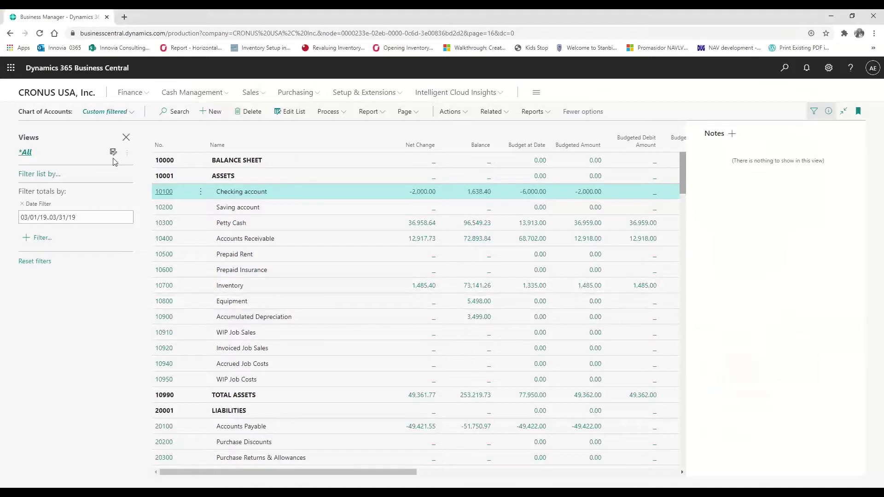
# Step: Leave the chart of accounts and find the G/L Budgets list by searching for "budge"
pyautogui.click(52, 93)
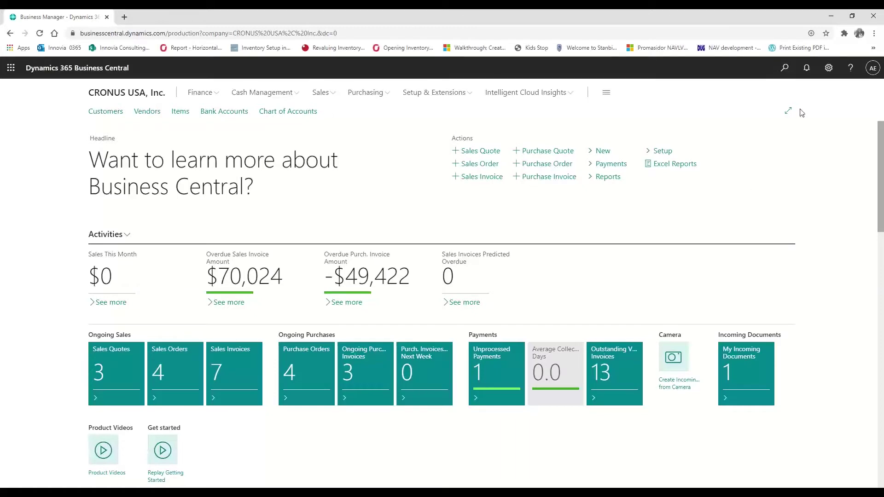
pyautogui.click(784, 69)
pyautogui.write('budge')
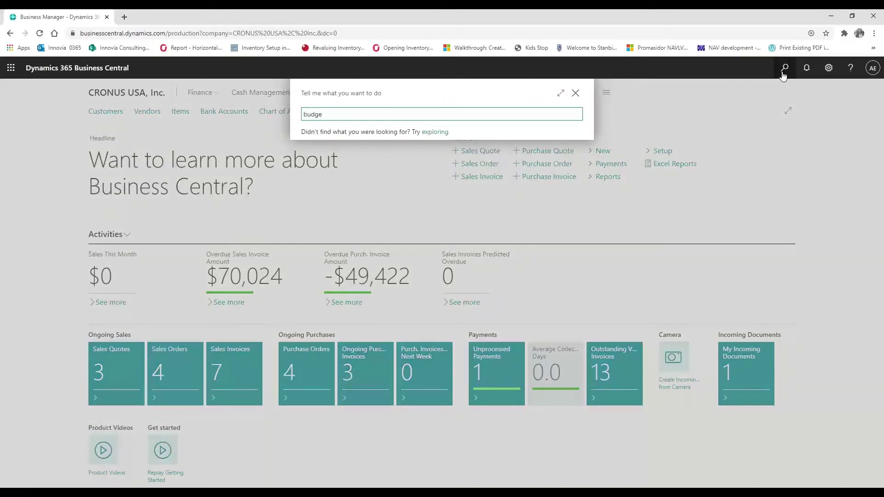
pyautogui.click(325, 159)
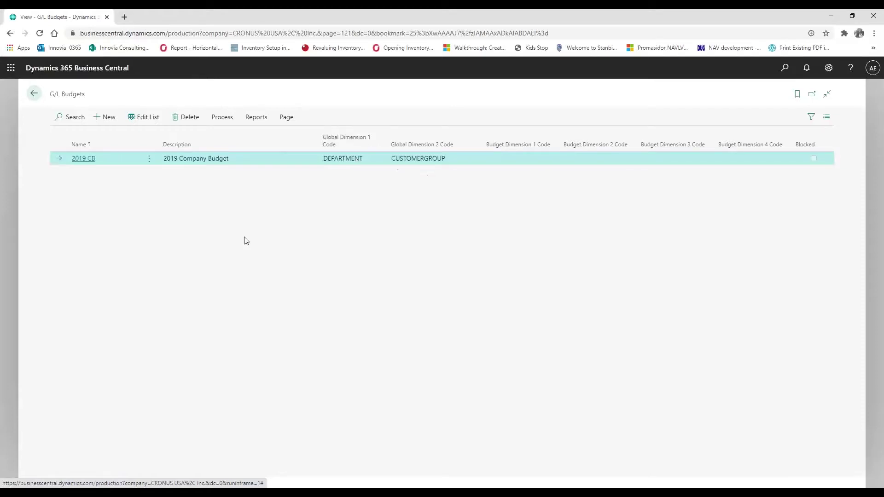
# Step: Create a new G/L budget named 2020 CB with the description "2020 Company Budget"
pyautogui.click(105, 118)
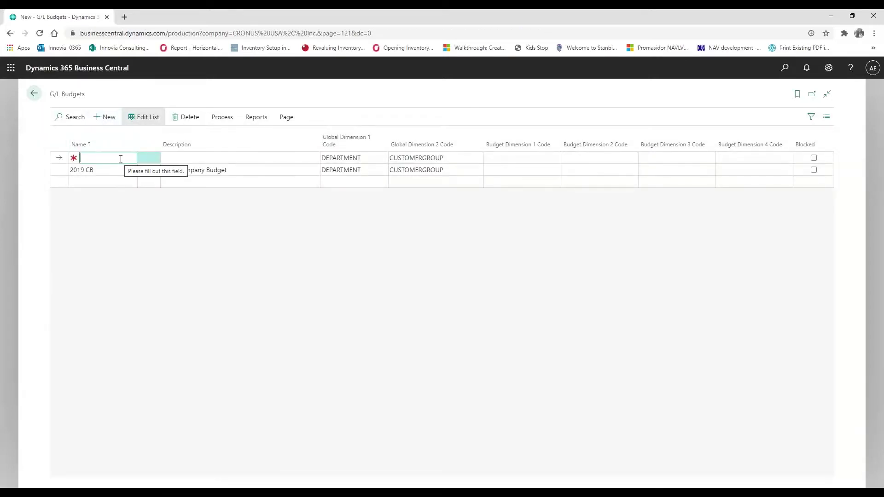
pyautogui.write('2020')
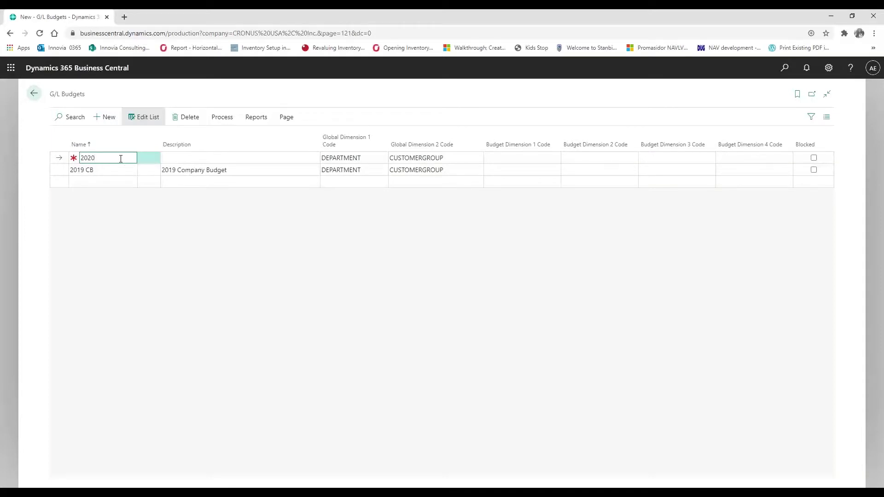
pyautogui.write(' Cb')
pyautogui.press('Tab')
pyautogui.write('2020 C')
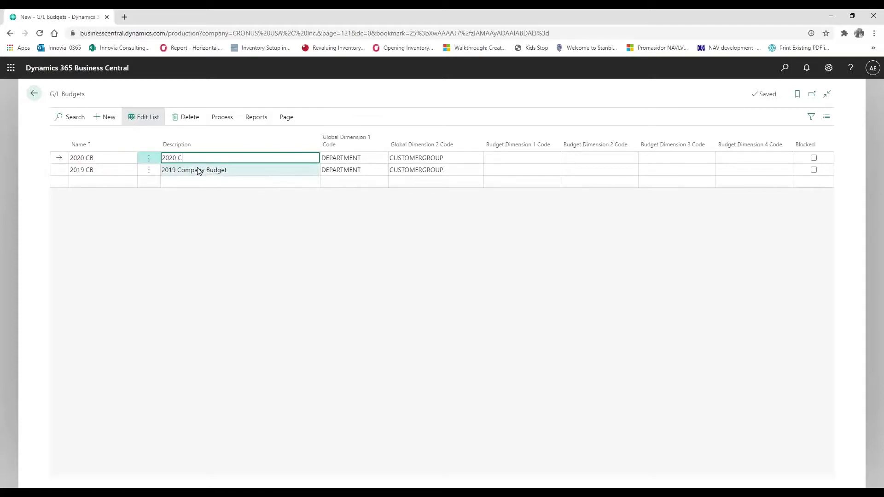
pyautogui.write('ompany Budget')
pyautogui.click(258, 174)
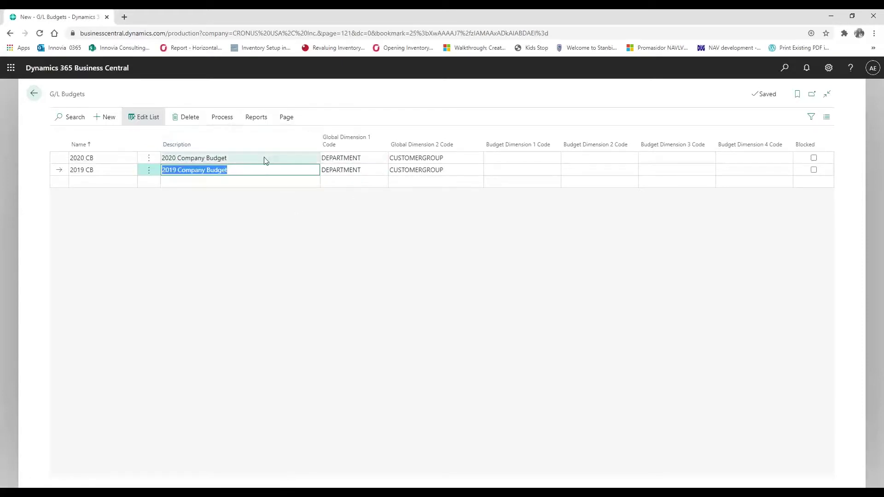
pyautogui.click(265, 159)
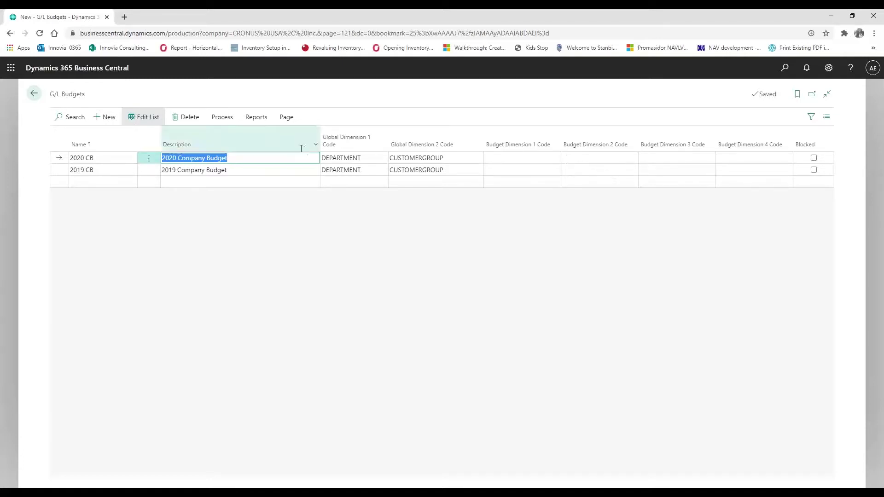
pyautogui.rightClick(86, 161)
pyautogui.click(86, 161)
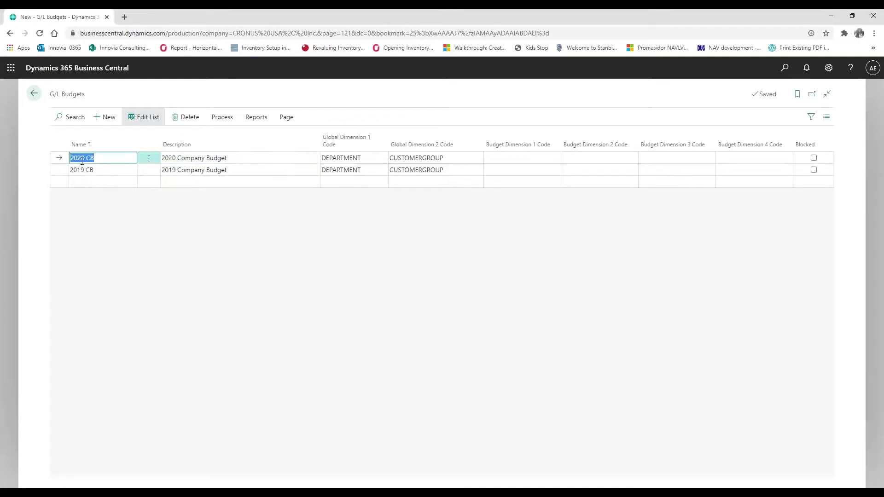
pyautogui.click(146, 158)
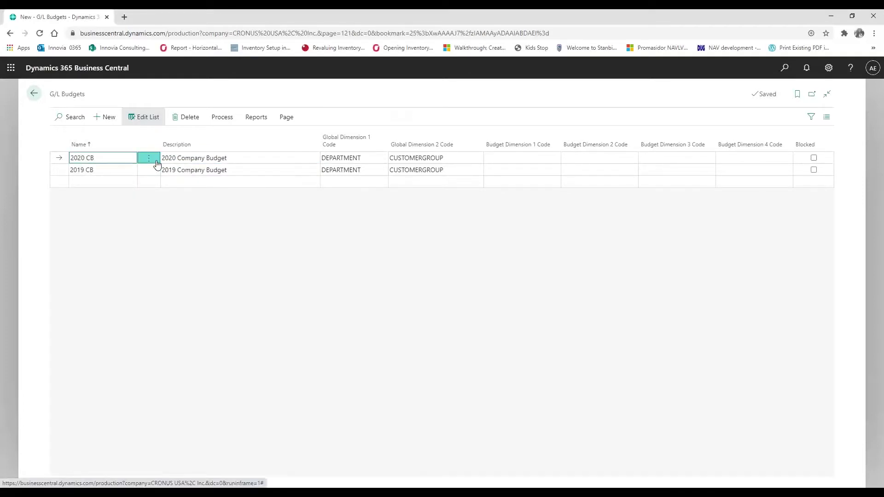
pyautogui.click(88, 162)
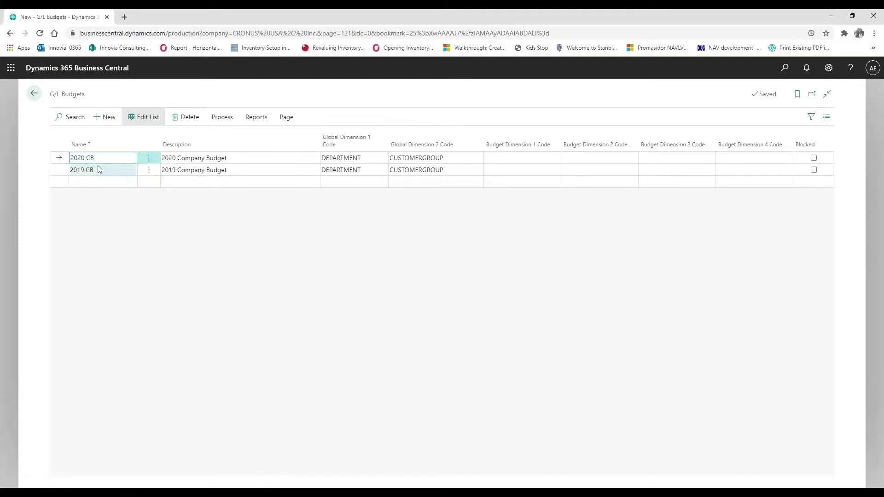
pyautogui.click(98, 167)
pyautogui.click(83, 161)
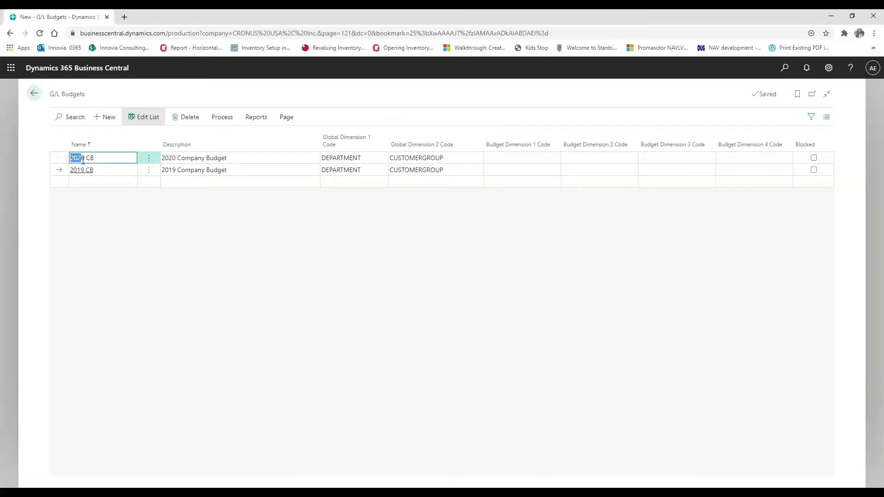
pyautogui.click(96, 166)
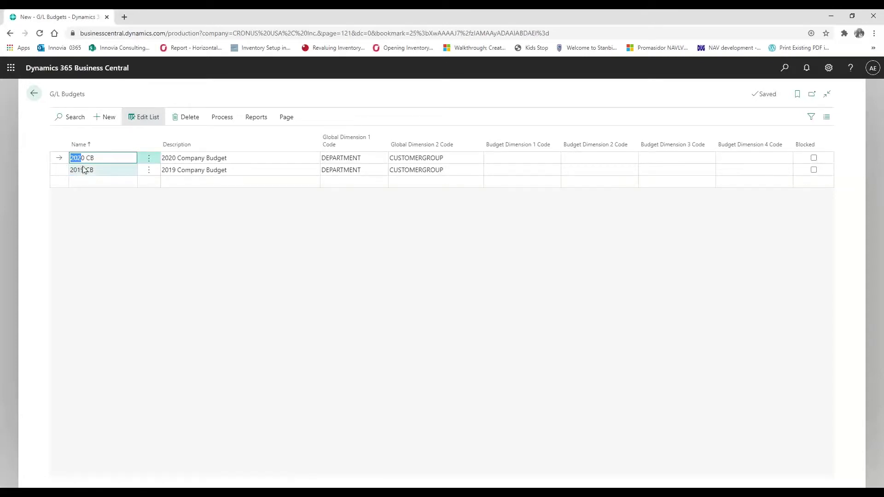
pyautogui.click(89, 161)
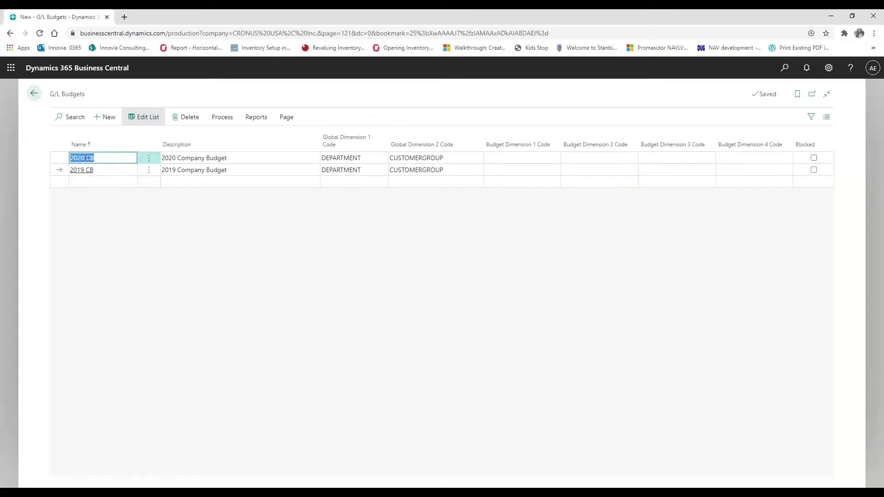
pyautogui.click(86, 158)
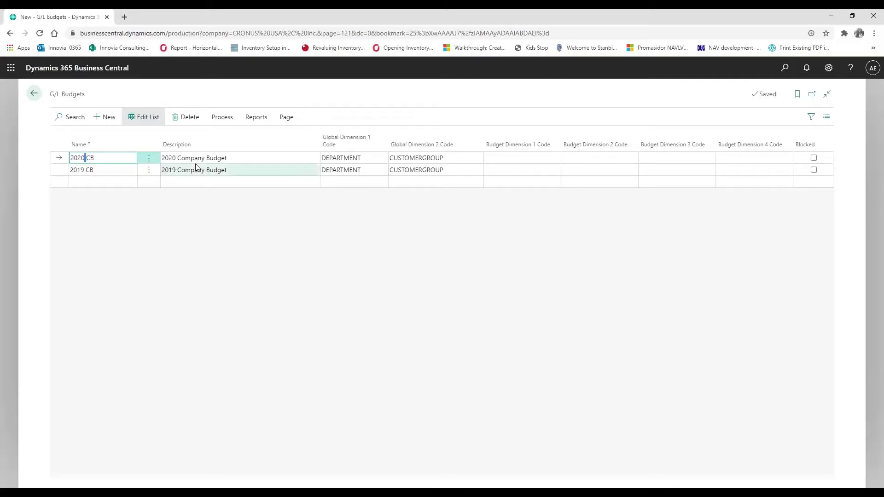
pyautogui.click(212, 181)
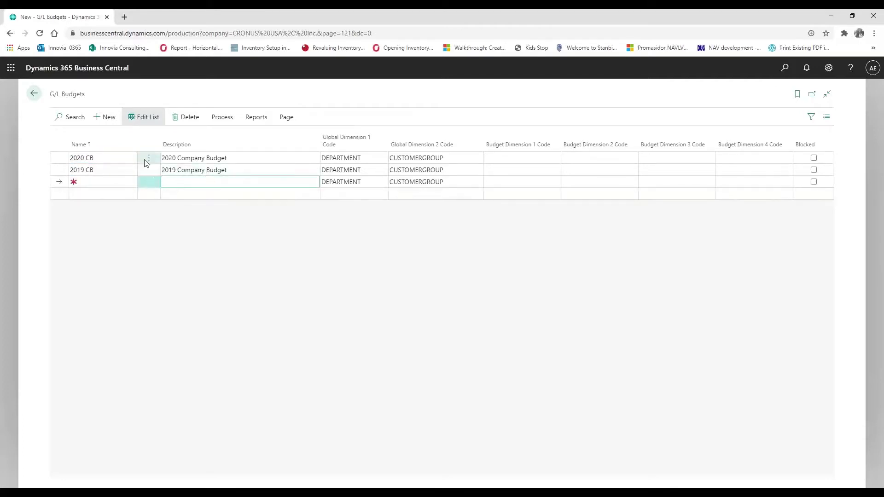
# Step: Open the 2020 CB budget for editing its budget matrix
pyautogui.click(77, 161)
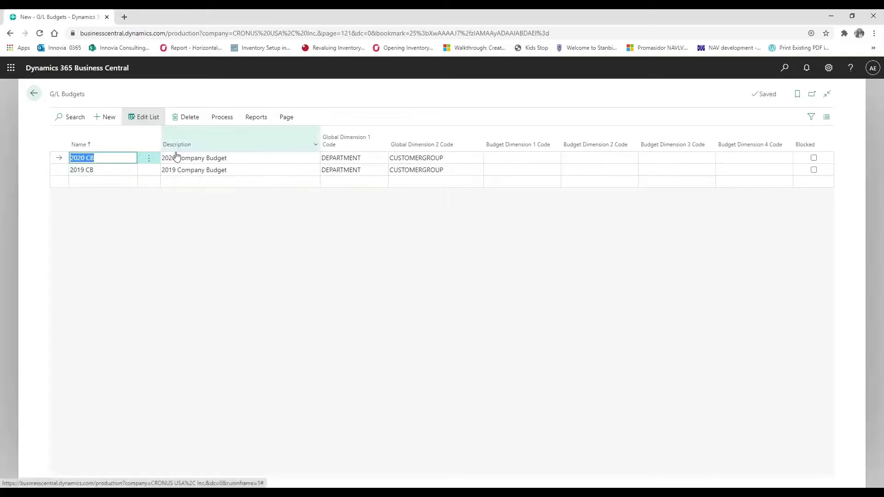
pyautogui.click(222, 117)
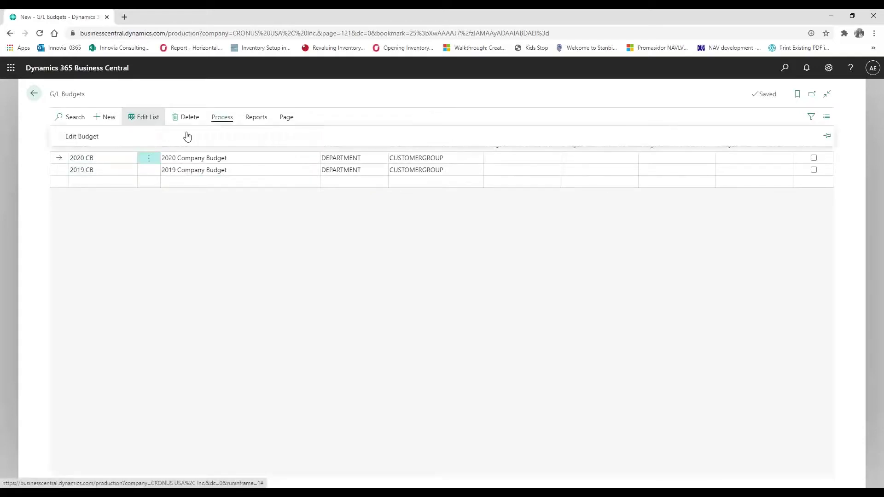
pyautogui.click(76, 138)
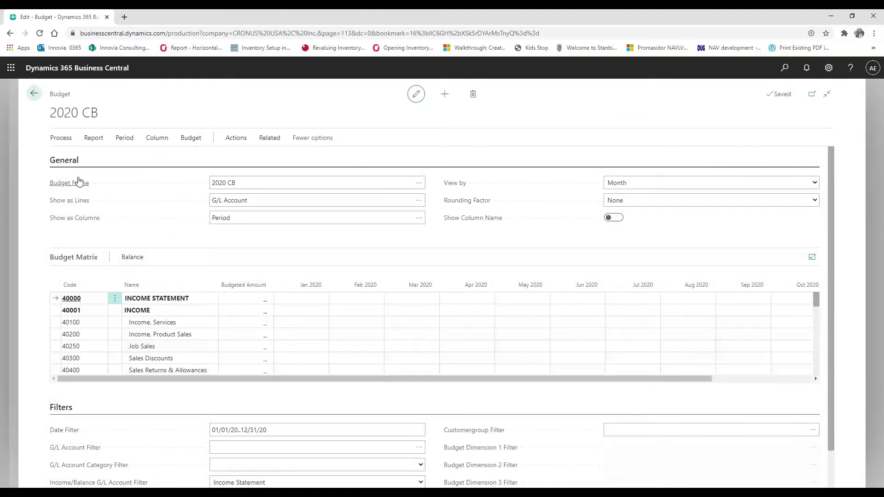
# Step: Review the dimensions available for Show as Lines and leave the selection without choosing one
pyautogui.moveTo(79, 183)
pyautogui.click(239, 188)
pyautogui.click(417, 206)
pyautogui.click(417, 206)
pyautogui.click(413, 206)
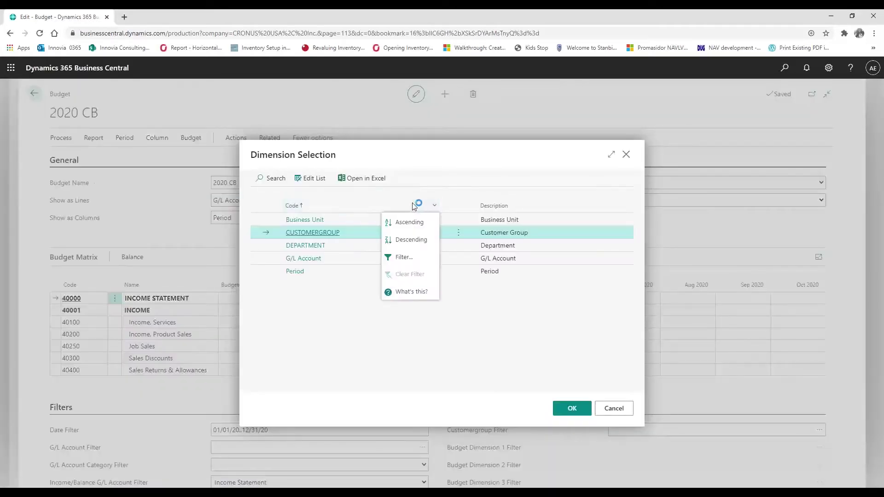
pyautogui.click(627, 155)
pyautogui.click(614, 409)
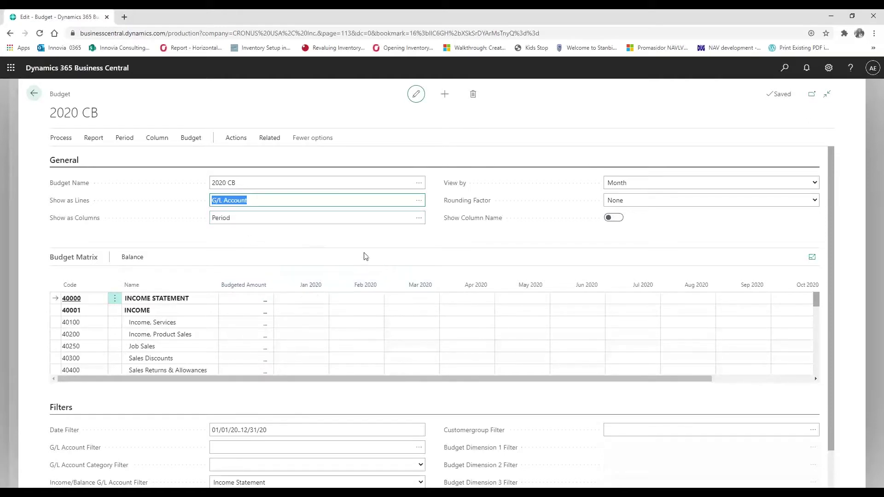
# Step: Review the dimensions available for Show as Columns and close the selection without choosing one
pyautogui.click(420, 219)
pyautogui.click(420, 219)
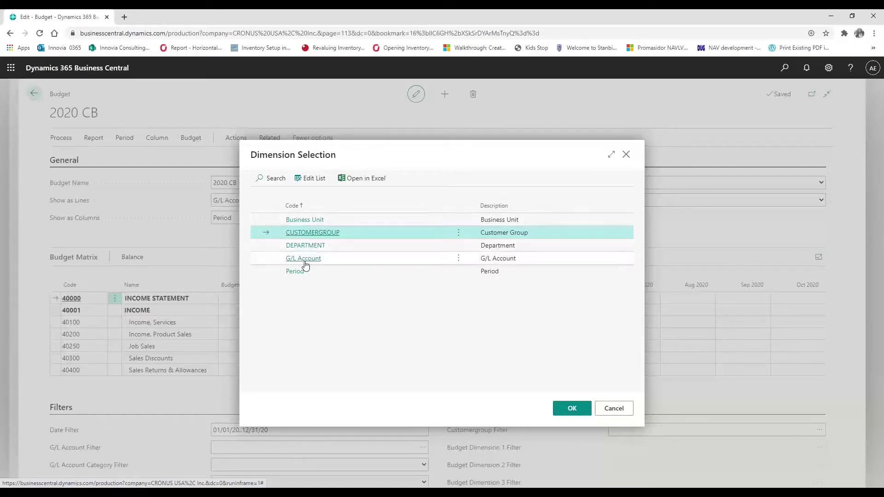
pyautogui.click(625, 155)
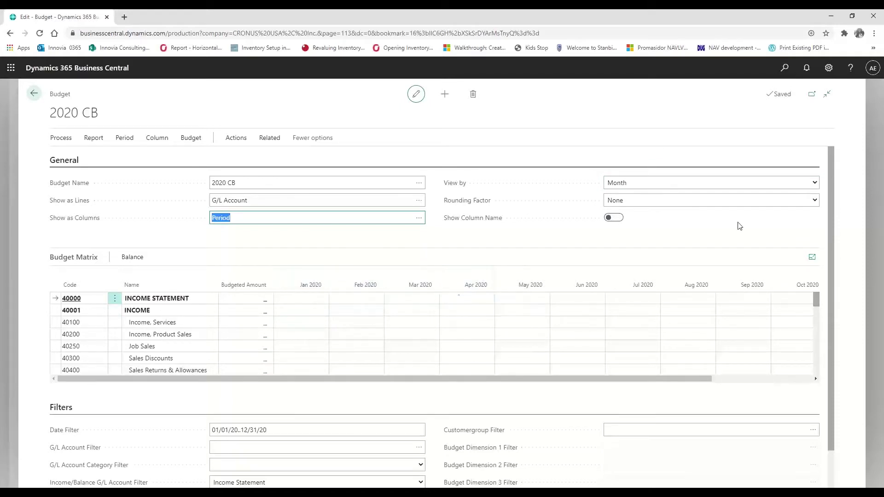
# Step: Check the View by periods, keeping Month, and review the Rounding Factor choices without picking another
pyautogui.click(815, 184)
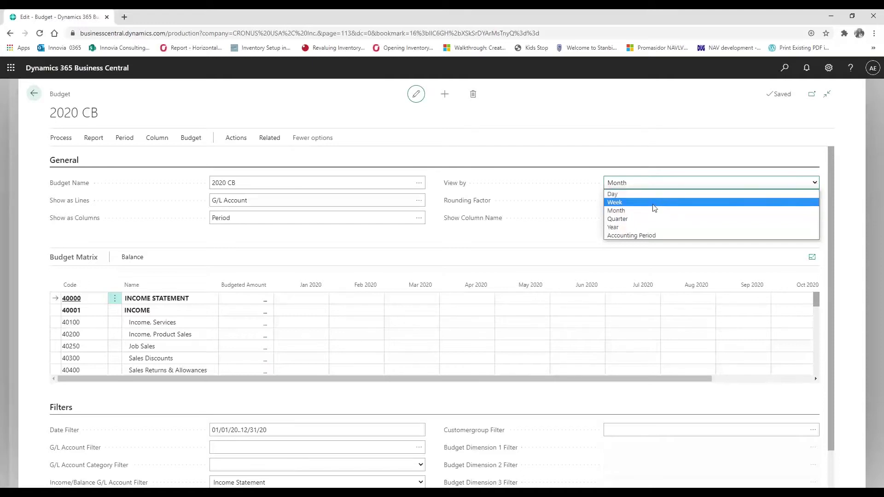
pyautogui.click(635, 211)
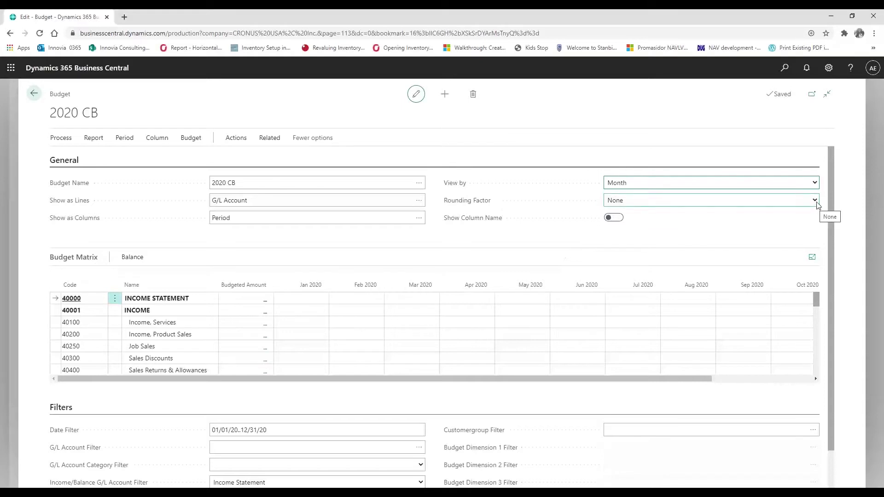
pyautogui.click(816, 201)
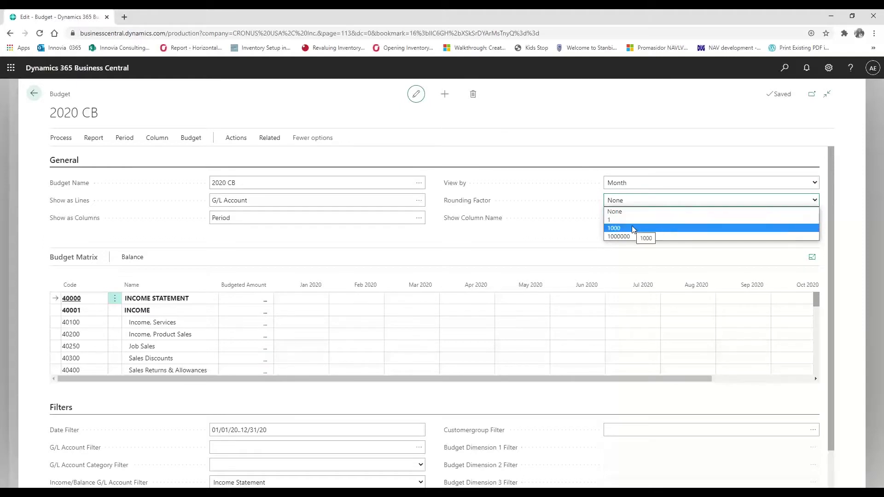
pyautogui.click(543, 234)
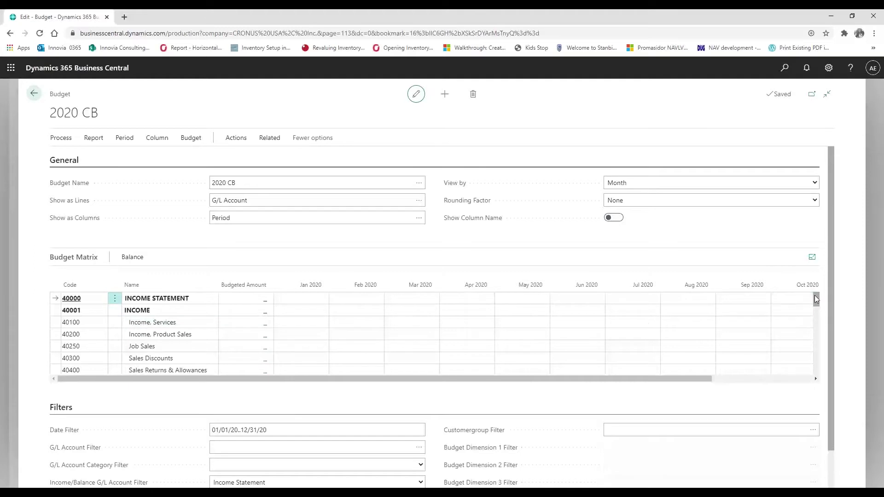
# Step: Examine the budget's filters, including the account category choices and the Income/Balance G/L Account Filter choices, keeping Income Statement
pyautogui.moveTo(815, 298)
pyautogui.mouseDown()
pyautogui.moveTo(817, 357)
pyautogui.moveTo(819, 298)
pyautogui.mouseUp()
pyautogui.moveTo(832, 295); pyautogui.dragTo(259, 369)
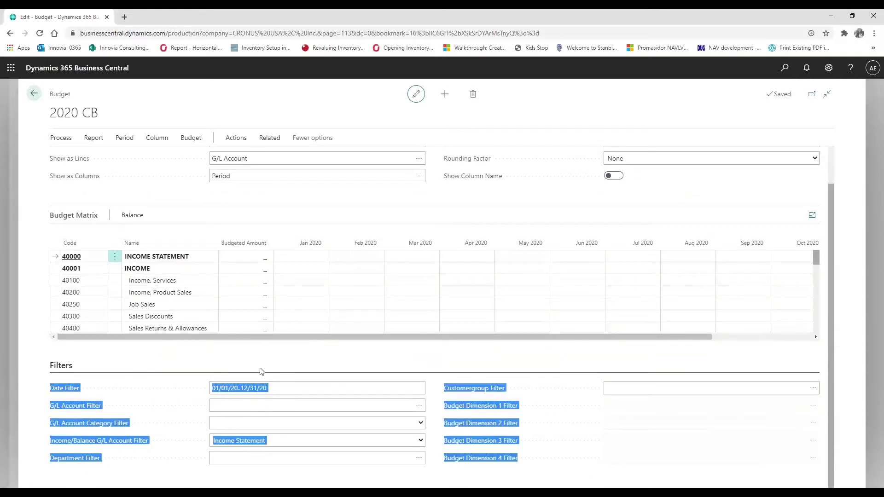
pyautogui.click(302, 422)
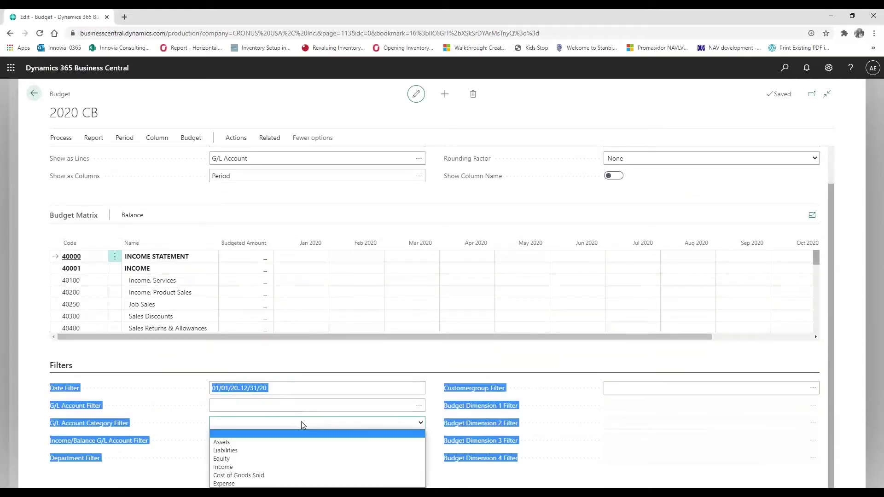
pyautogui.click(339, 404)
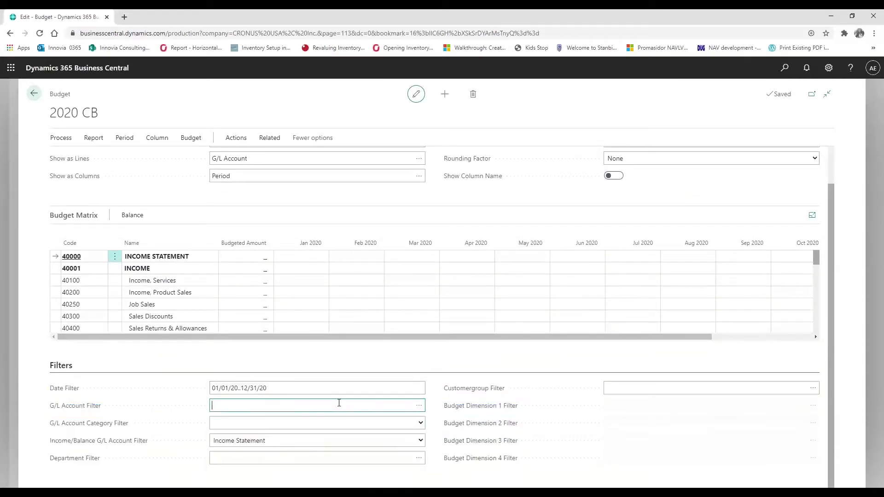
pyautogui.click(420, 442)
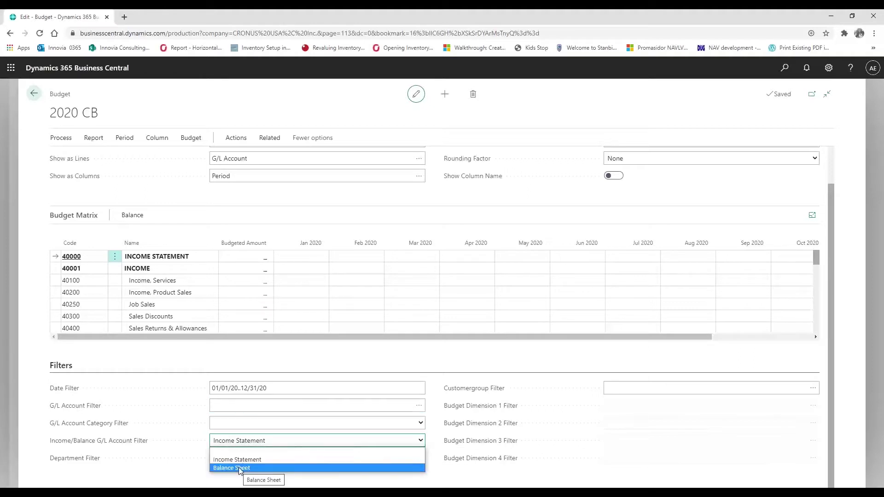
pyautogui.click(310, 442)
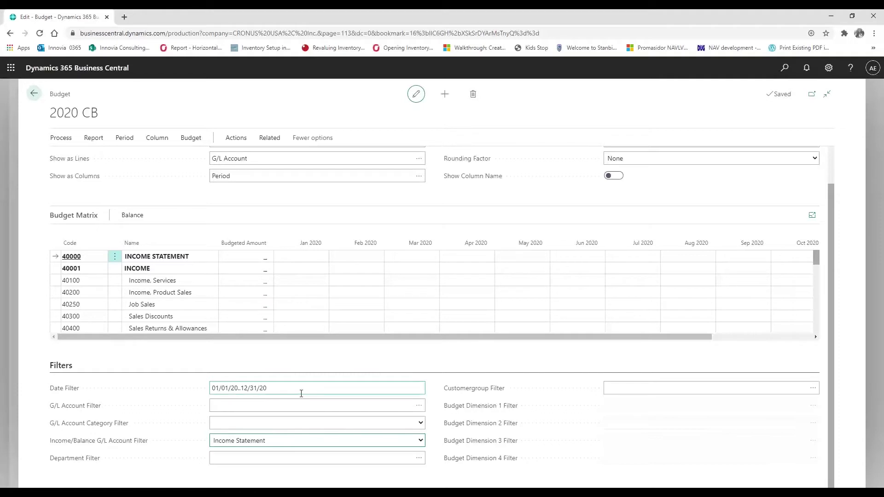
# Step: Review the budget's Date Filter and G/L Account Filter, and the G/L Account Category Filter choices, without changing any of them
pyautogui.click(236, 389)
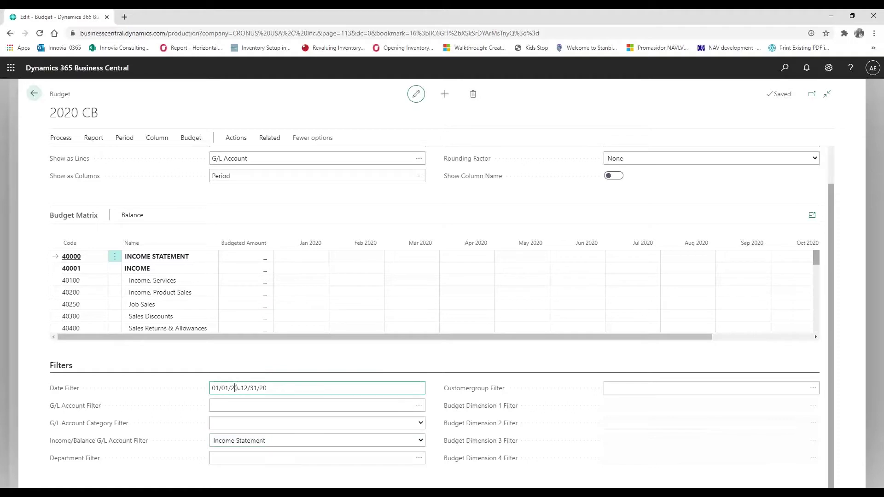
pyautogui.click(293, 409)
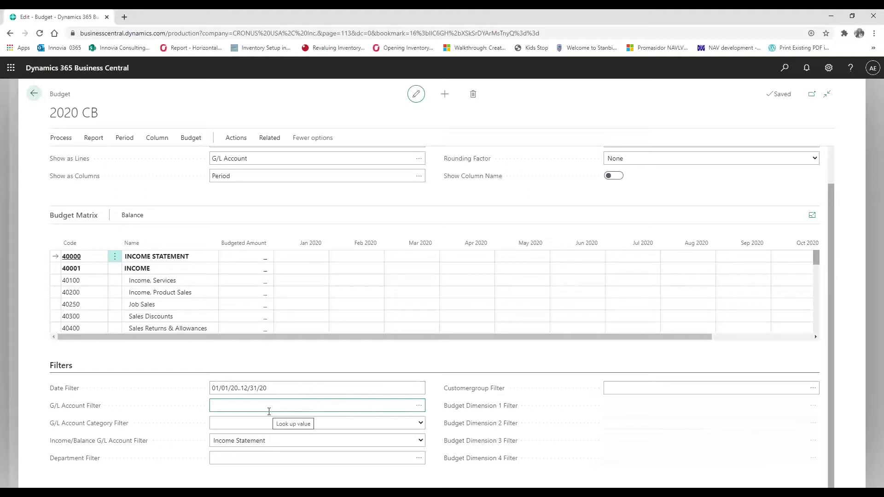
pyautogui.click(226, 405)
pyautogui.click(421, 424)
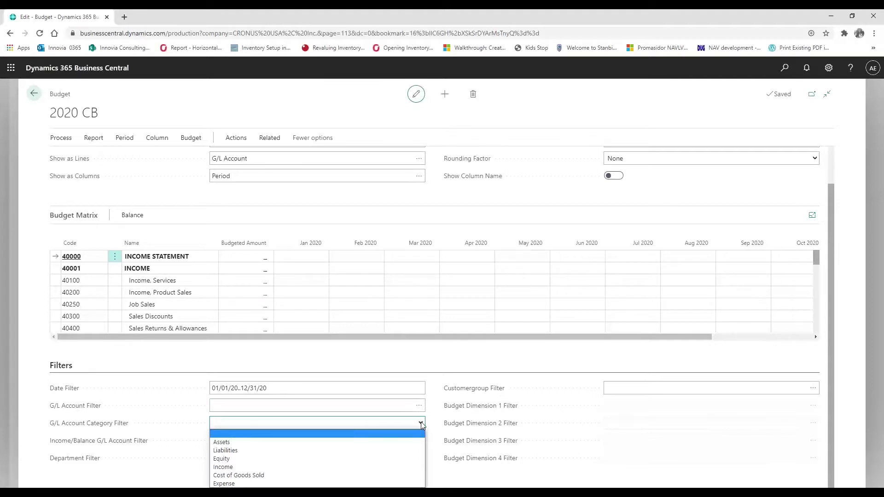
pyautogui.click(319, 405)
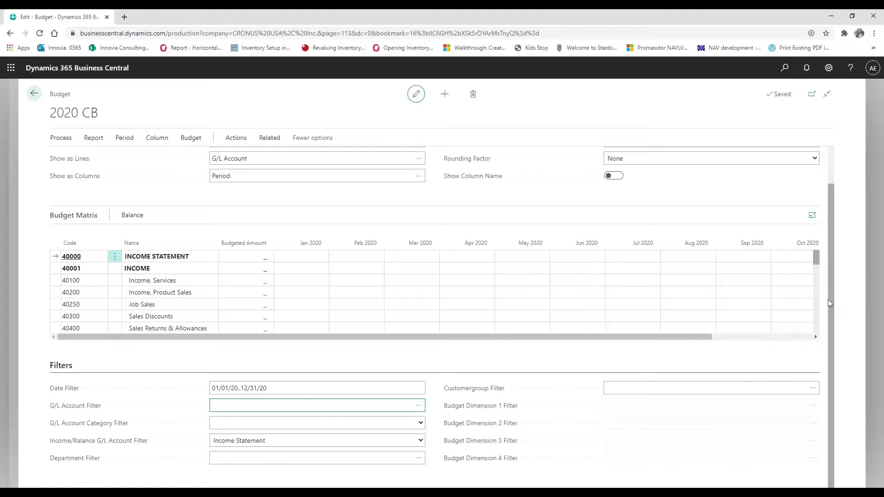
pyautogui.moveTo(830, 300); pyautogui.dragTo(832, 222)
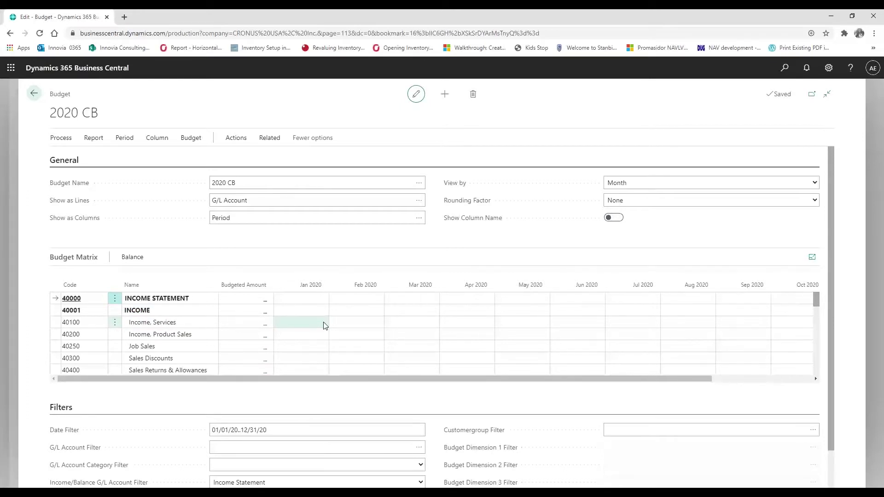
pyautogui.click(265, 426)
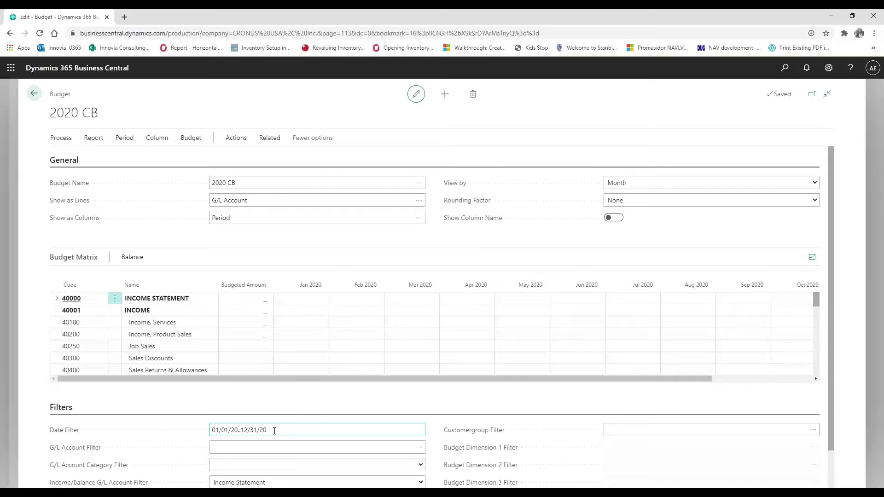
pyautogui.click(243, 408)
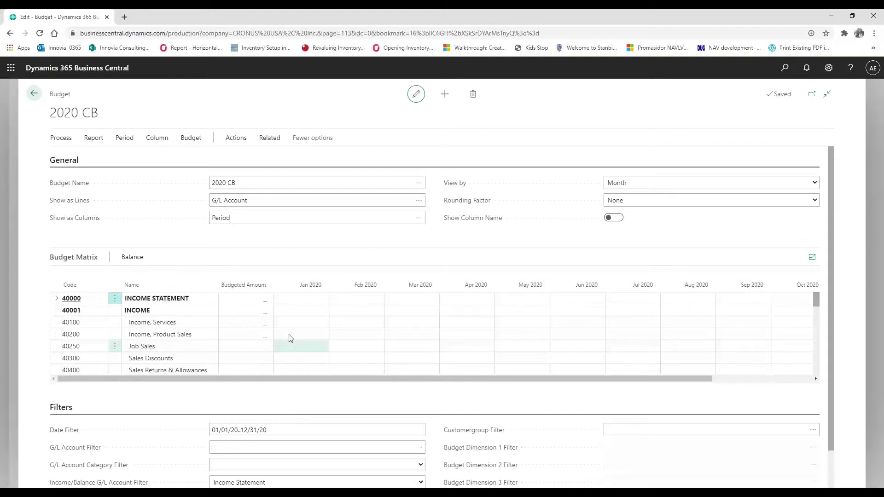
# Step: Return to the G/L Budgets list and reopen the 2020 CB budget for editing
pyautogui.click(35, 95)
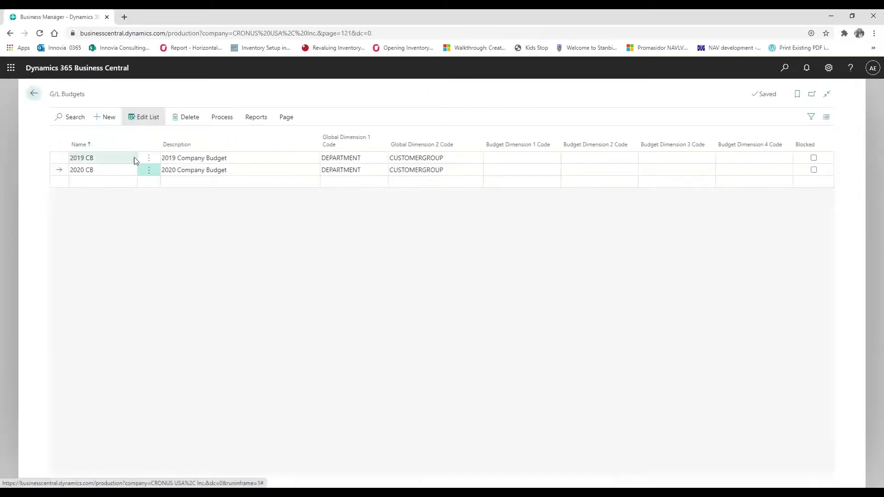
pyautogui.click(221, 118)
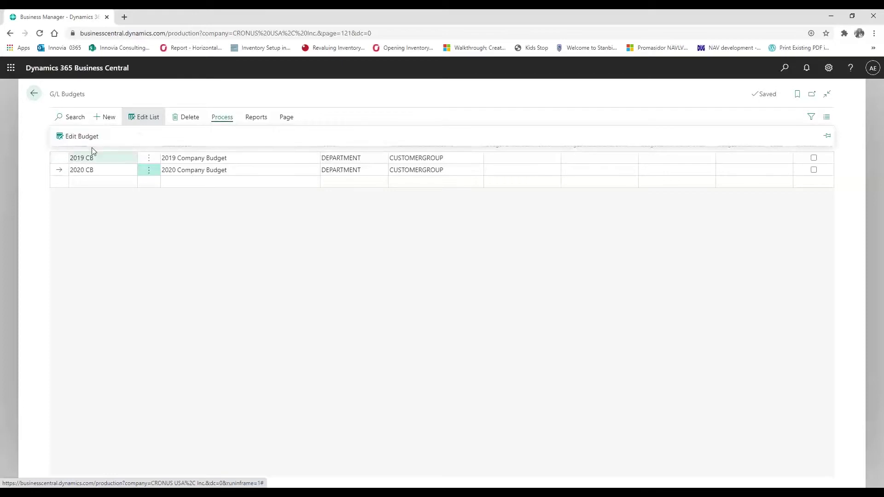
pyautogui.click(79, 137)
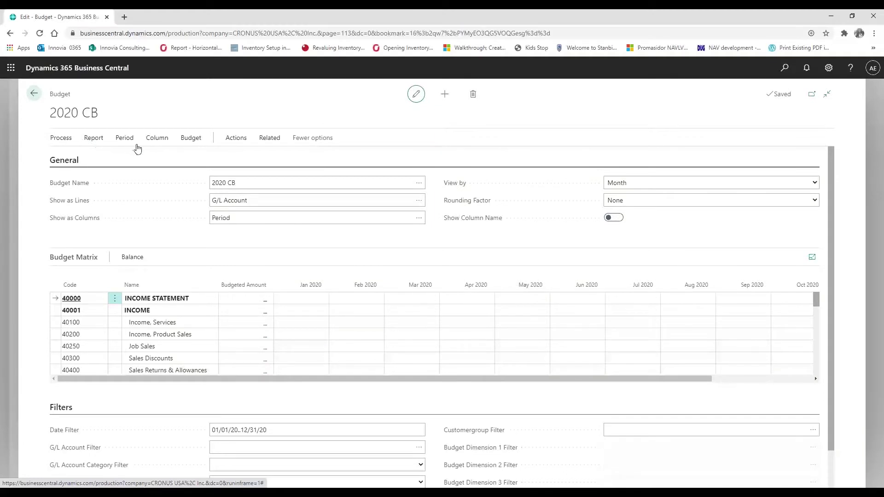
# Step: Start exporting the 2020 CB budget to Excel and set the export's Start Date to 1/1/2020
pyautogui.rightClick(188, 140)
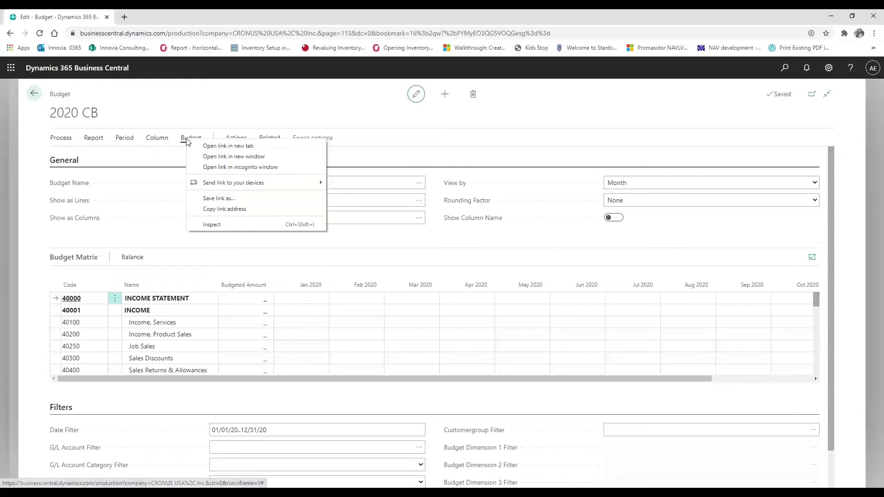
pyautogui.click(187, 139)
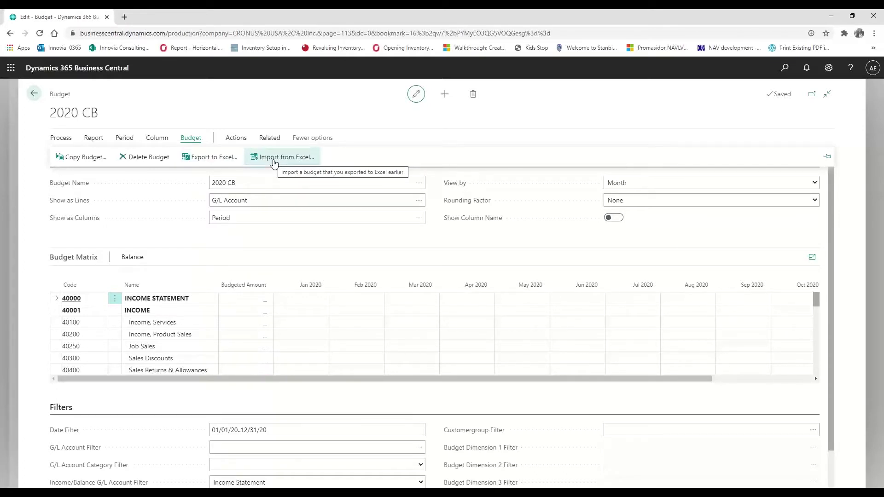
pyautogui.click(208, 158)
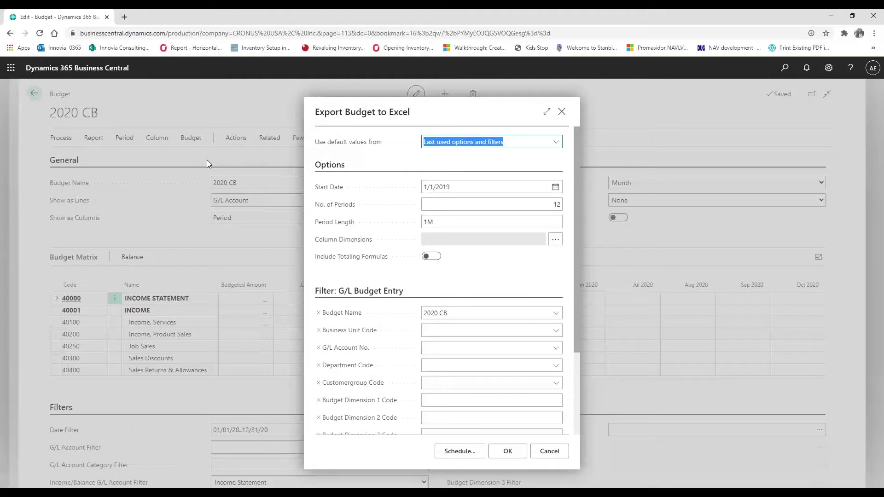
pyautogui.click(460, 187)
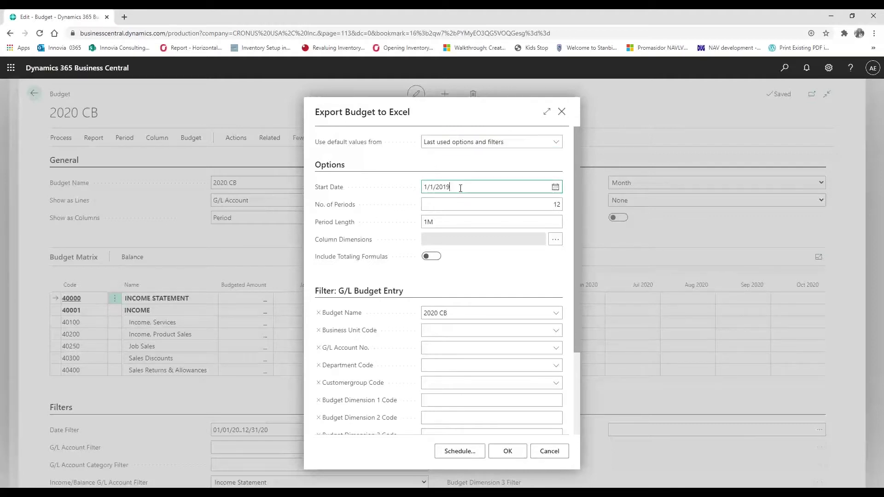
pyautogui.press('BackSpace')
pyautogui.press('BackSpace')
pyautogui.write('20')
pyautogui.click(477, 204)
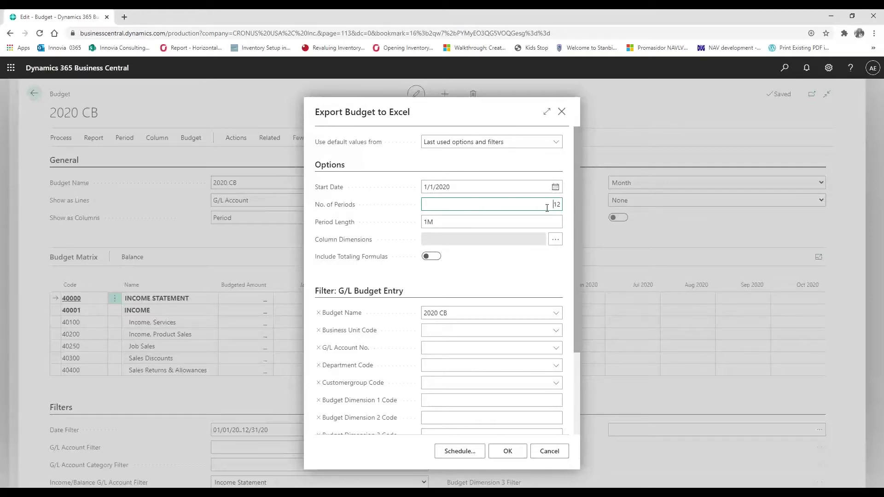
# Step: Check the export's Period Length and the dimensions offered under Column Dimensions, closing the selection without choosing one
pyautogui.click(434, 225)
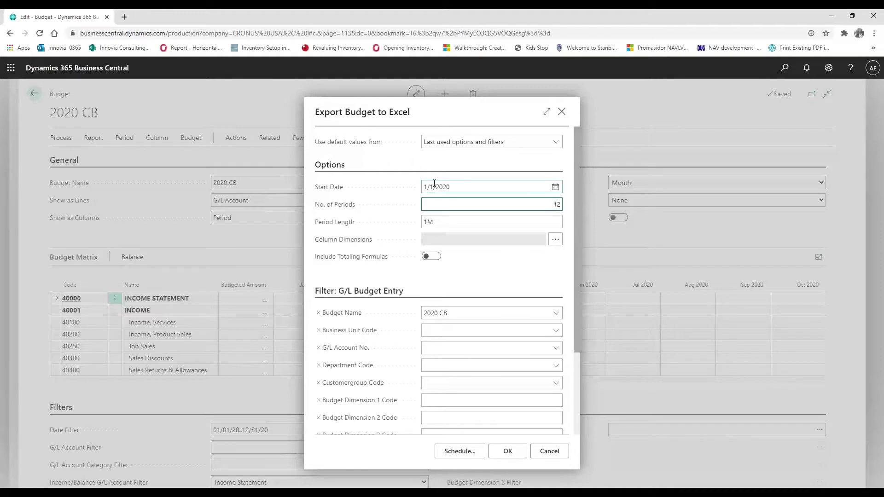
pyautogui.moveTo(355, 243)
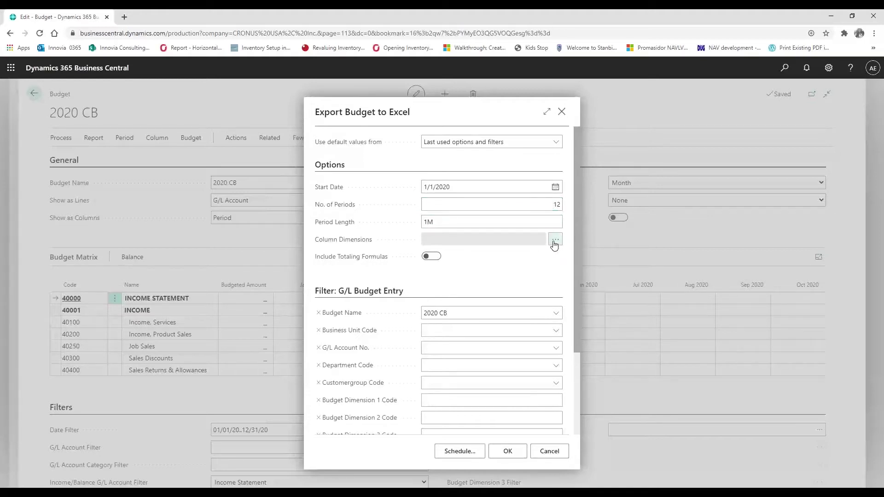
pyautogui.click(554, 242)
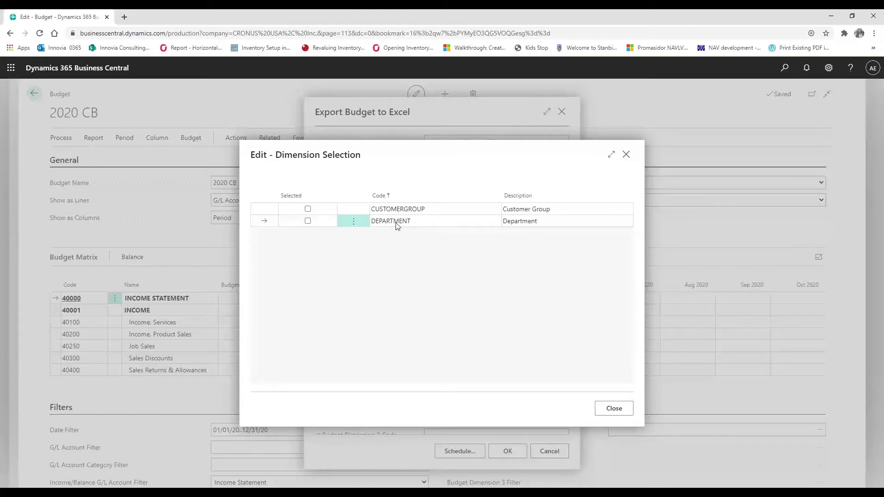
pyautogui.click(626, 154)
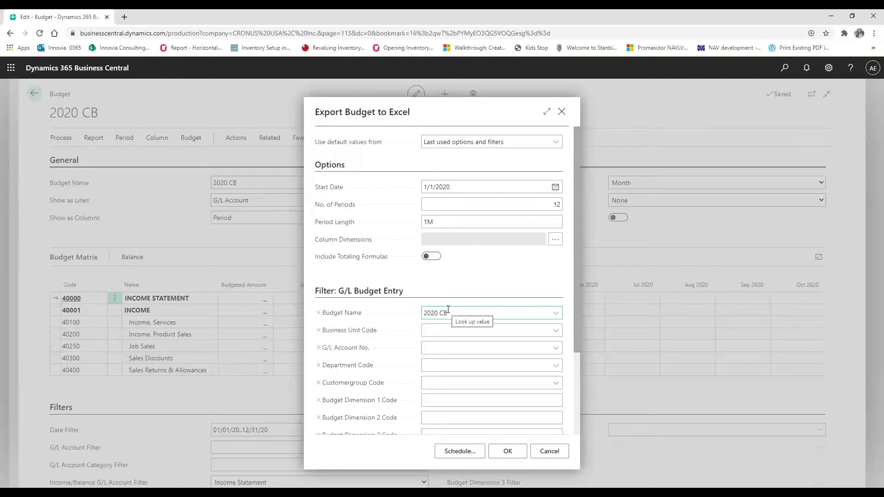
# Step: Keep 2020 CB as the Budget Name filter, check the remaining export filters, and run the export to Excel
pyautogui.click(555, 314)
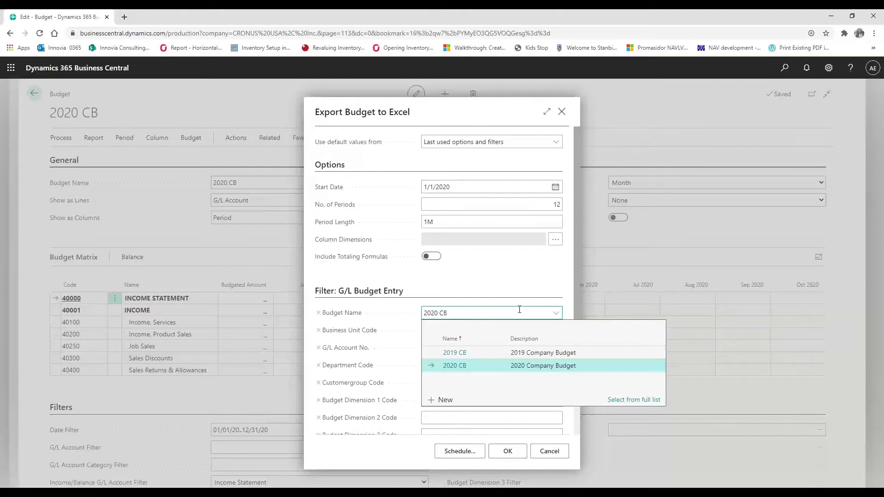
pyautogui.click(516, 223)
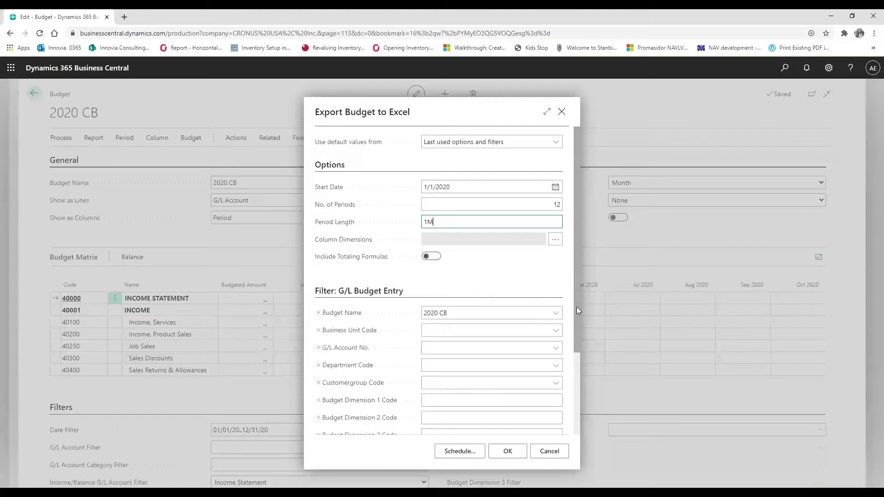
pyautogui.scroll(-2, 575, 313)
pyautogui.scroll(-2, 568, 369)
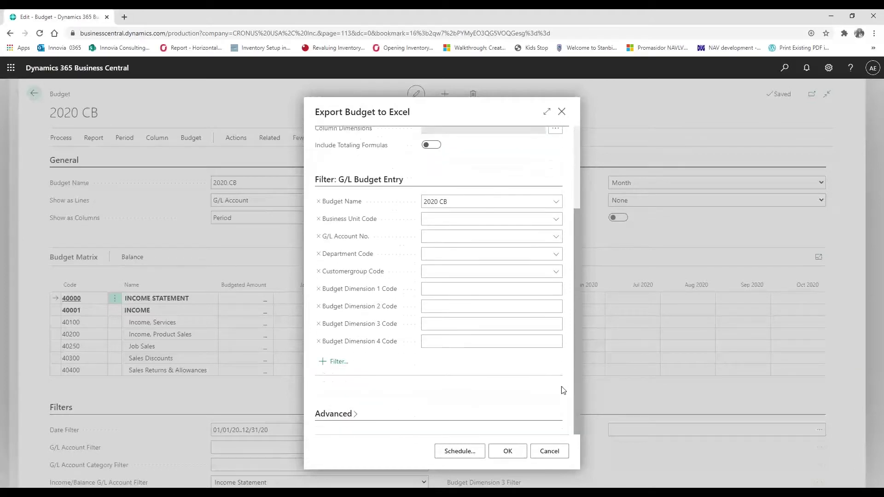
pyautogui.scroll(2, 561, 373)
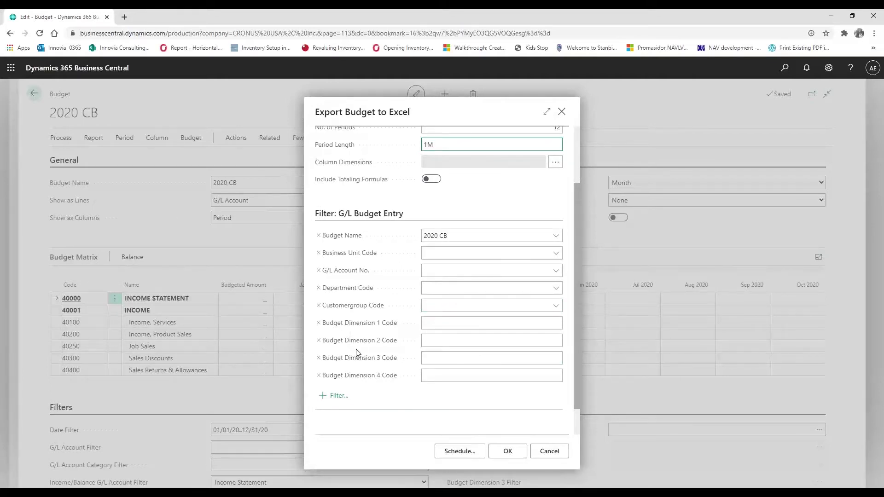
pyautogui.click(509, 452)
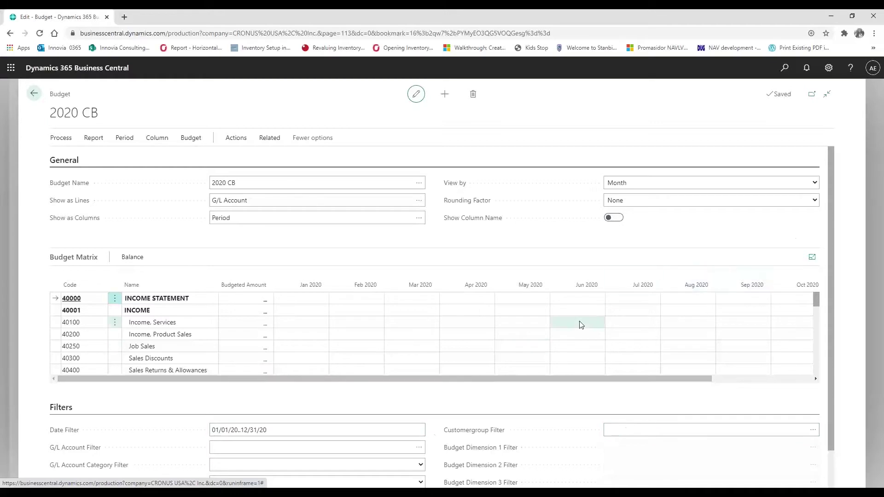
# Step: Open the Import Budget from Excel request for the 2020 CB budget and enlarge its dialog
pyautogui.click(290, 424)
pyautogui.scroll(-2, 289, 423)
pyautogui.scroll(3, 290, 423)
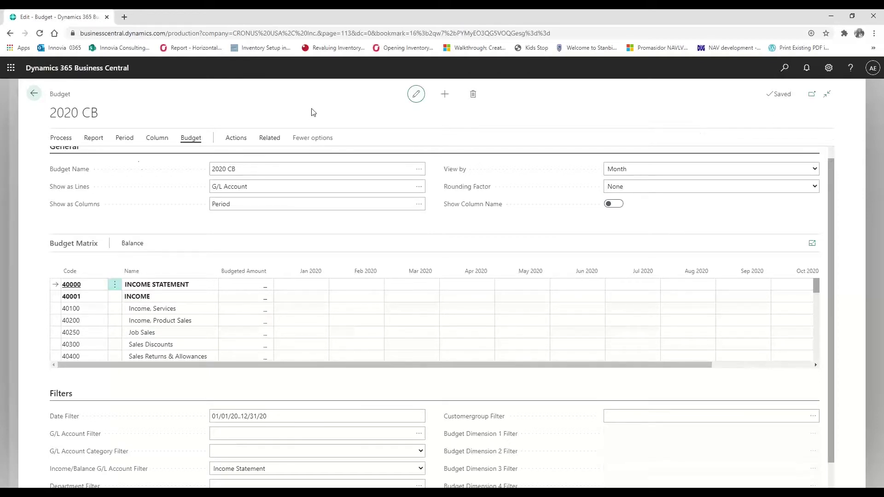
pyautogui.click(192, 143)
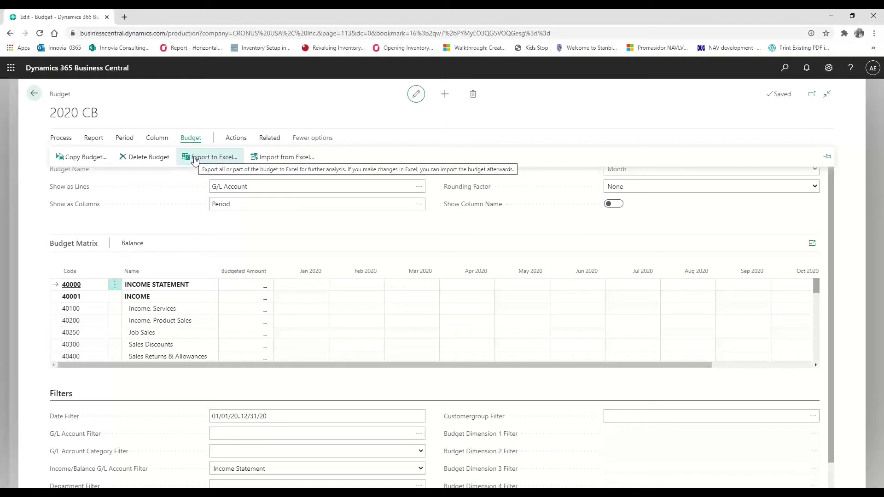
pyautogui.rightClick(284, 159)
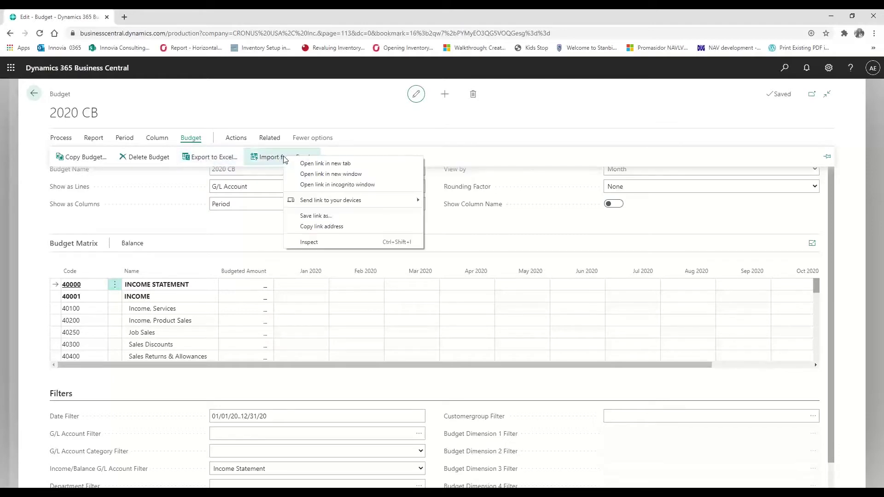
pyautogui.click(279, 157)
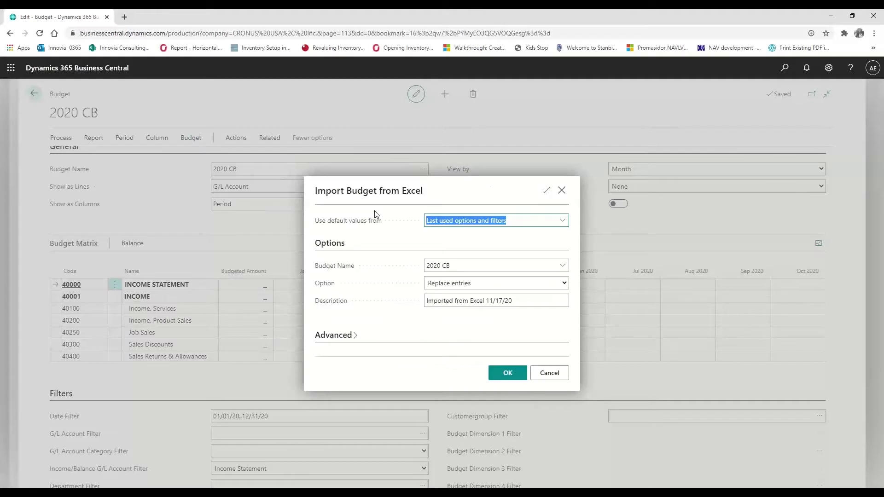
pyautogui.click(548, 191)
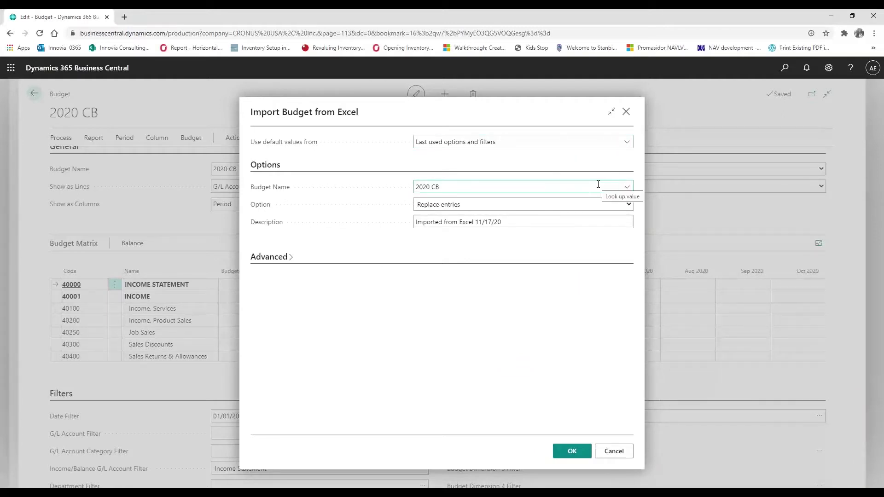
# Step: Review the import's Budget Name and Option choices, keeping 2020 CB and Replace entries, and cancel the import
pyautogui.click(628, 188)
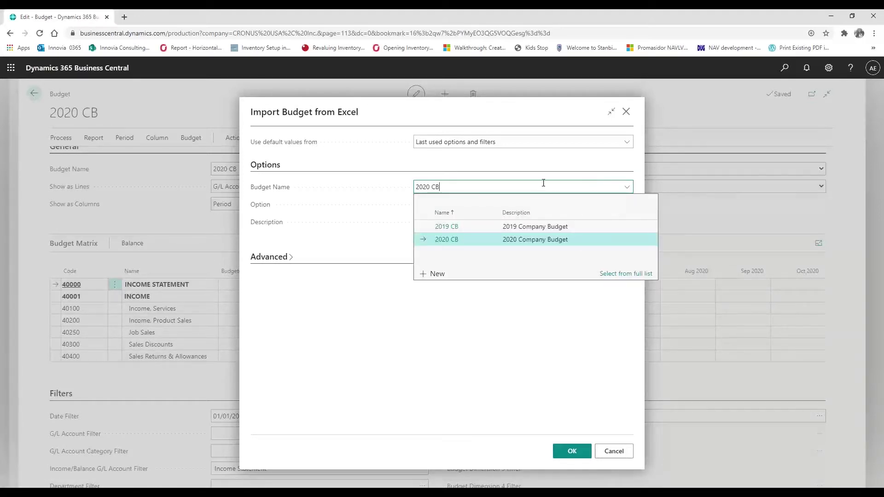
pyautogui.click(521, 140)
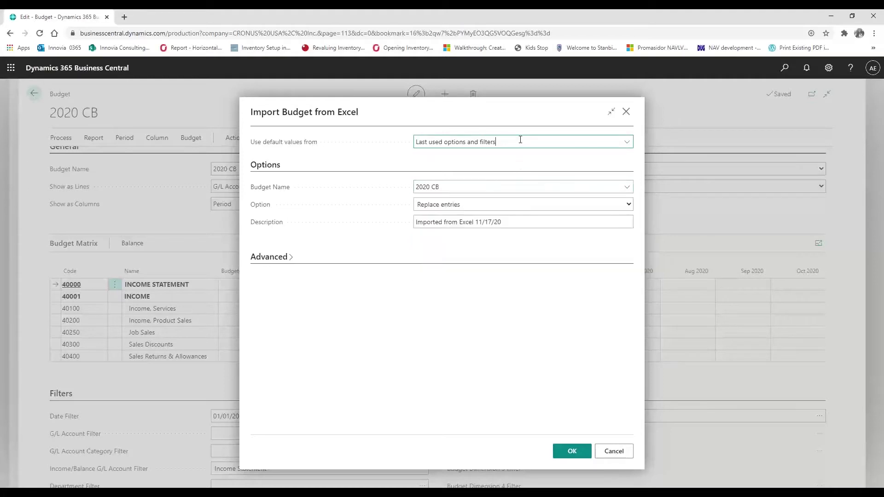
pyautogui.click(629, 205)
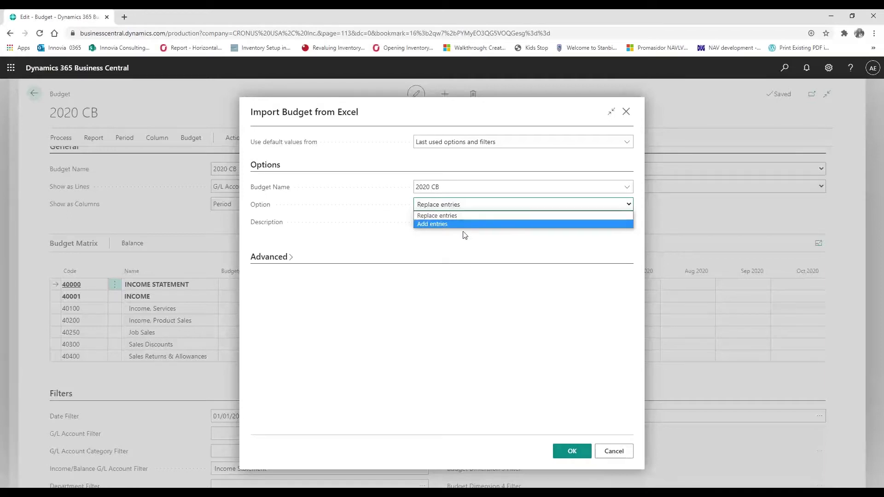
pyautogui.click(450, 190)
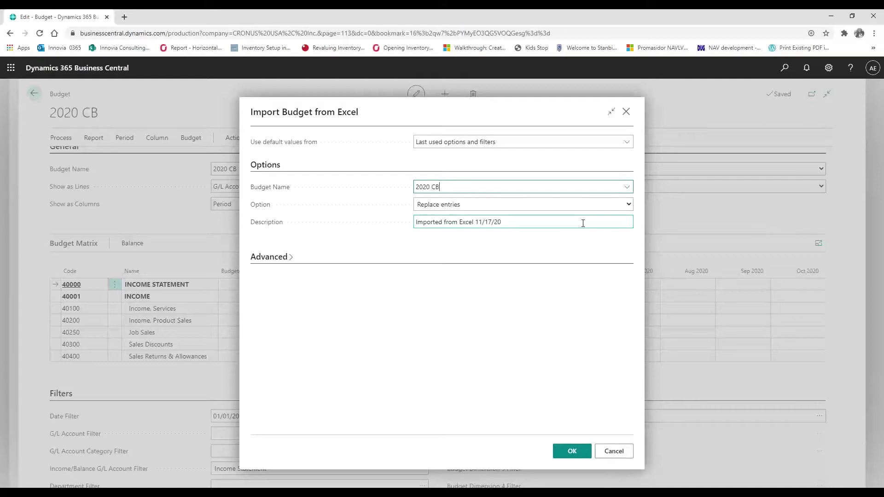
pyautogui.click(555, 185)
pyautogui.click(615, 451)
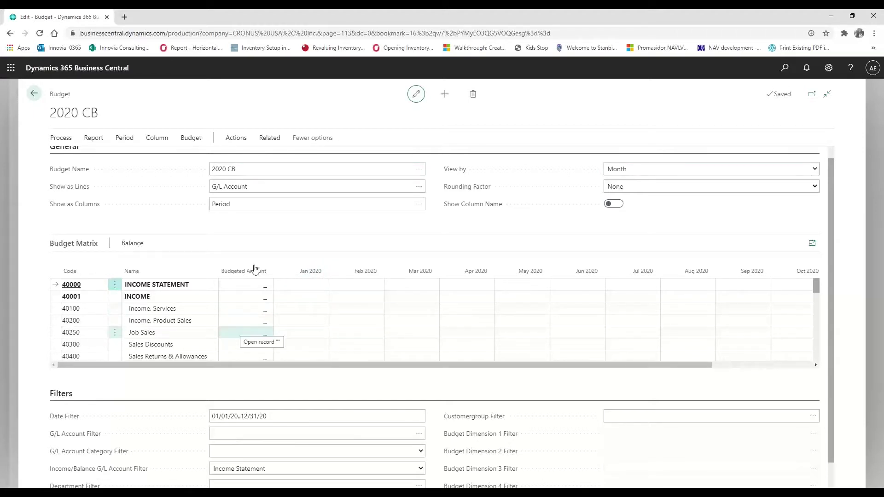
# Step: Enter a January 2020 budget amount of 5000 for account 40100 Income, Services
pyautogui.click(191, 138)
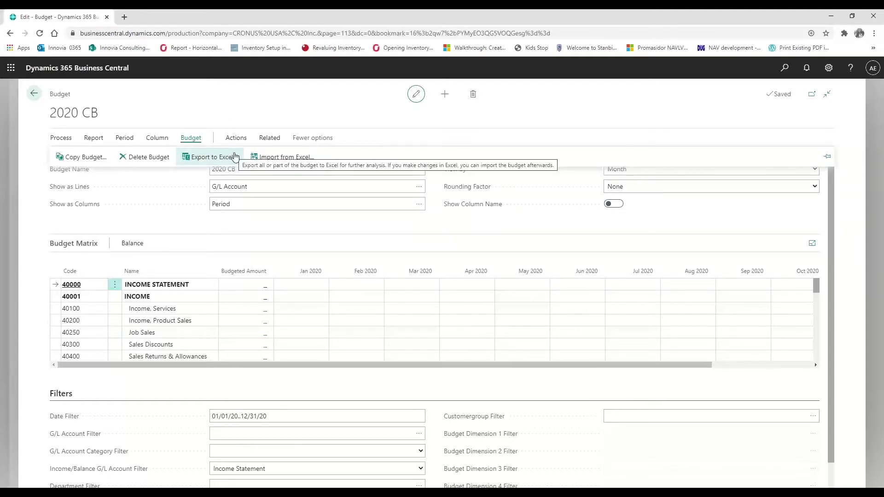
pyautogui.click(302, 307)
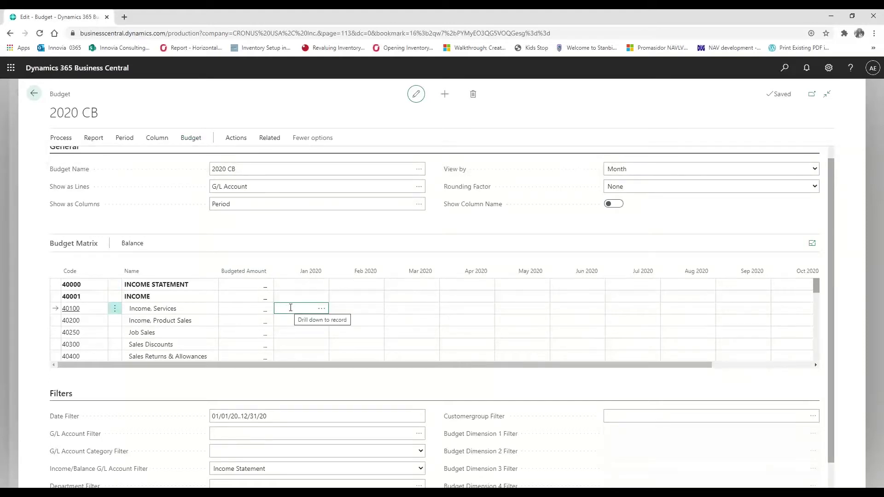
pyautogui.write('5000')
pyautogui.press('Tab')
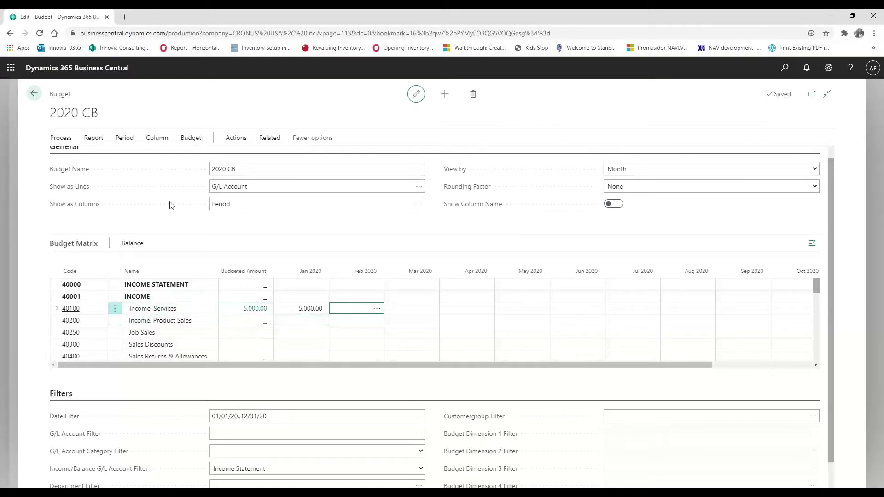
# Step: Return to the G/L Budgets list, reopen the 2020 CB budget for editing, and open its Copy G/L Budget request
pyautogui.click(193, 140)
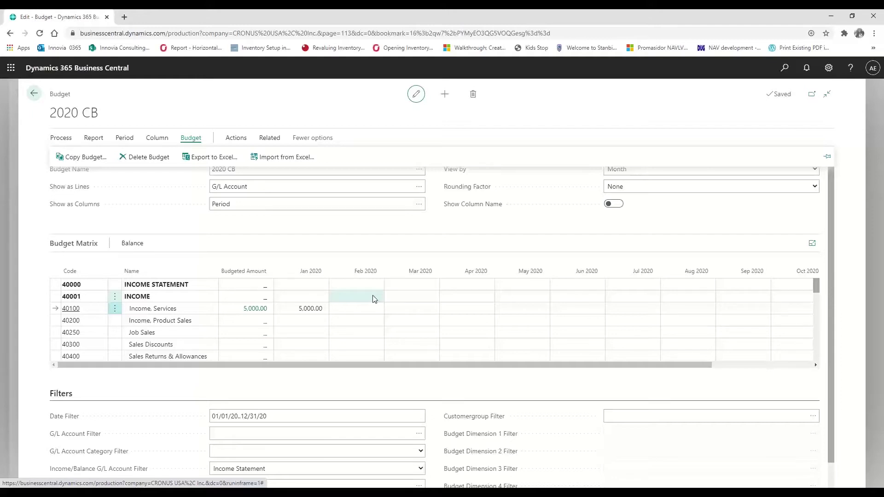
pyautogui.click(33, 94)
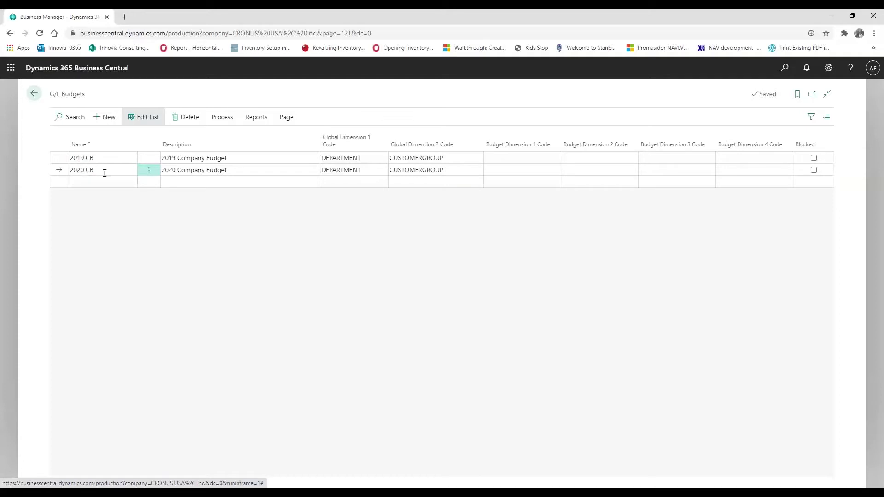
pyautogui.click(74, 173)
pyautogui.click(221, 118)
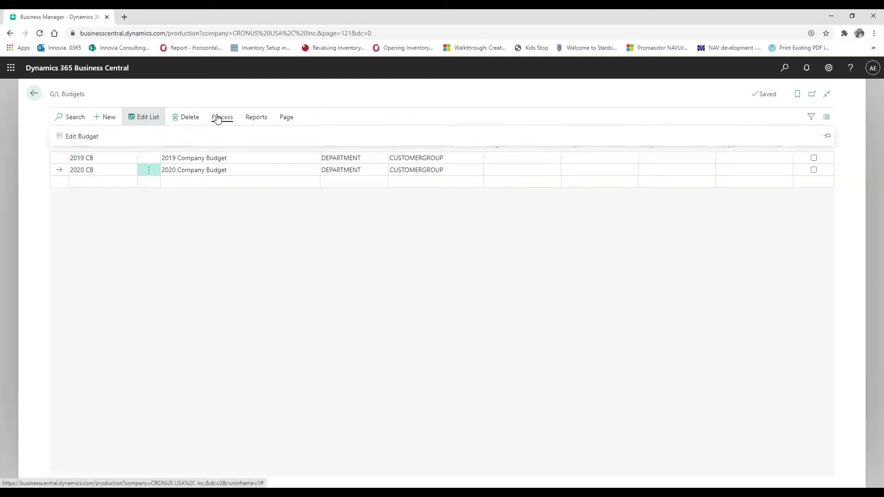
pyautogui.click(75, 139)
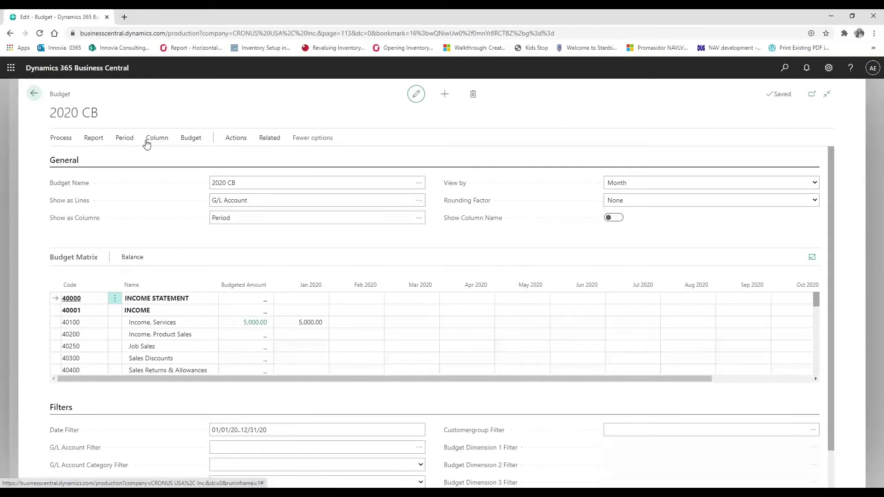
pyautogui.click(191, 139)
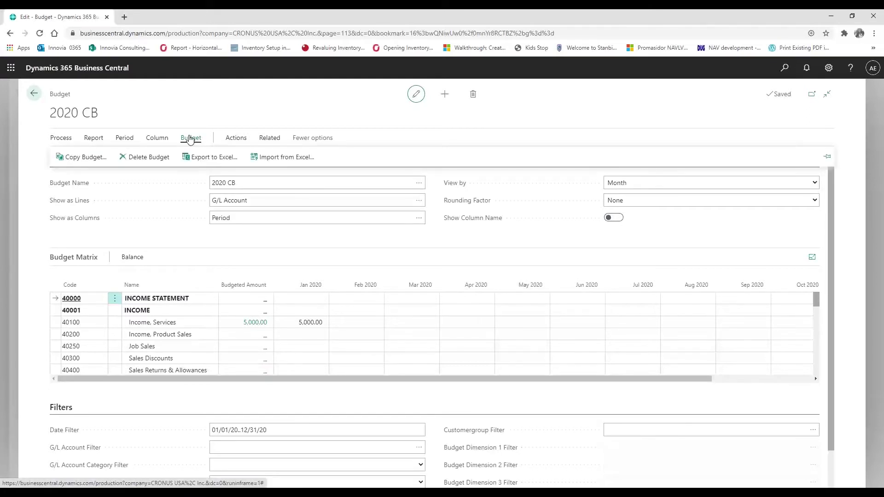
pyautogui.click(69, 162)
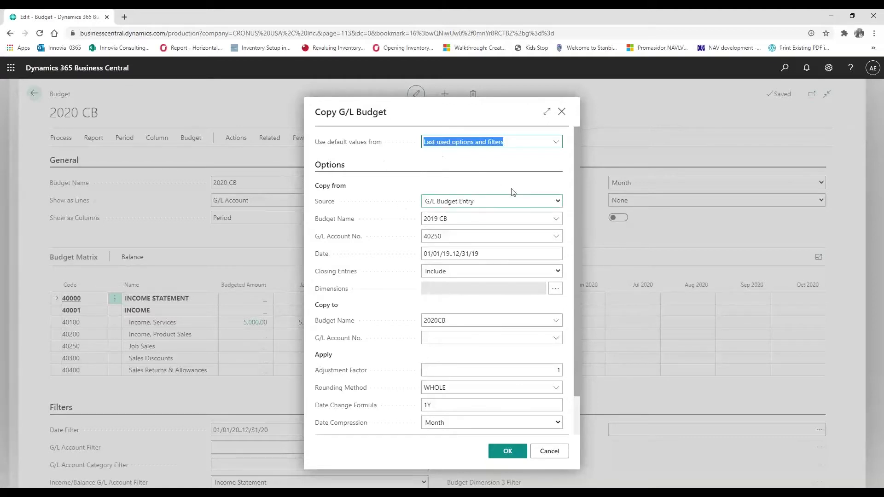
# Step: Compare the copy's Source options, G/L Entry and G/L Budget Entry, and the source budgets, keeping G/L Budget Entry and 2019 CB
pyautogui.click(558, 202)
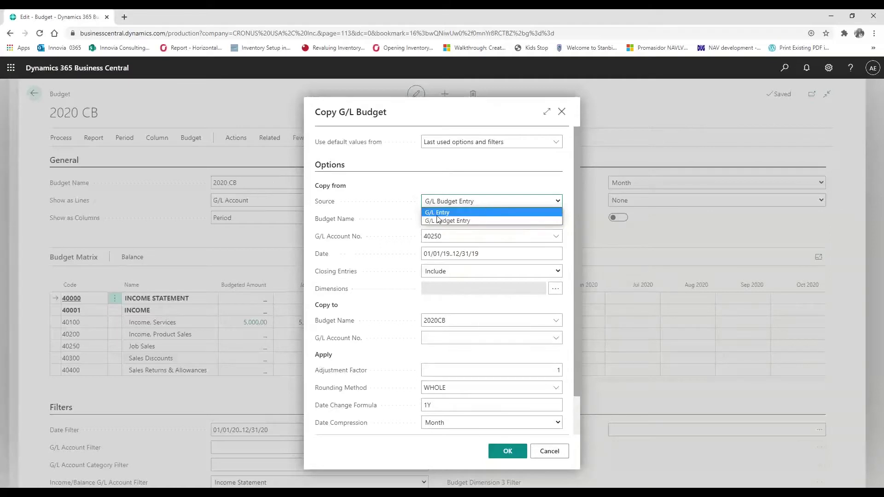
pyautogui.click(482, 202)
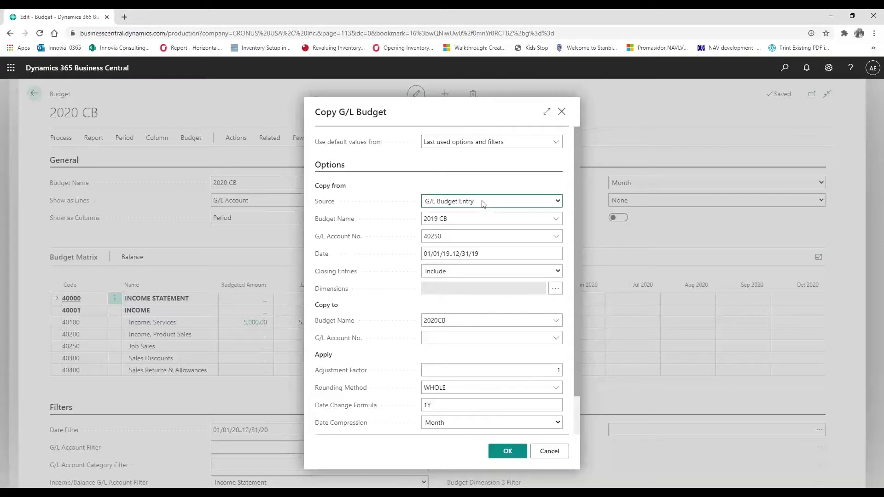
pyautogui.click(483, 203)
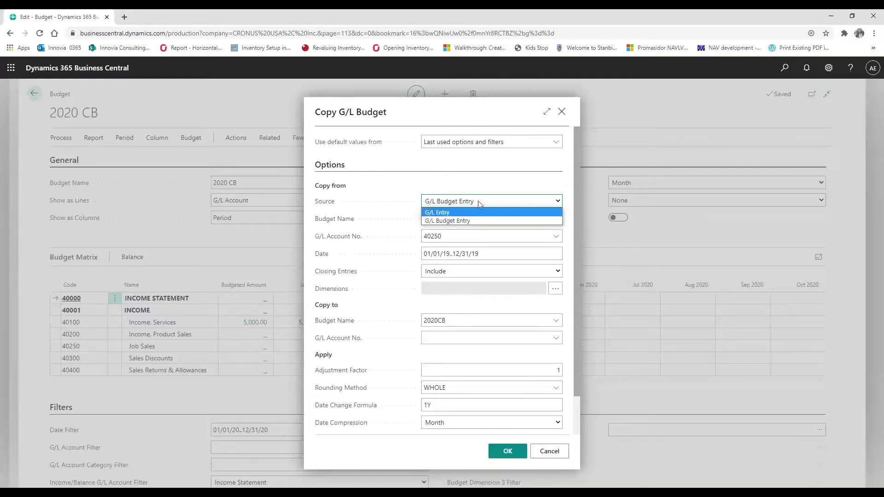
pyautogui.click(484, 202)
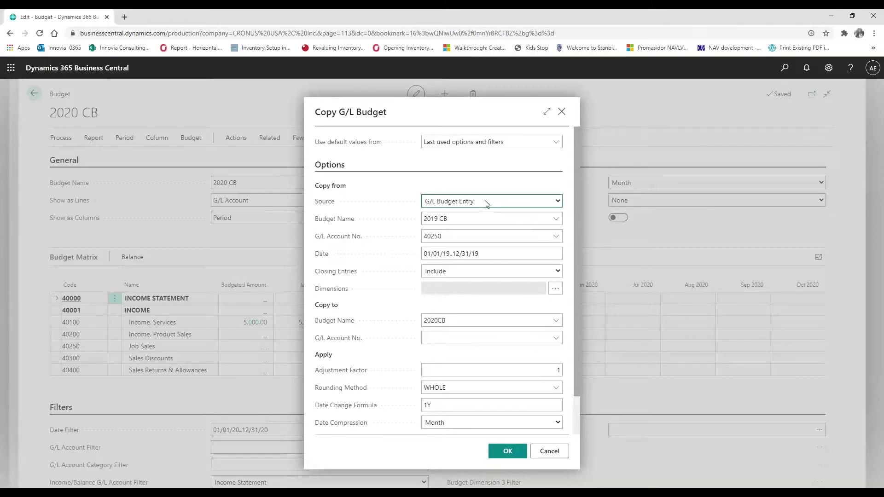
pyautogui.click(487, 204)
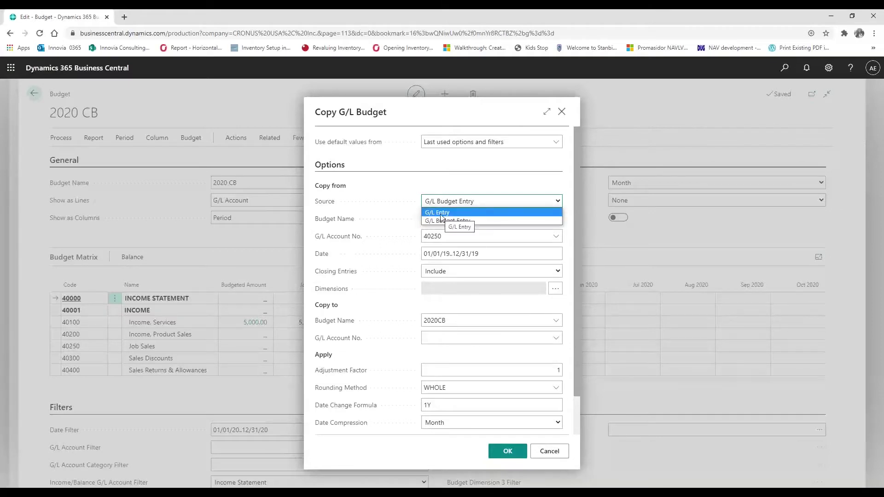
pyautogui.click(501, 203)
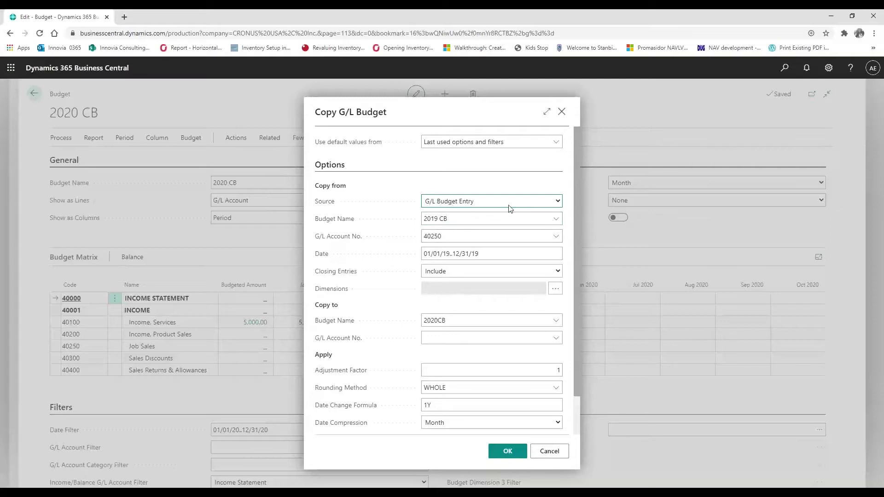
pyautogui.click(556, 220)
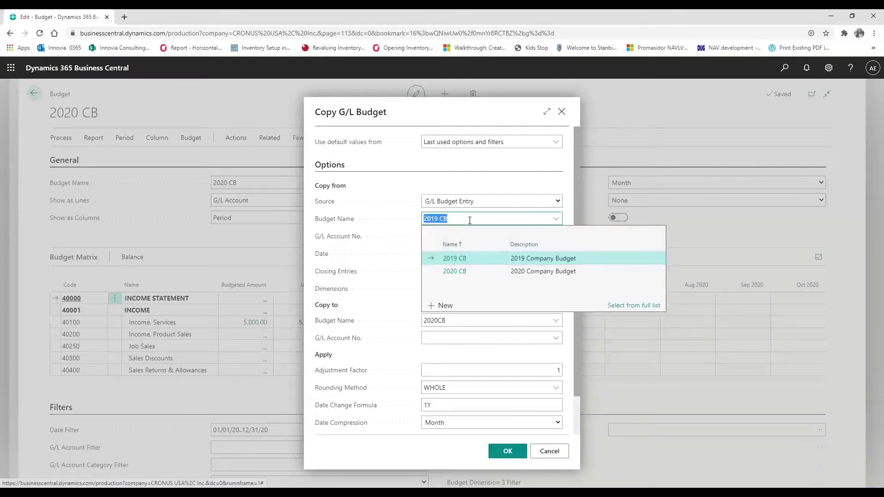
pyautogui.click(484, 203)
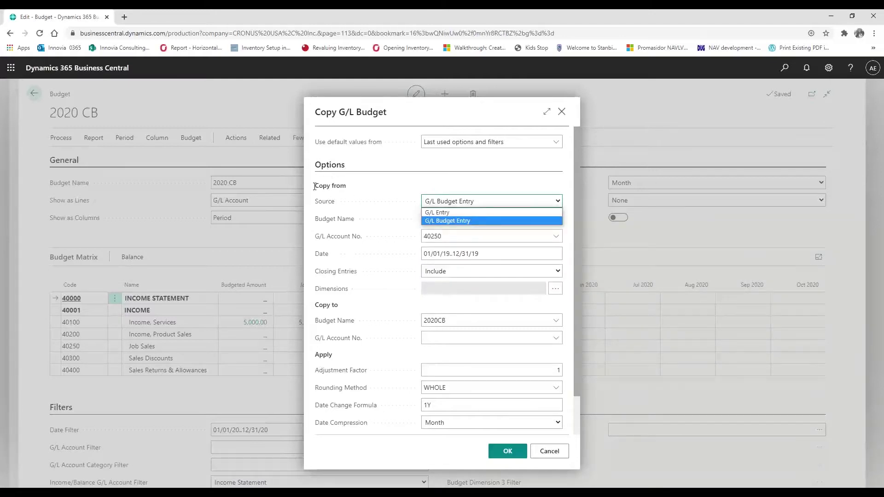
pyautogui.click(489, 205)
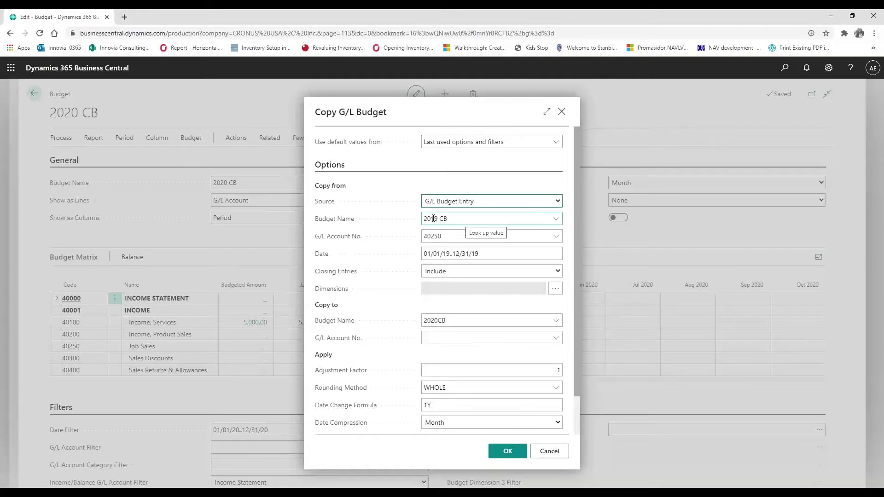
# Step: Clear the Copy from G/L Account No. so the copy is not limited to account 40250
pyautogui.click(465, 238)
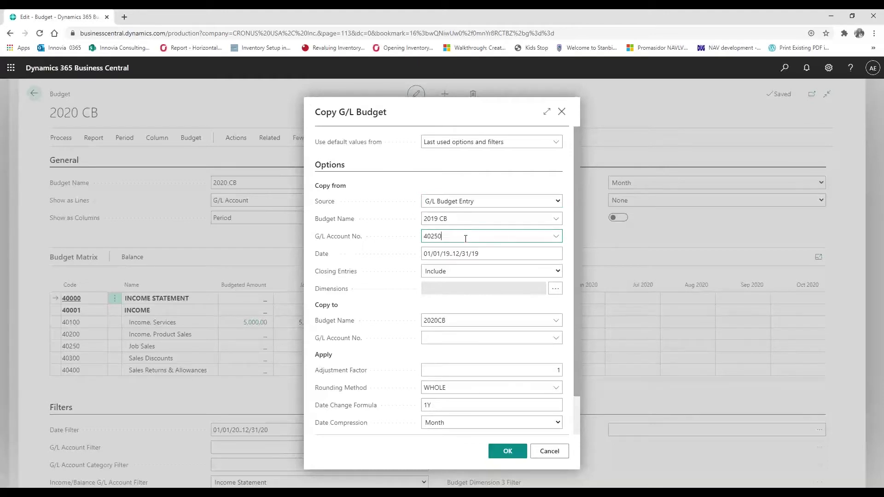
pyautogui.write('40250')
pyautogui.moveTo(460, 238); pyautogui.dragTo(404, 248)
pyautogui.press('BackSpace')
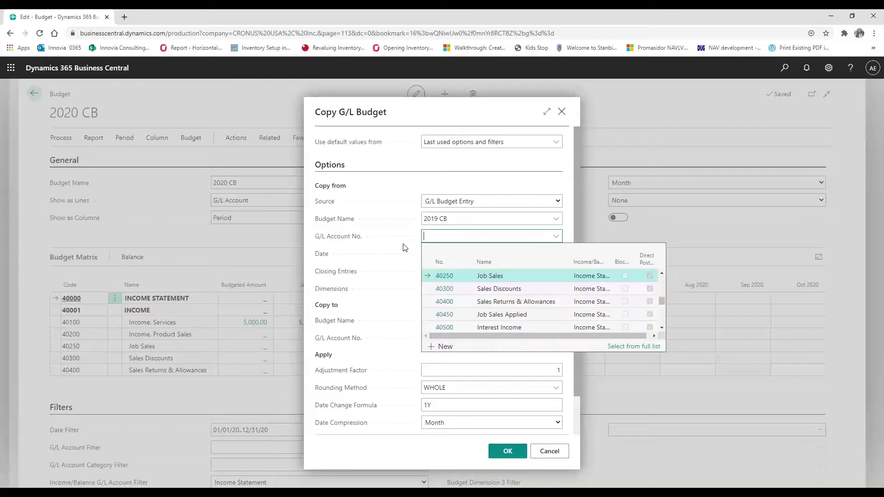
pyautogui.click(482, 221)
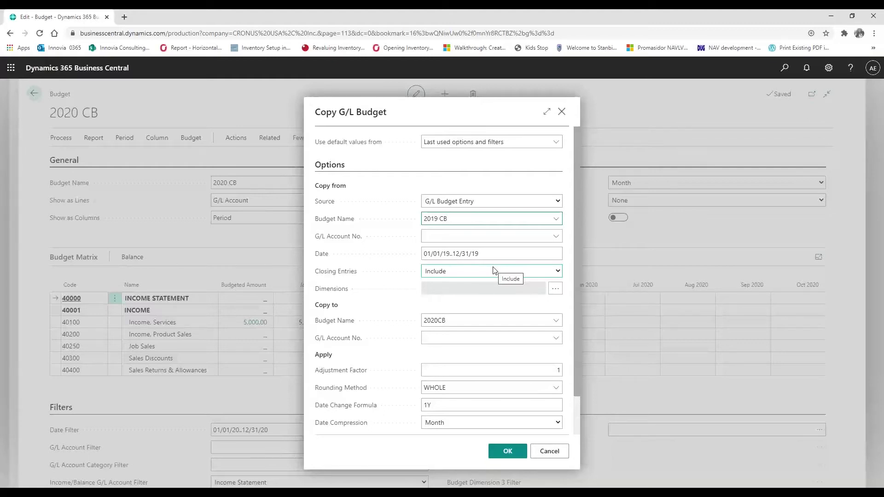
# Step: Check the copy's Closing Entries, Adjustment Factor and full list of Rounding Methods, keeping Include, 1 and WHOLE
pyautogui.click(480, 273)
pyautogui.click(480, 272)
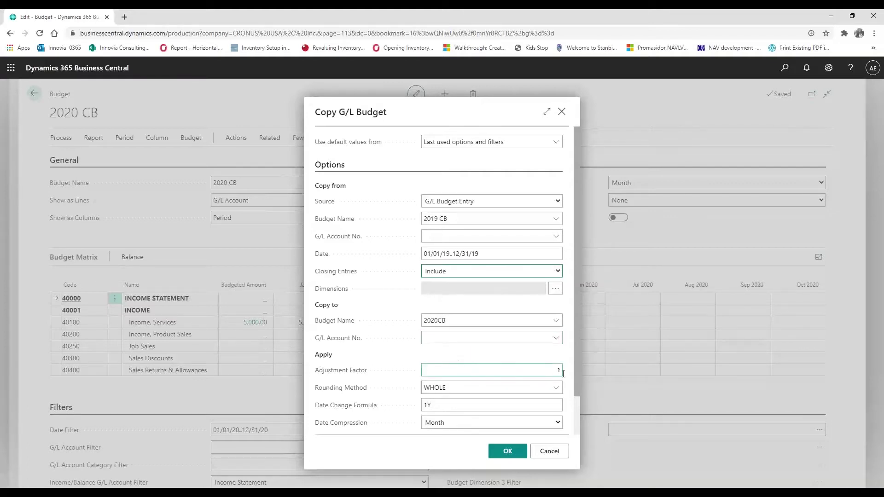
pyautogui.click(537, 371)
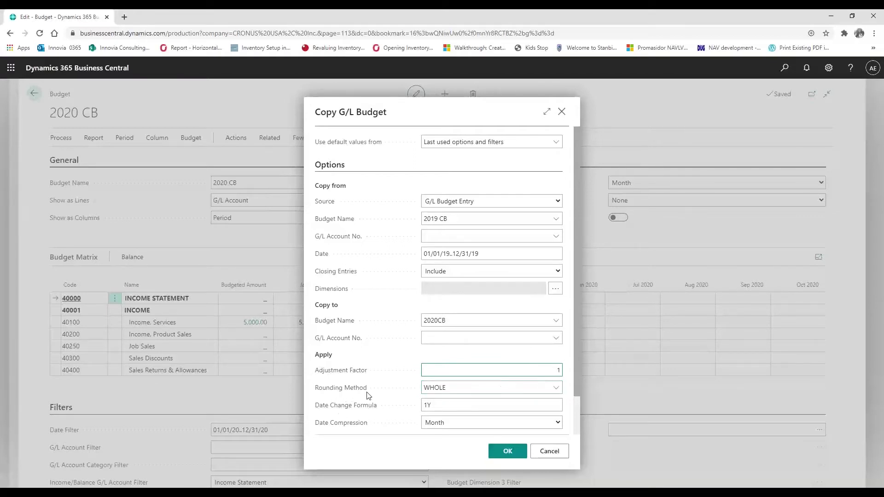
pyautogui.click(557, 388)
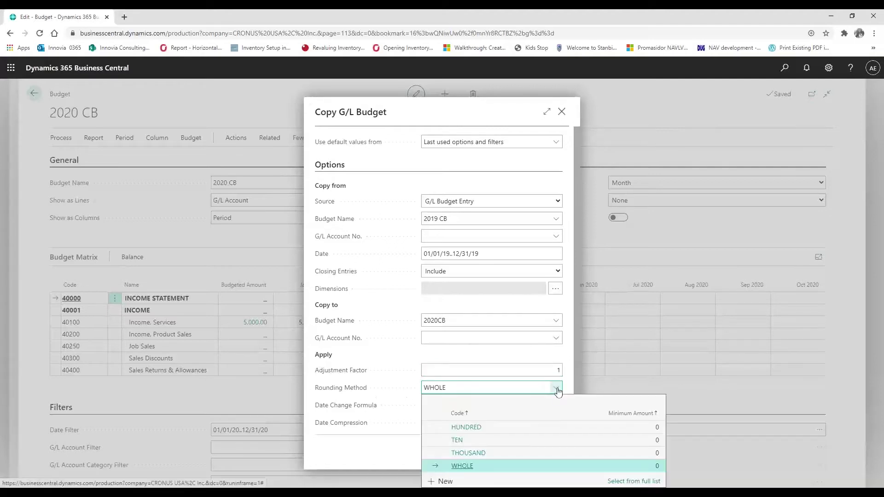
pyautogui.click(640, 483)
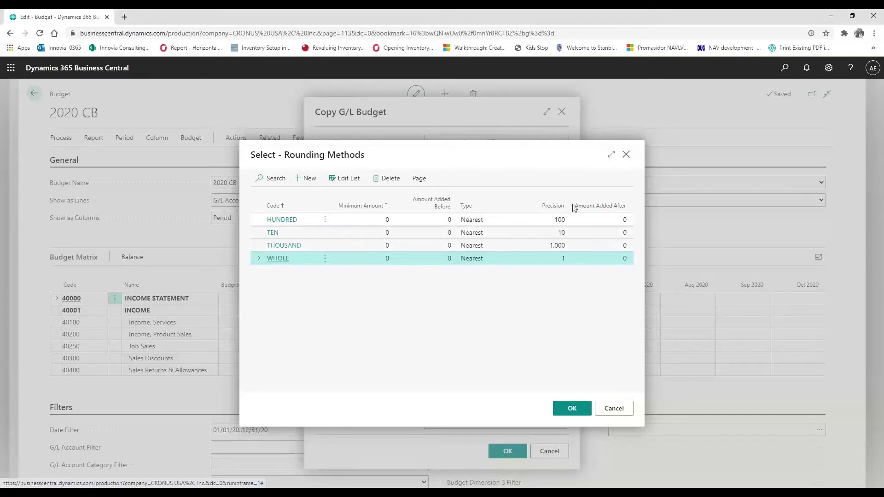
pyautogui.click(626, 155)
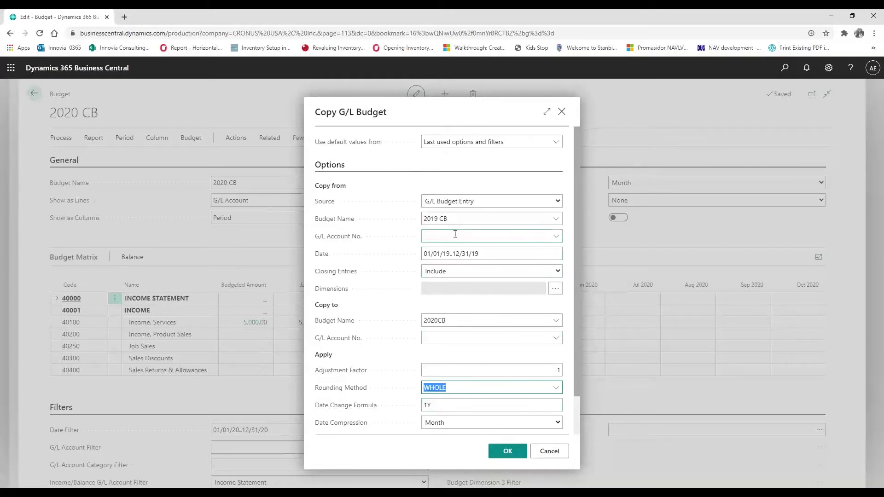
# Step: Try to run the copy into 2020CB, decline creating that budget name, and reopen the Copy G/L Budget request
pyautogui.click(506, 453)
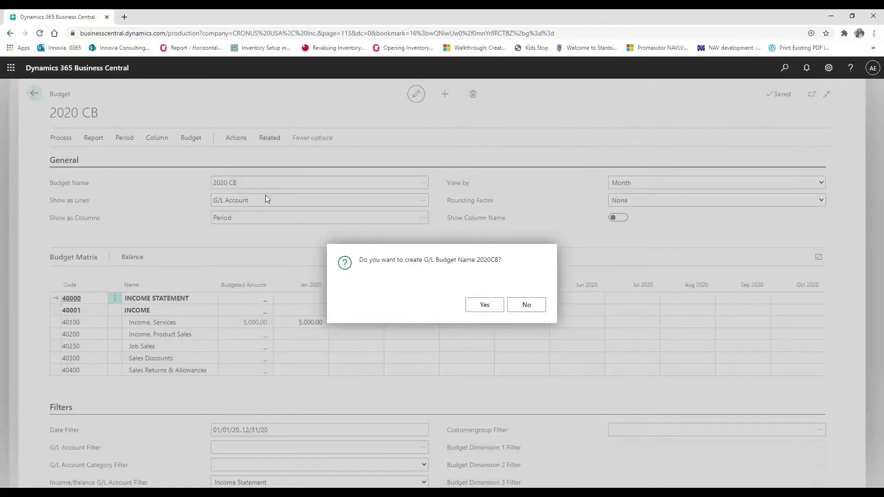
pyautogui.click(514, 312)
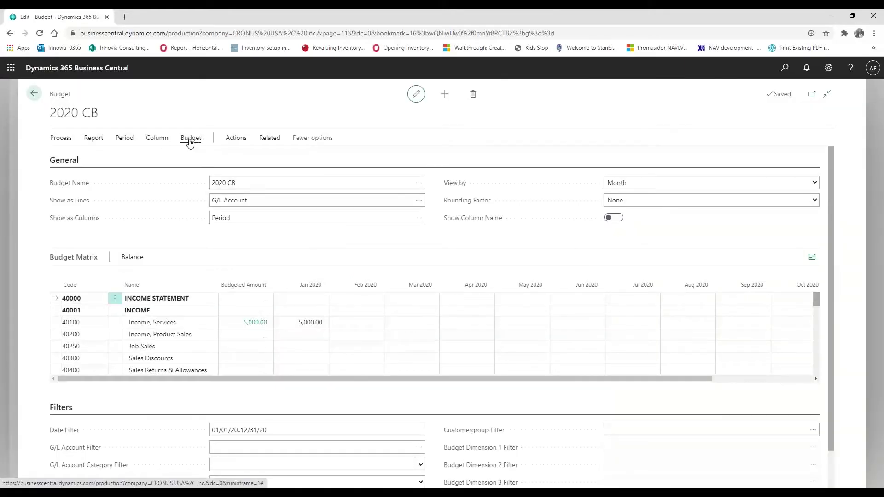
pyautogui.click(189, 140)
pyautogui.click(89, 166)
# Step: Set the Copy to Budget Name to 2020 CB, leave its G/L Account No. blank, and run and confirm the copy
pyautogui.click(437, 327)
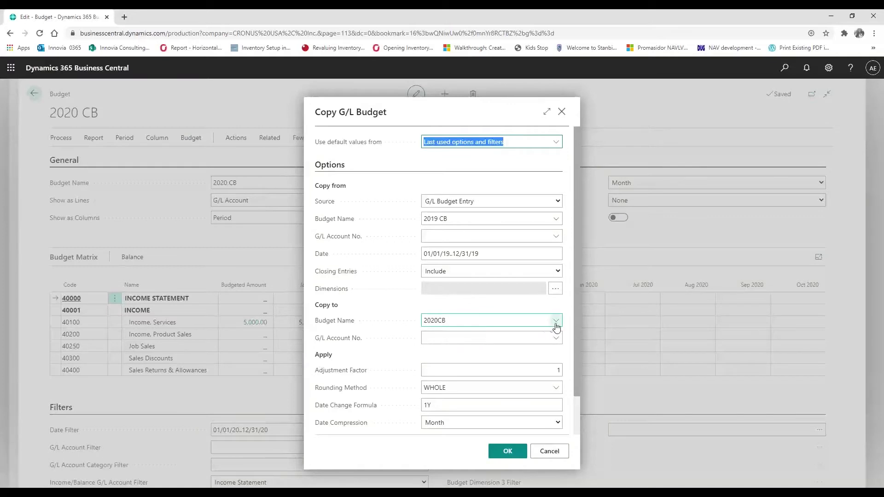
pyautogui.click(437, 317)
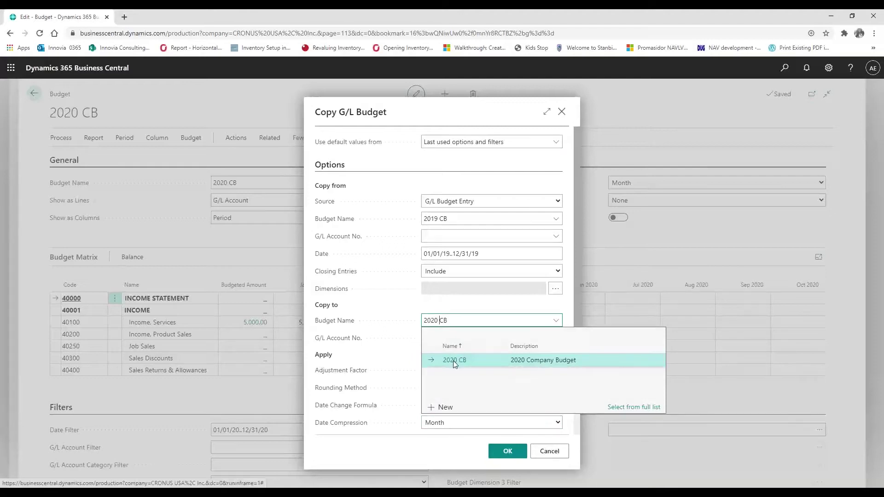
pyautogui.click(454, 361)
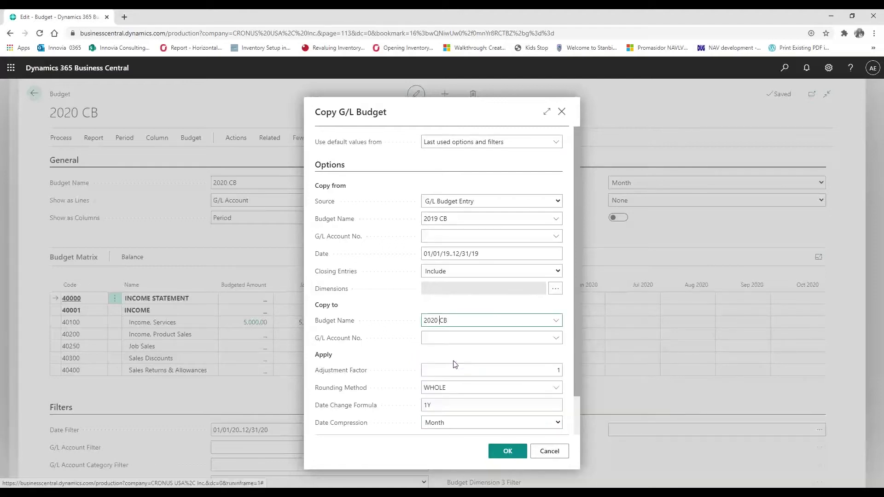
pyautogui.click(466, 340)
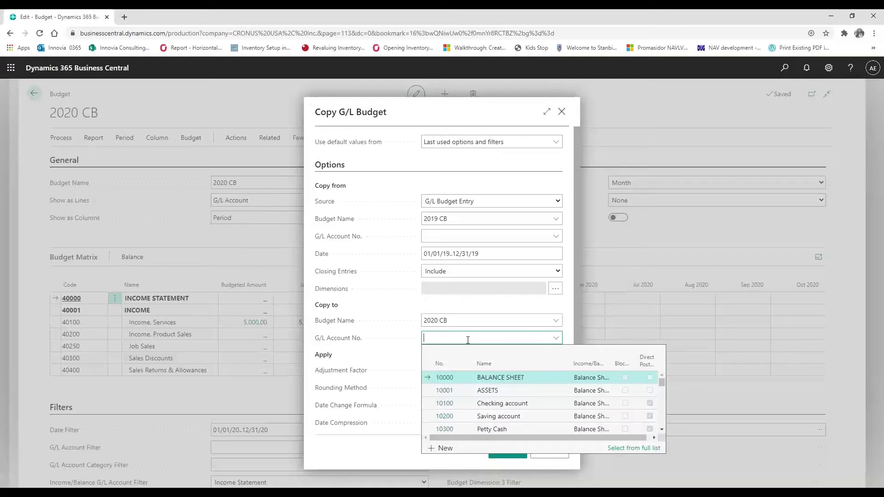
pyautogui.click(492, 253)
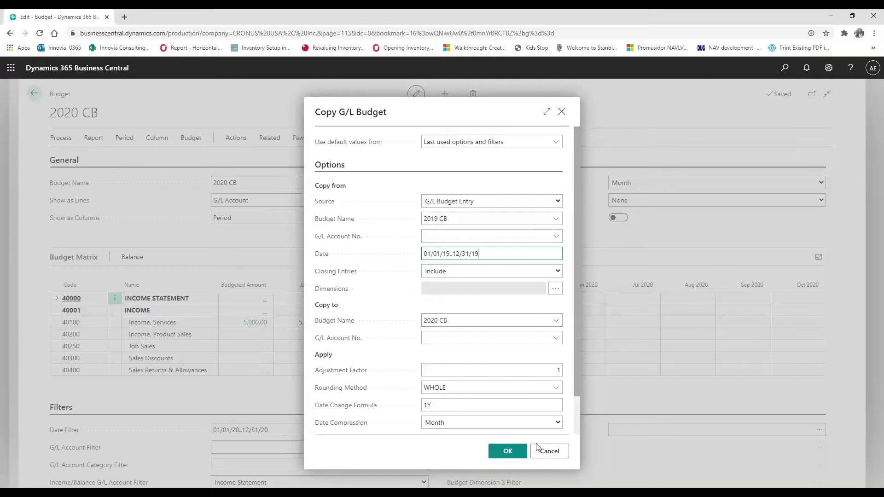
pyautogui.click(515, 453)
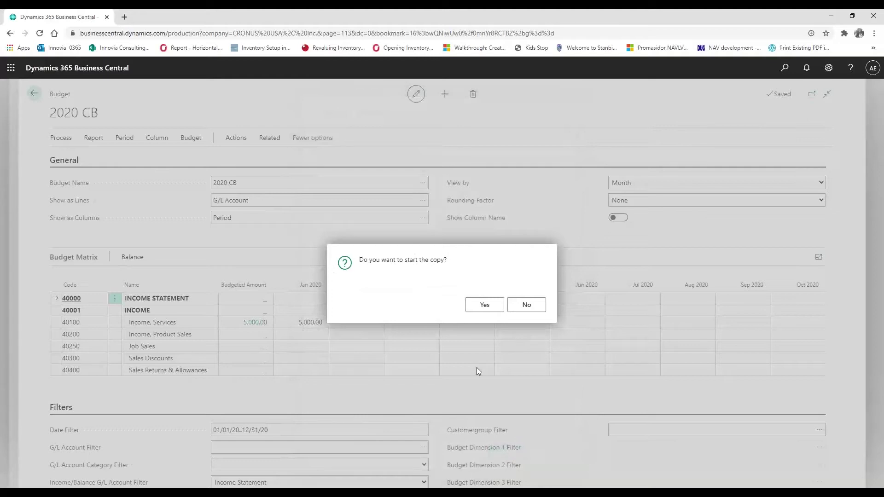
pyautogui.click(481, 306)
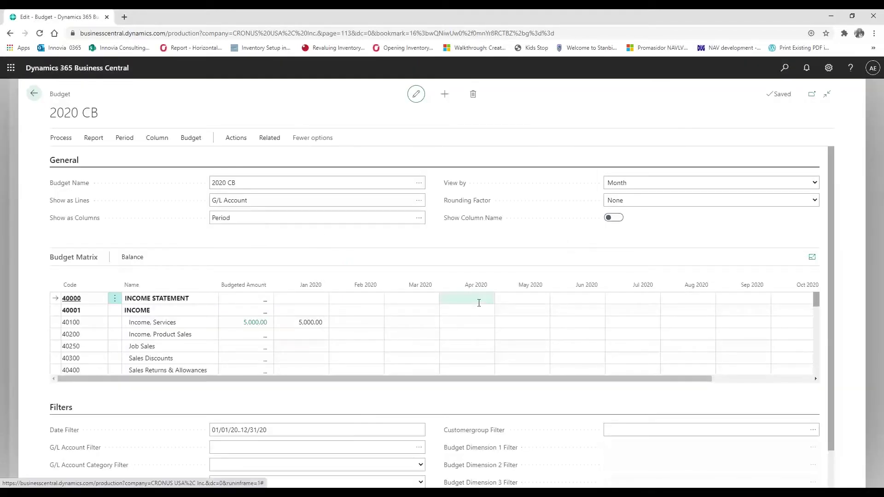
# Step: Check the January budget entries of account 40250 Job Sales and look through the accounts in the 2020 CB matrix for copied amounts
pyautogui.click(304, 348)
pyautogui.click(320, 347)
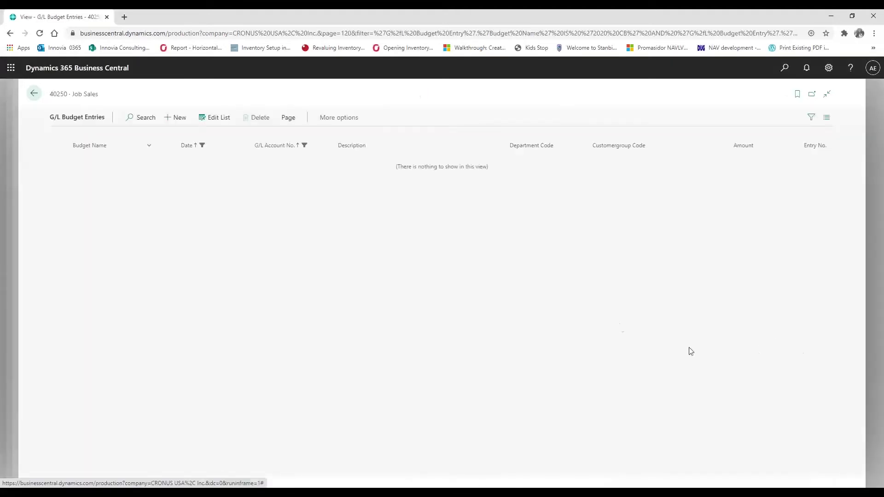
pyautogui.click(33, 94)
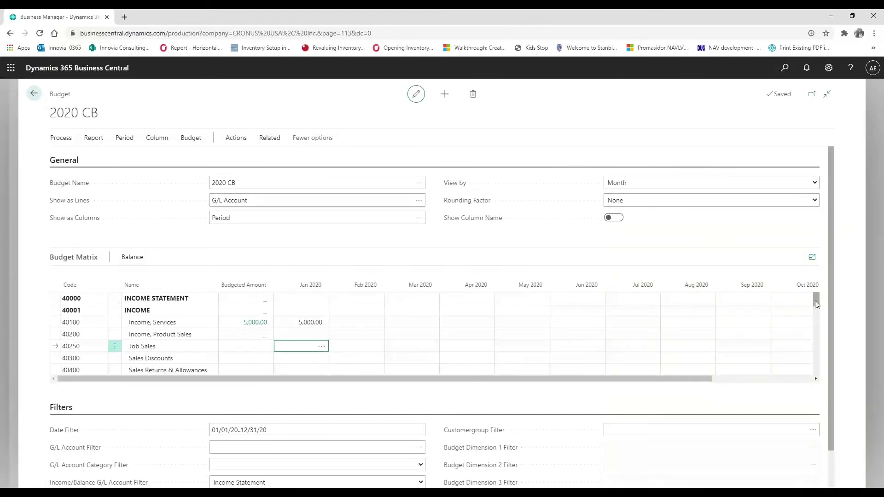
pyautogui.moveTo(816, 304)
pyautogui.mouseDown()
pyautogui.moveTo(811, 355)
pyautogui.moveTo(813, 299)
pyautogui.mouseUp()
pyautogui.click(316, 313)
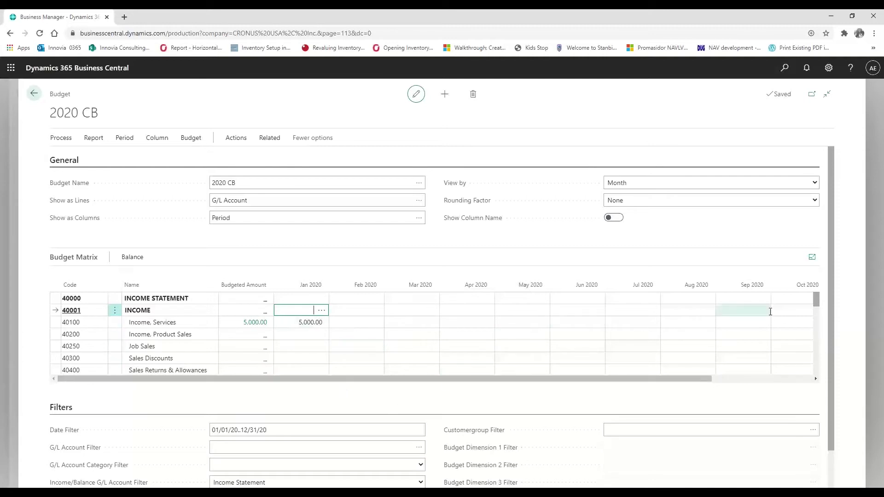
pyautogui.moveTo(817, 305); pyautogui.dragTo(814, 357)
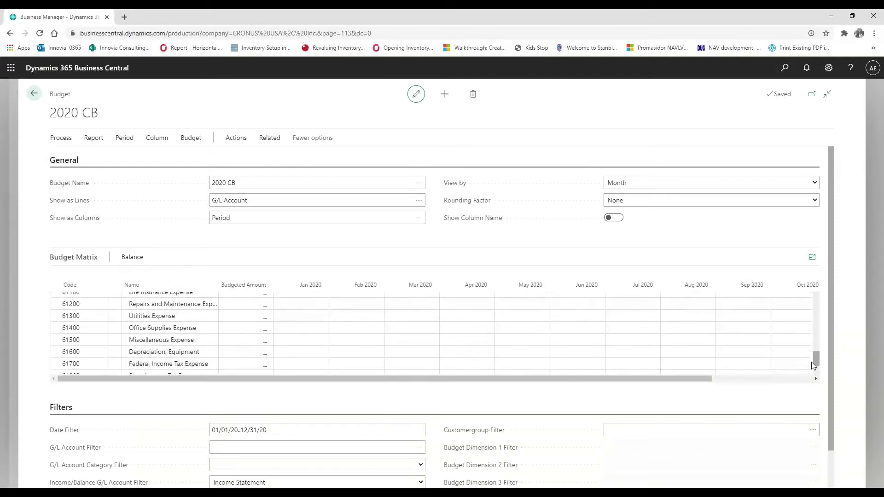
# Step: Set the 2020 CB date filter to 01/01/19..12/31/19 and check the matrix for amounts in 2019
pyautogui.click(344, 432)
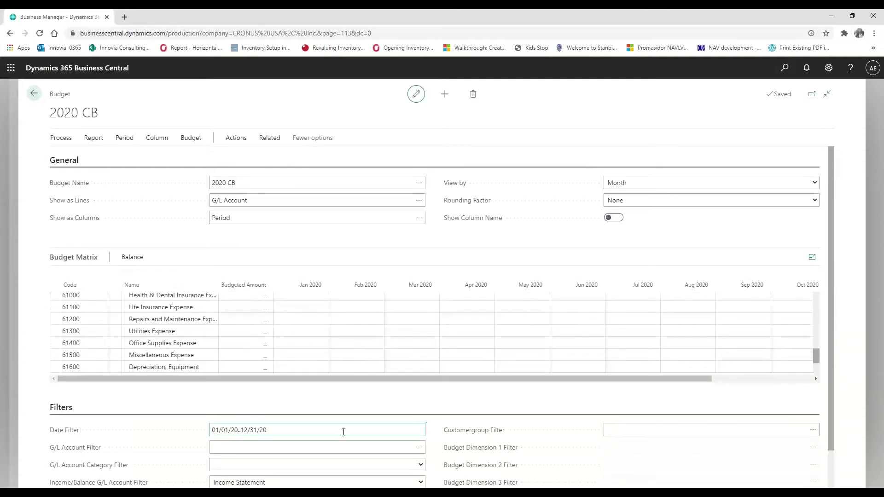
pyautogui.doubleClick(237, 430)
pyautogui.write('19')
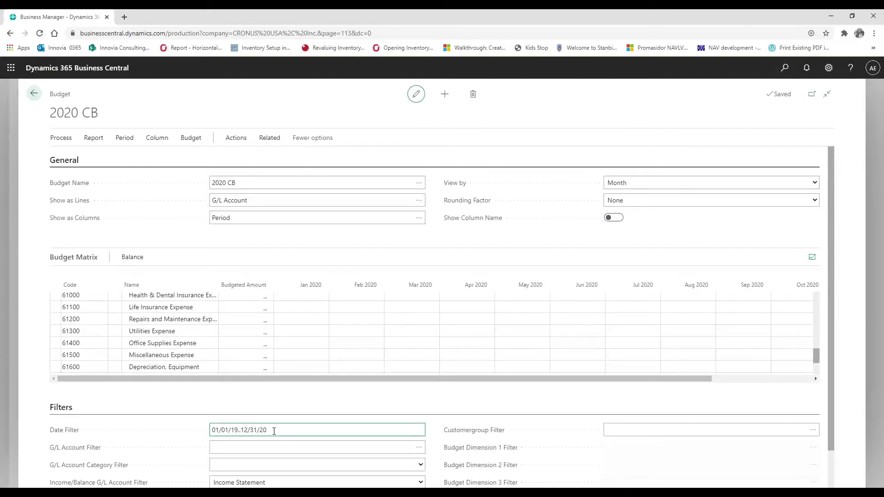
pyautogui.write('19')
pyautogui.click(289, 449)
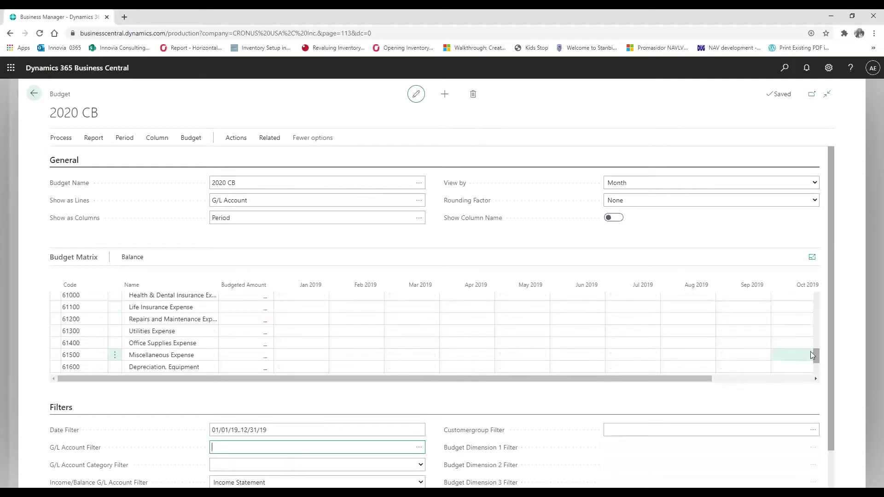
pyautogui.moveTo(816, 356); pyautogui.dragTo(822, 299)
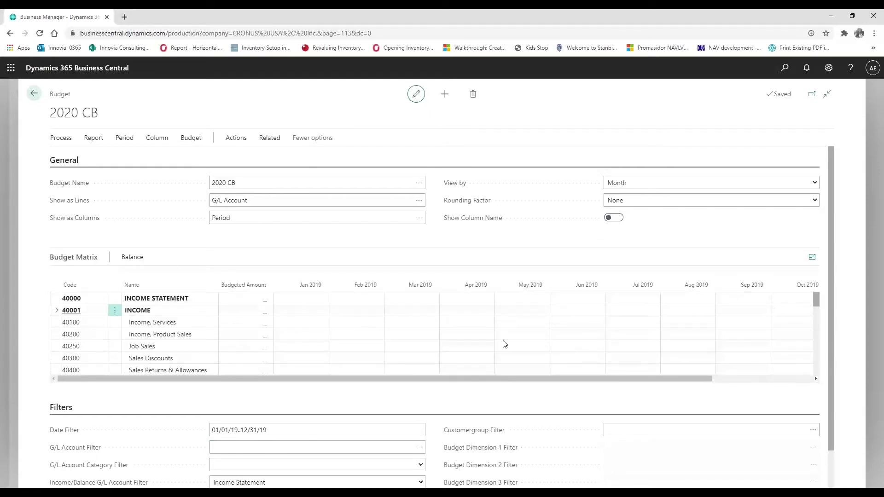
# Step: Set the 2020 CB date filter back to 01/01/20..12/31/20
pyautogui.click(238, 429)
pyautogui.press('BackSpace')
pyautogui.press('BackSpace')
pyautogui.write('20')
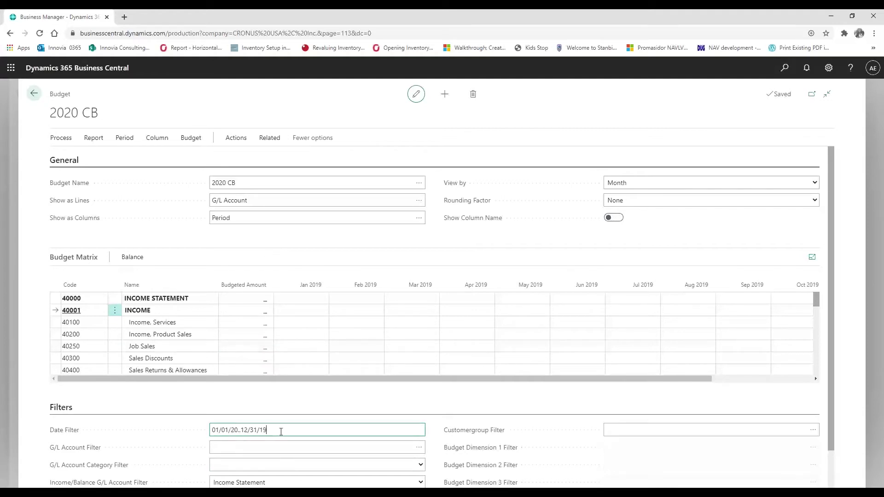
pyautogui.press('BackSpace')
pyautogui.press('BackSpace')
pyautogui.click(279, 446)
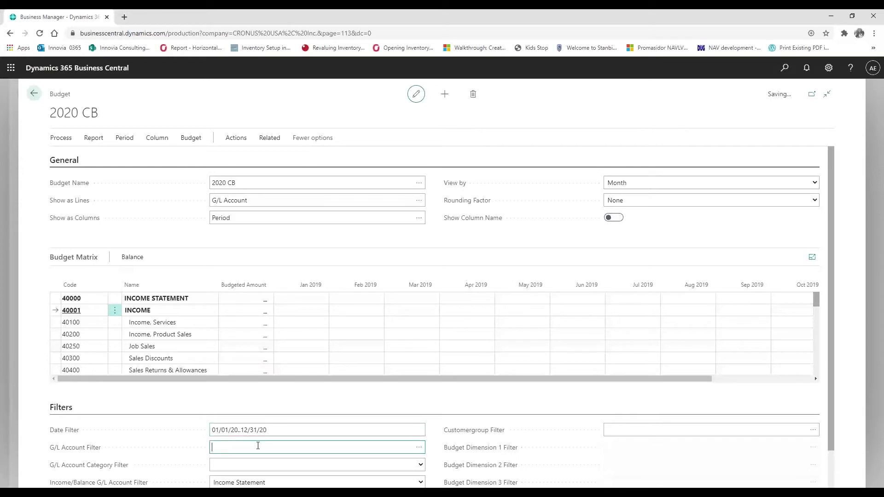
# Step: Return to the G/L Budgets list and open the 2019 CB budget for editing
pyautogui.click(35, 95)
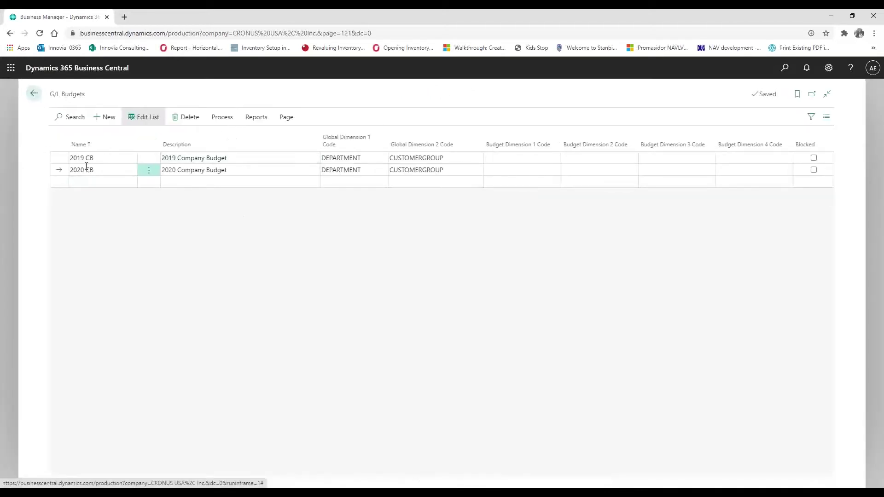
pyautogui.click(90, 160)
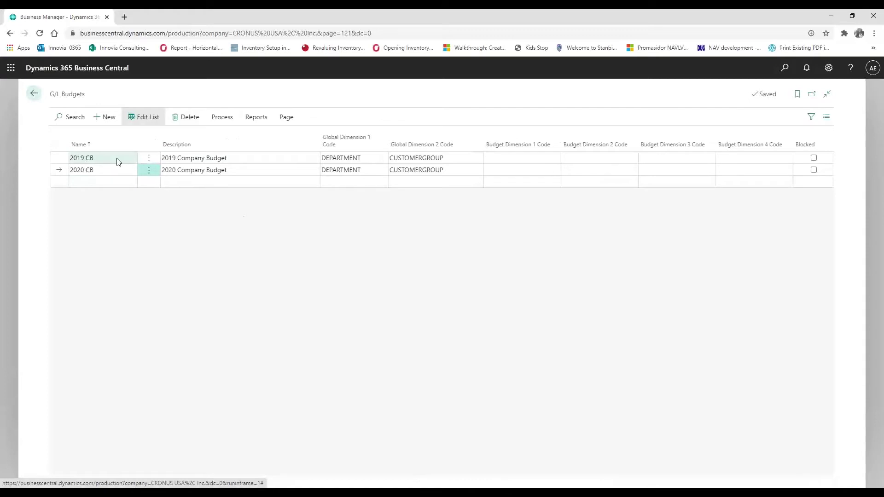
pyautogui.click(227, 118)
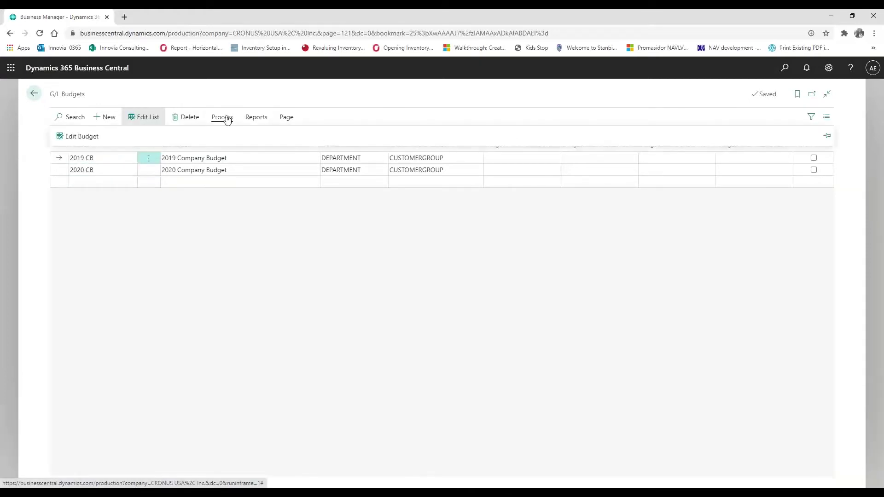
pyautogui.click(72, 138)
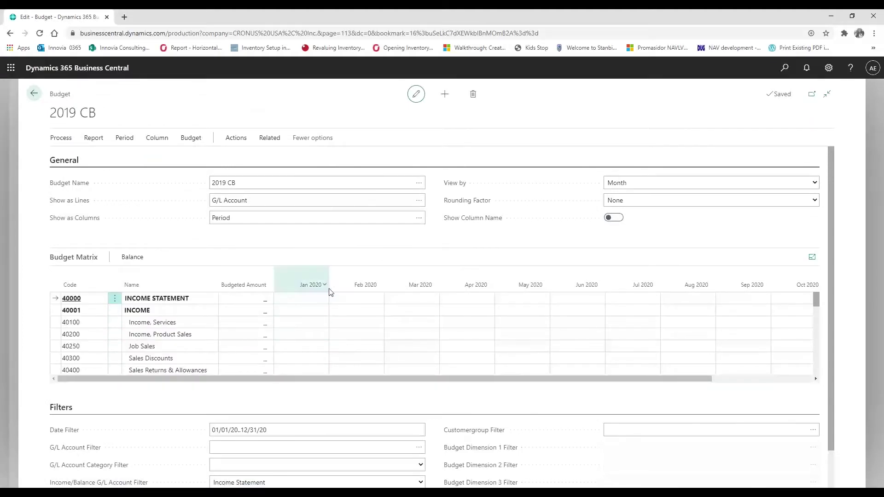
# Step: Set the 2019 CB date filter to 01/01/19..12/31/19 to view the source budget's amounts
pyautogui.click(238, 430)
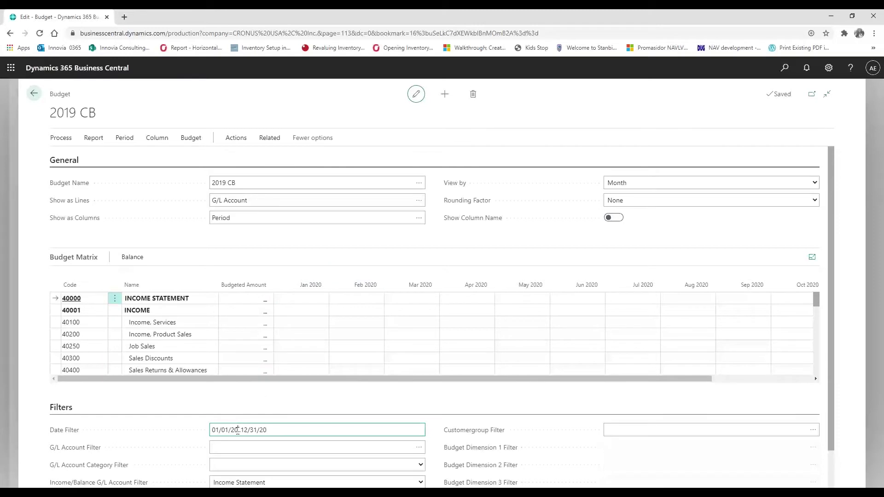
pyautogui.press('BackSpace')
pyautogui.press('BackSpace')
pyautogui.write('19')
pyautogui.write('19')
pyautogui.click(280, 445)
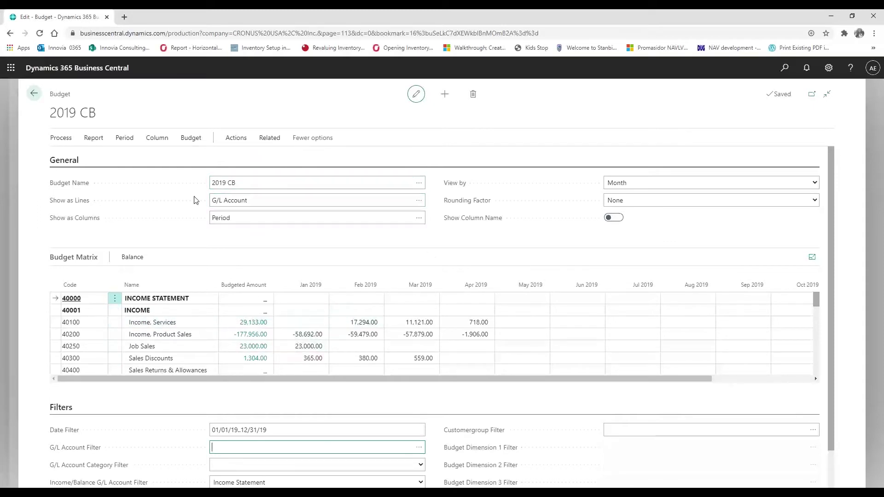
# Step: Go back to the G/L Budgets list and open the 2020 CB budget for editing
pyautogui.click(32, 99)
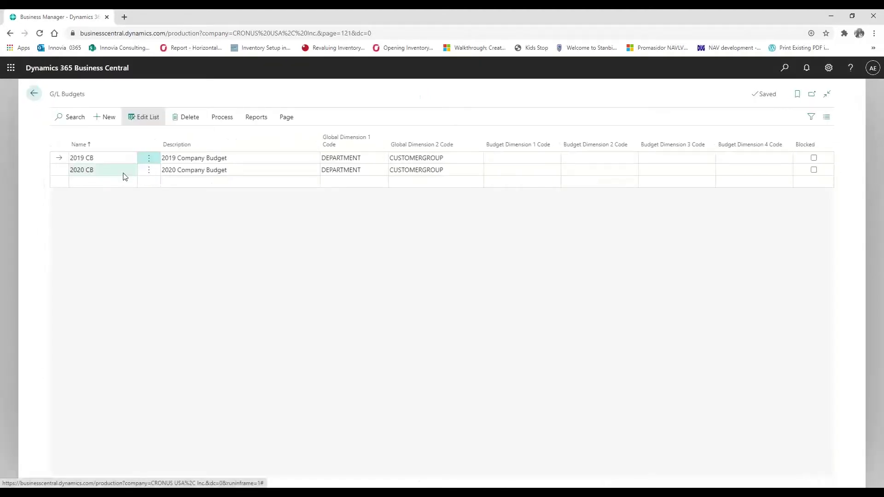
pyautogui.click(123, 174)
pyautogui.click(222, 118)
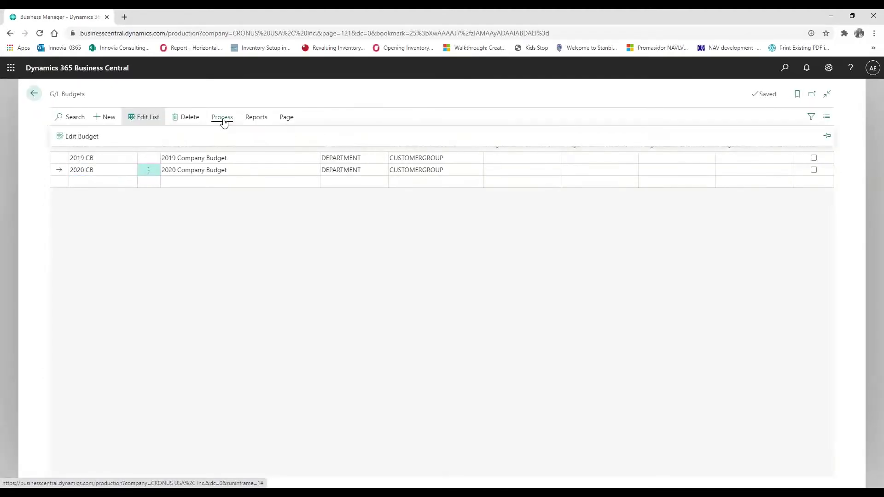
pyautogui.click(83, 137)
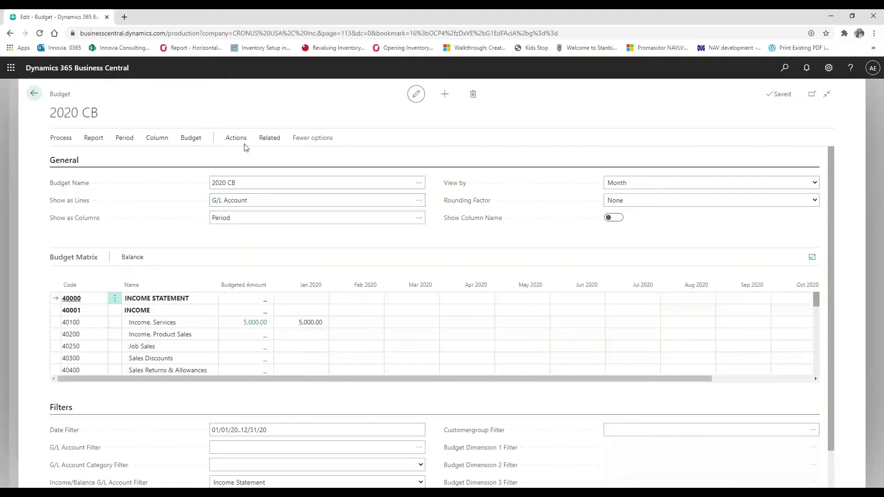
# Step: Copy the budget with 2019 CB chosen as the source Budget Name and 2020 CB as the target, then run and confirm the copy
pyautogui.click(198, 141)
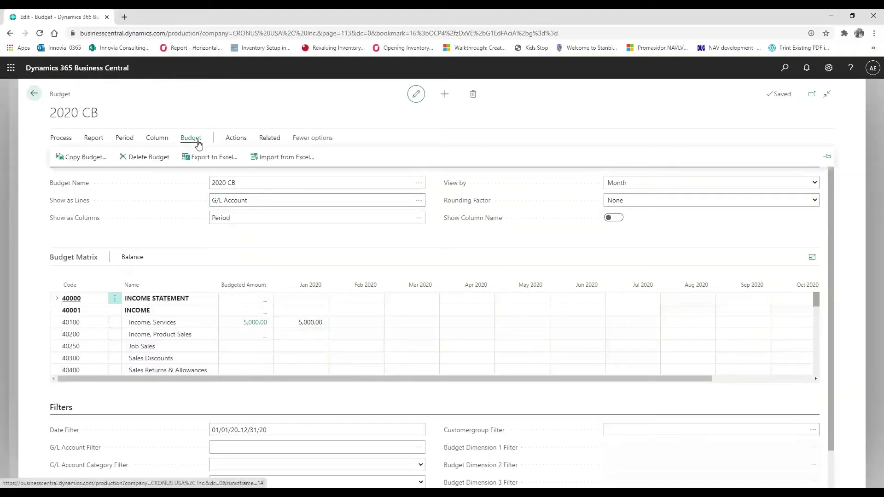
pyautogui.click(80, 159)
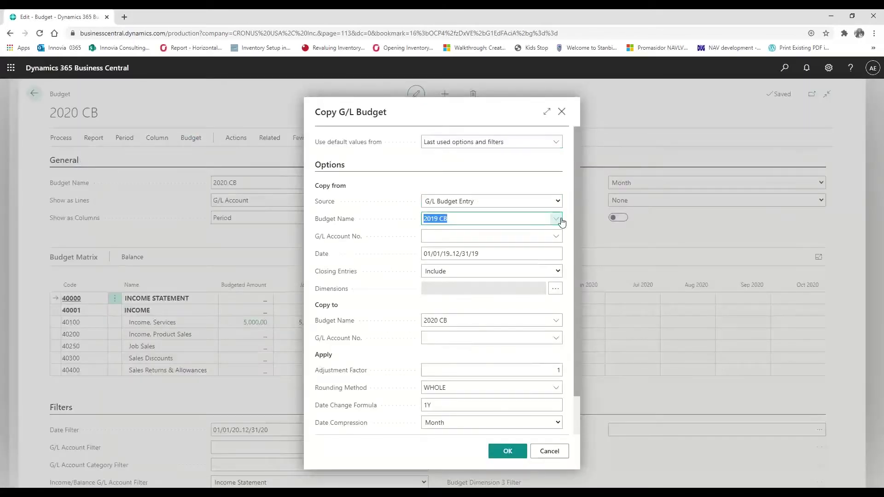
pyautogui.click(556, 219)
pyautogui.click(452, 262)
pyautogui.moveTo(577, 325); pyautogui.dragTo(573, 362)
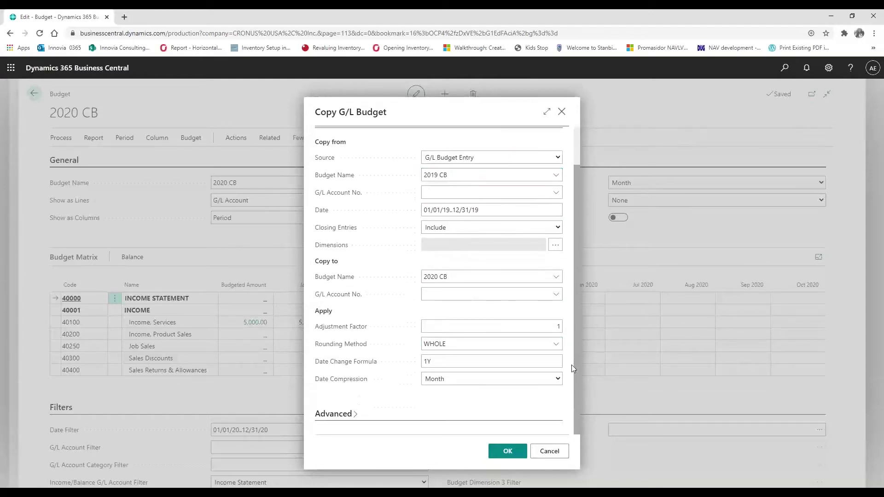
pyautogui.tripleClick(572, 381)
pyautogui.click(505, 452)
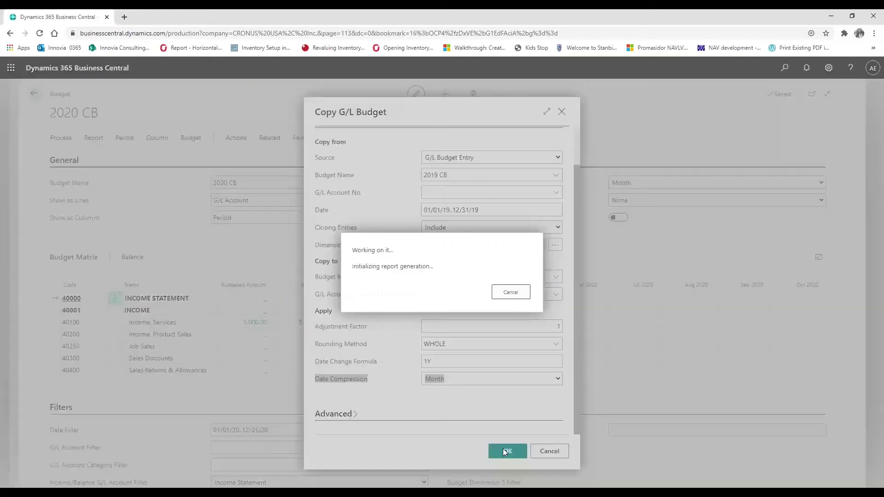
pyautogui.click(485, 308)
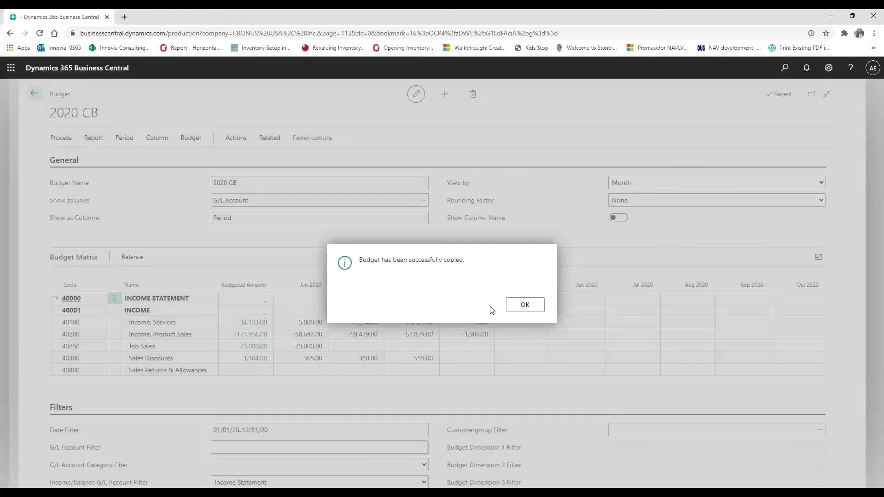
pyautogui.click(517, 304)
# Step: Review the copied amounts in the 2020 CB matrix, including the budget entries behind January for account 40200 Income, Product Sales
pyautogui.click(226, 201)
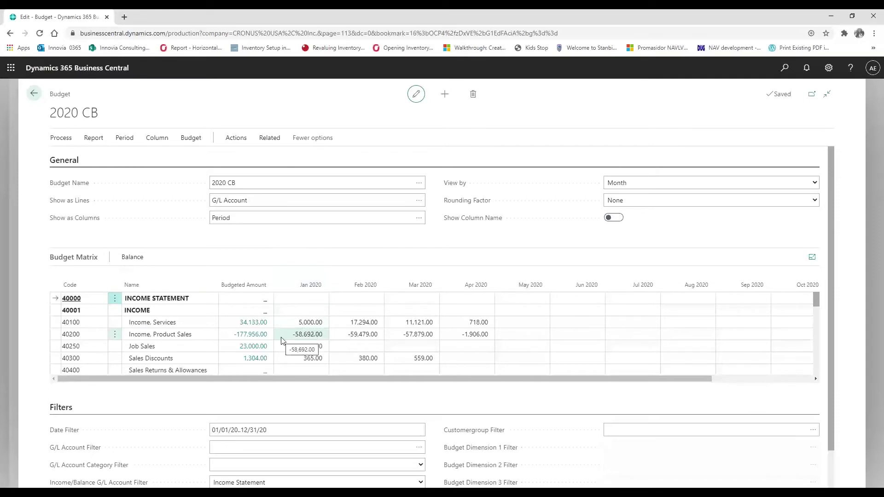
pyautogui.click(188, 139)
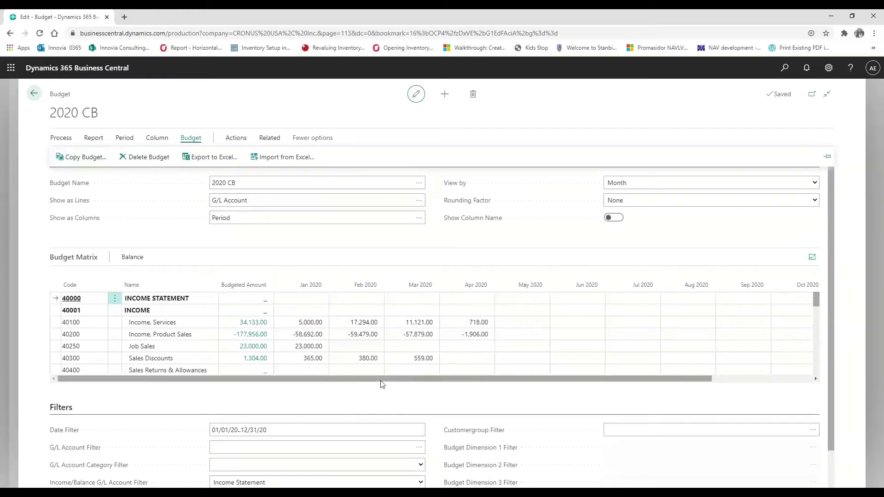
pyautogui.click(367, 328)
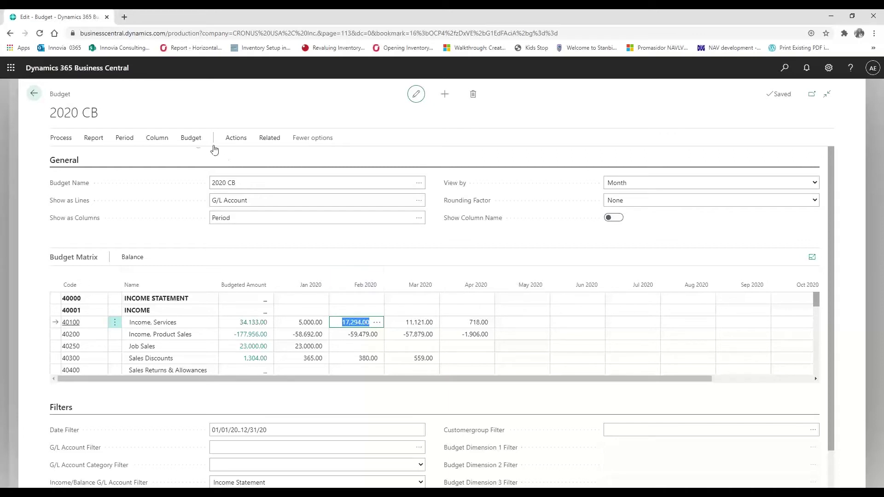
pyautogui.click(192, 139)
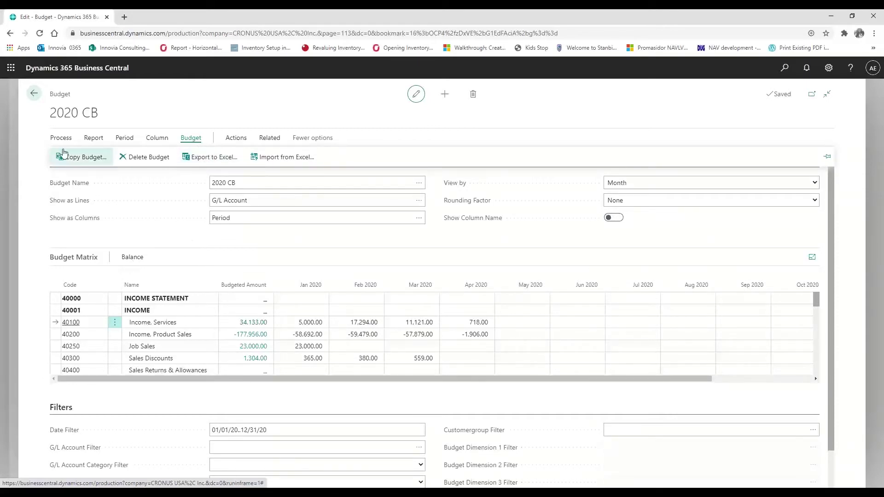
pyautogui.click(310, 335)
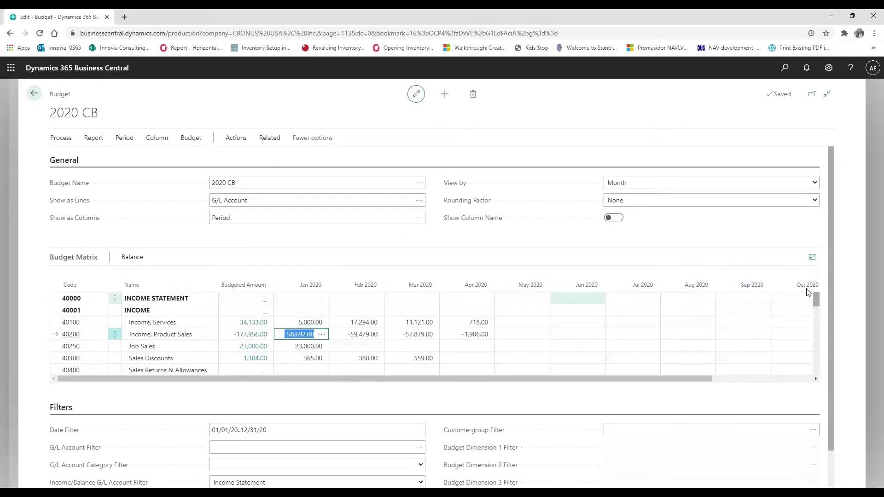
pyautogui.click(322, 335)
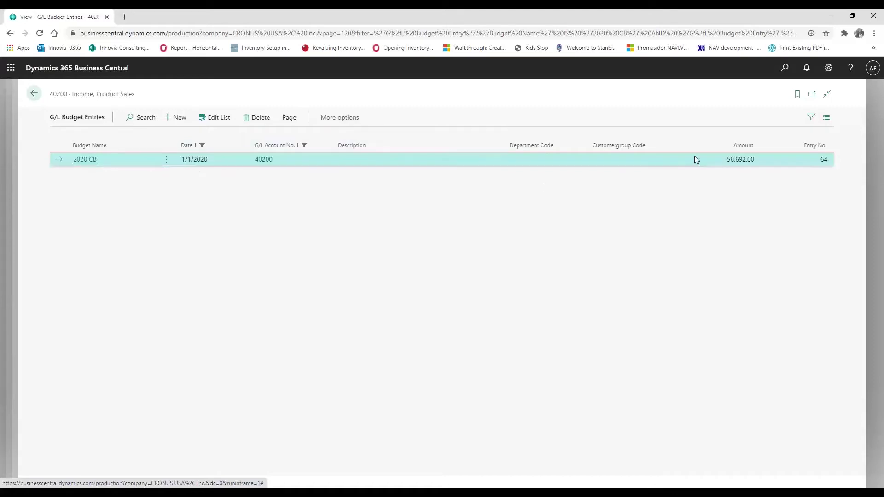
pyautogui.click(34, 95)
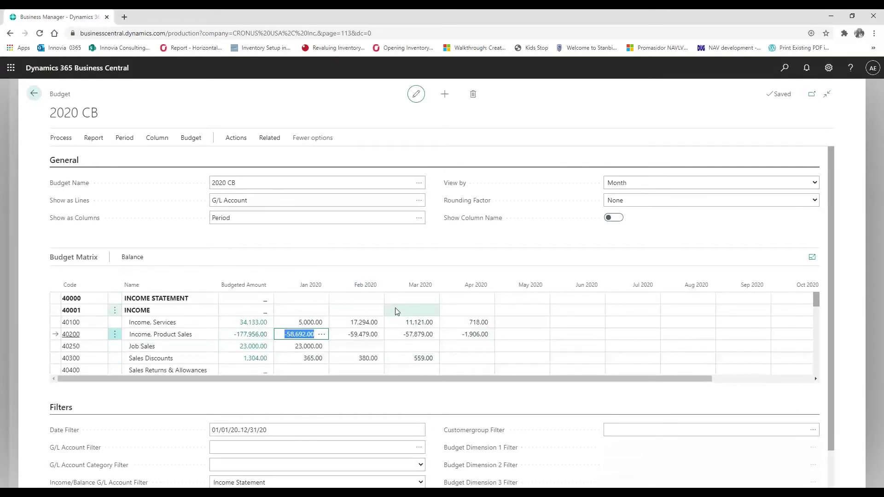
# Step: Close the 2020 CB budget and the G/L Budgets list to return to the home page
pyautogui.scroll(-1, 823, 242)
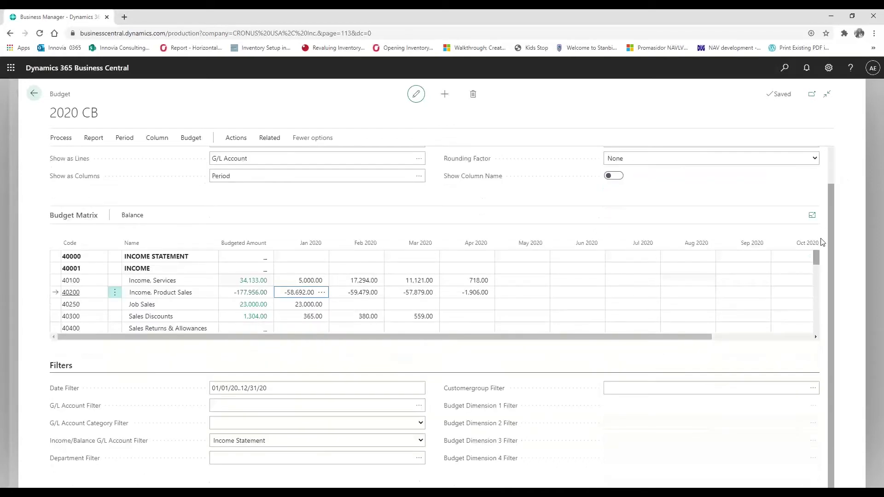
pyautogui.scroll(1, 825, 183)
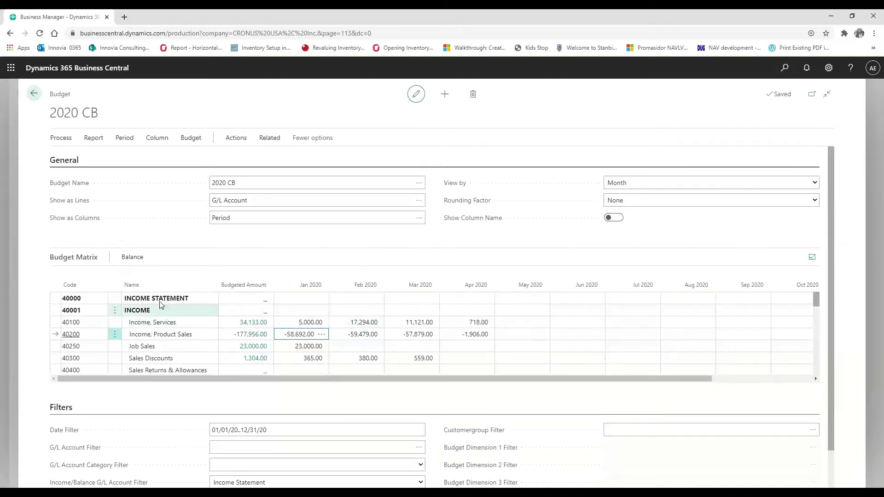
pyautogui.click(34, 91)
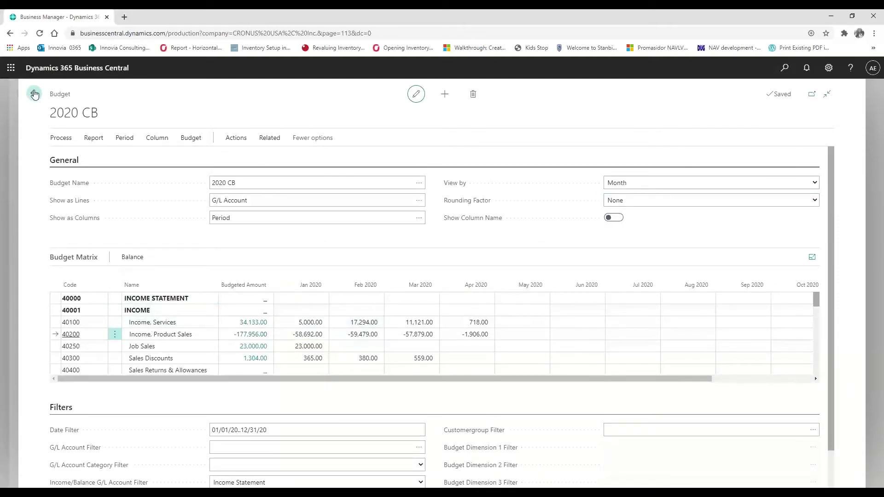
pyautogui.click(35, 94)
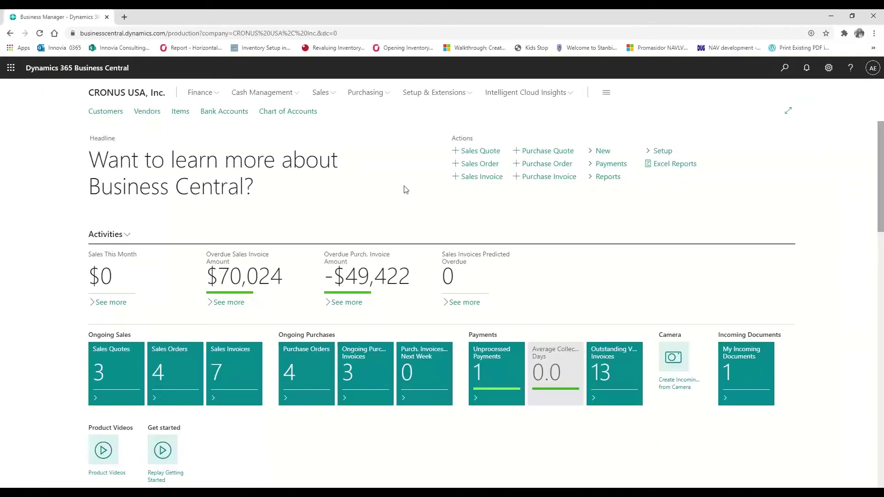
# Step: Open the Chart of Accounts and examine the balance and budget columns for the balance sheet and income accounts
pyautogui.click(290, 113)
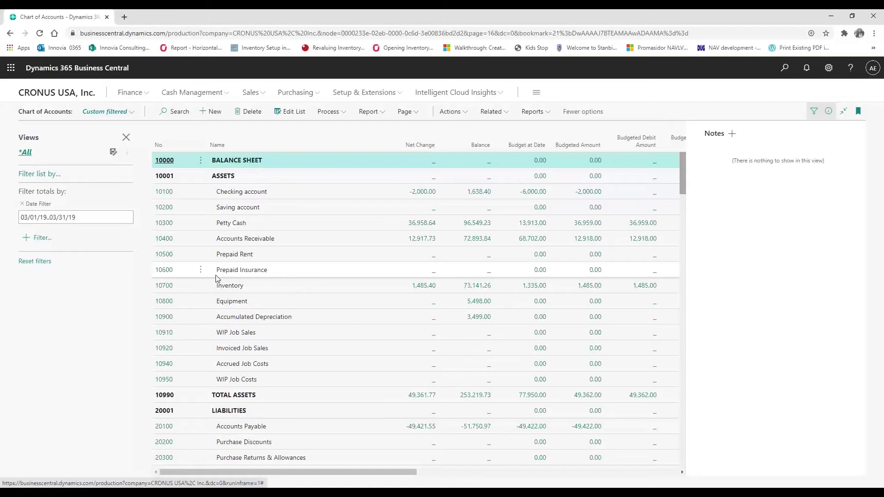
pyautogui.scroll(-7, 302, 354)
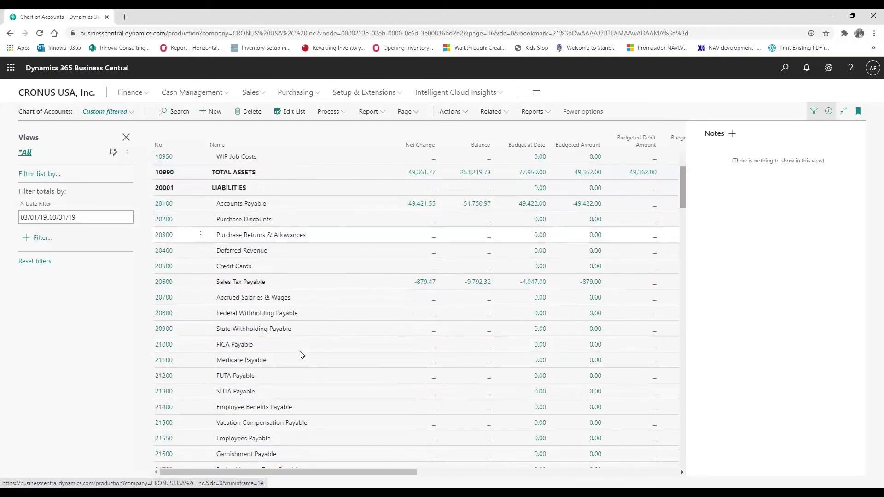
pyautogui.scroll(4, 302, 355)
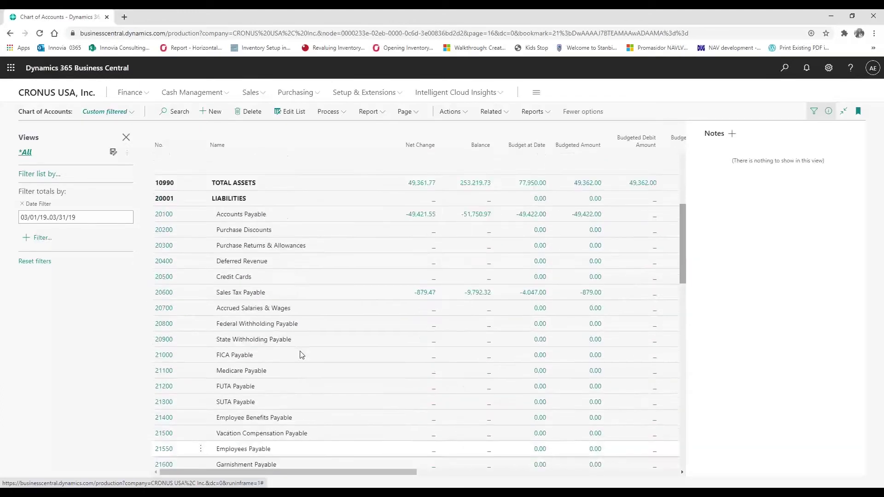
pyautogui.scroll(3, 302, 355)
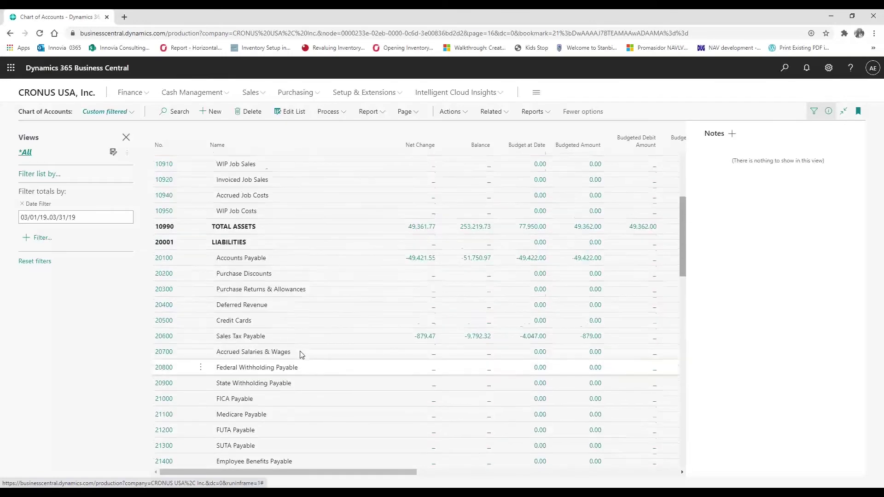
pyautogui.scroll(3, 302, 355)
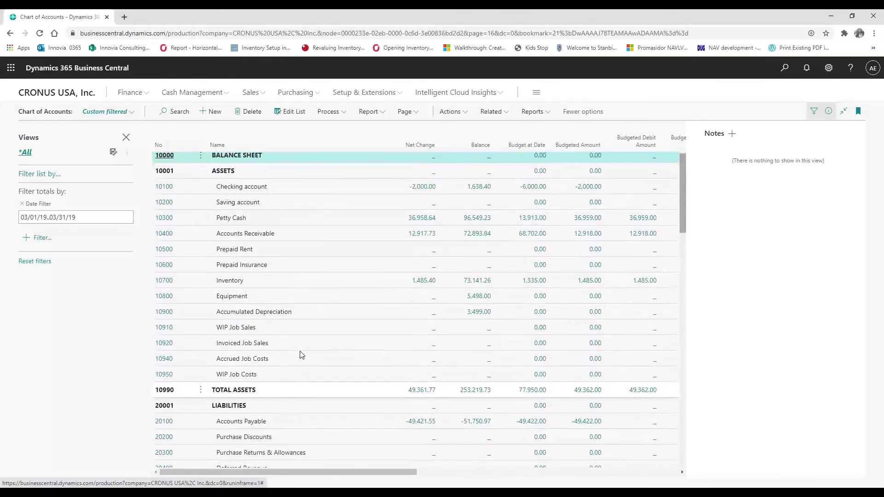
pyautogui.scroll(-8, 301, 355)
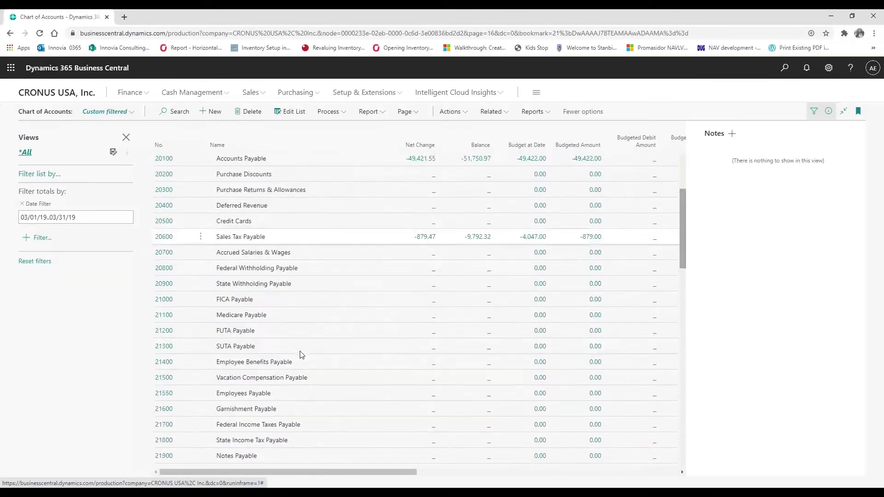
pyautogui.scroll(-2, 302, 354)
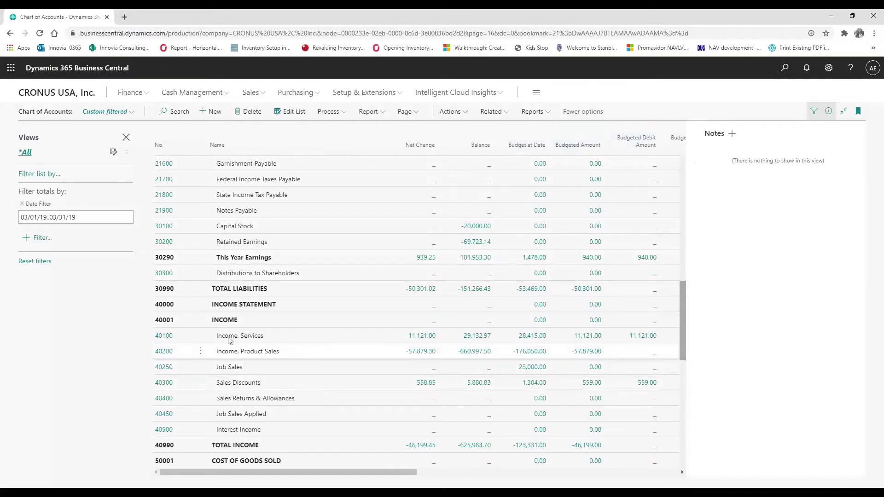
# Step: Inspect the Budgets section on the G/L Account Card of 40200 Income, Product Sales, and return to the Chart of Accounts
pyautogui.click(164, 356)
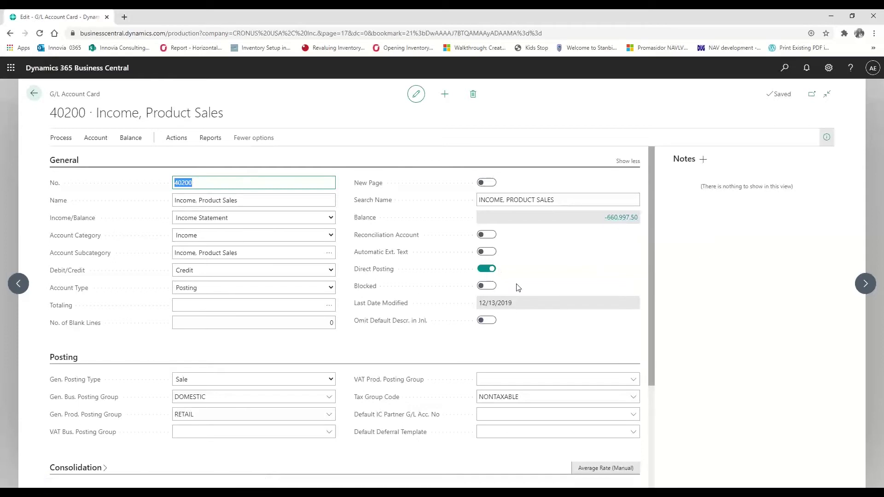
pyautogui.scroll(-2, 517, 284)
pyautogui.scroll(-1, 517, 285)
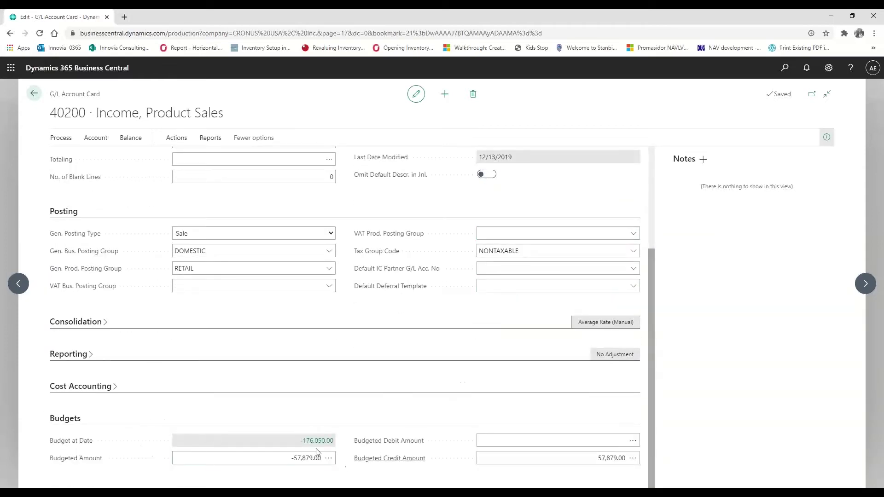
pyautogui.click(297, 462)
pyautogui.scroll(3, 378, 402)
pyautogui.scroll(-3, 377, 402)
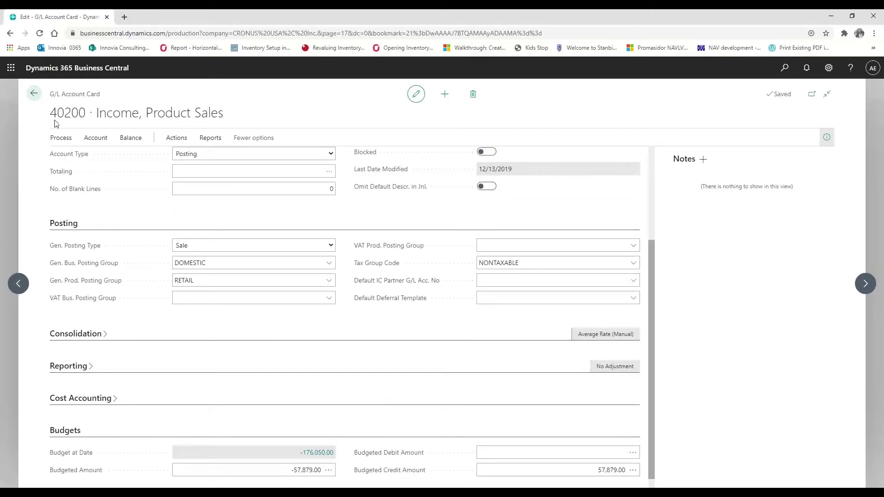
pyautogui.click(35, 95)
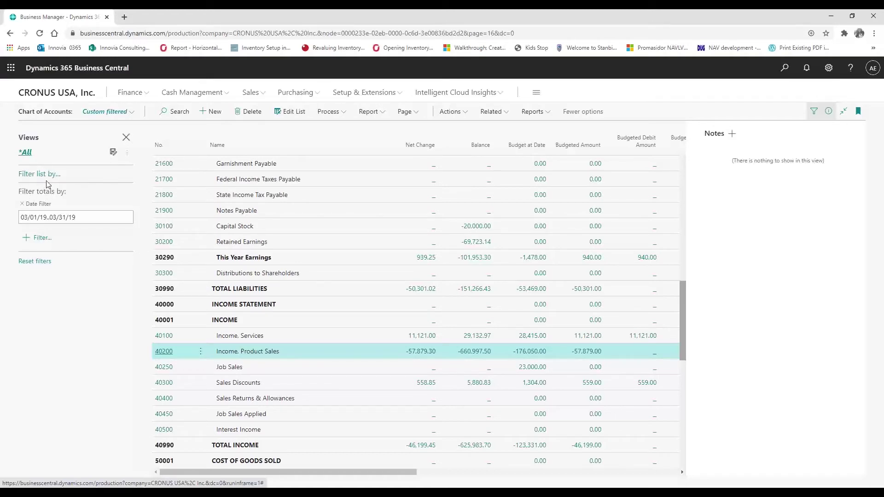
# Step: Set the Chart of Accounts' Date Filter for totals to 01/01/20..03/20/20
pyautogui.click(97, 220)
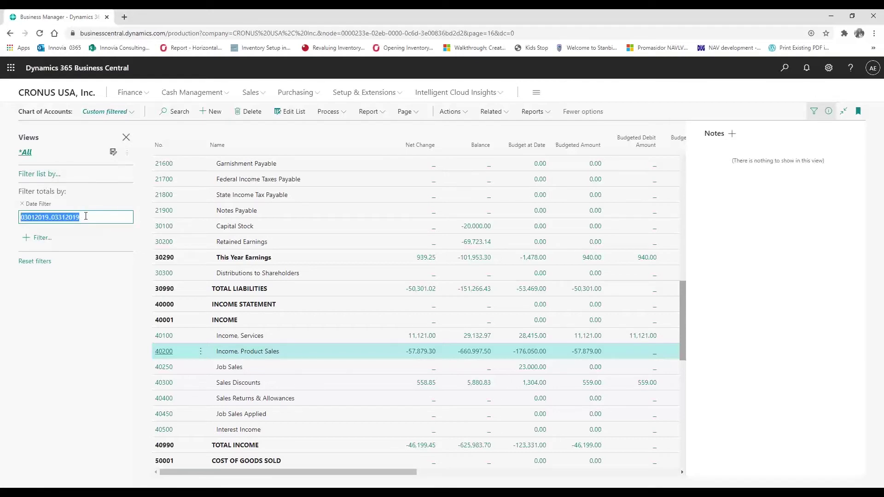
pyautogui.write('010120..03')
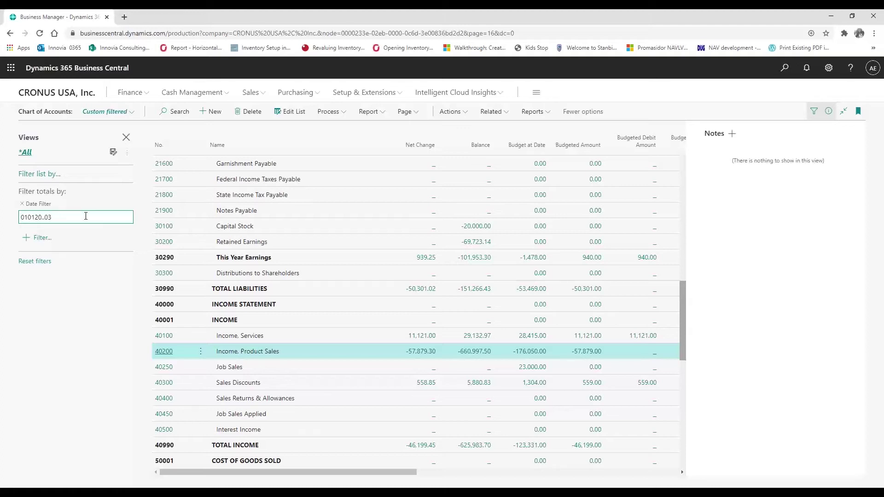
pyautogui.write('2020')
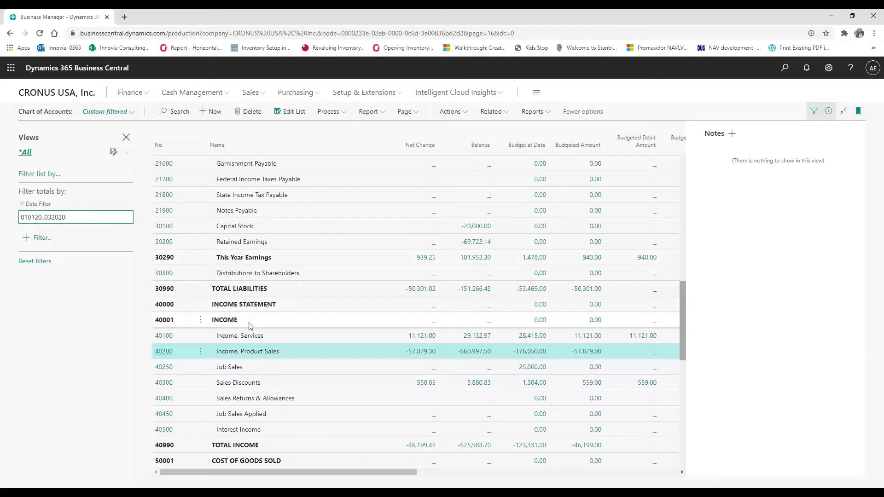
pyautogui.click(274, 239)
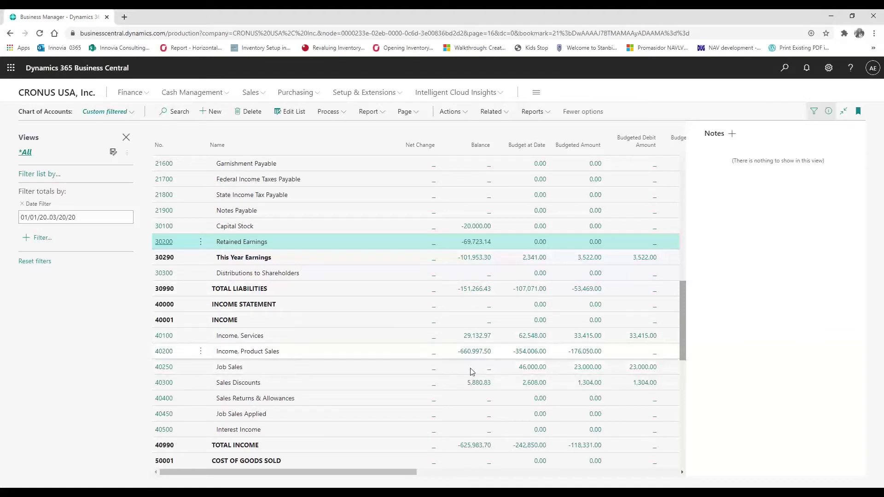
# Step: Review the budget entries behind account 40200's Budgeted Amount, and look over the remaining budget columns in the Chart of Accounts
pyautogui.click(591, 354)
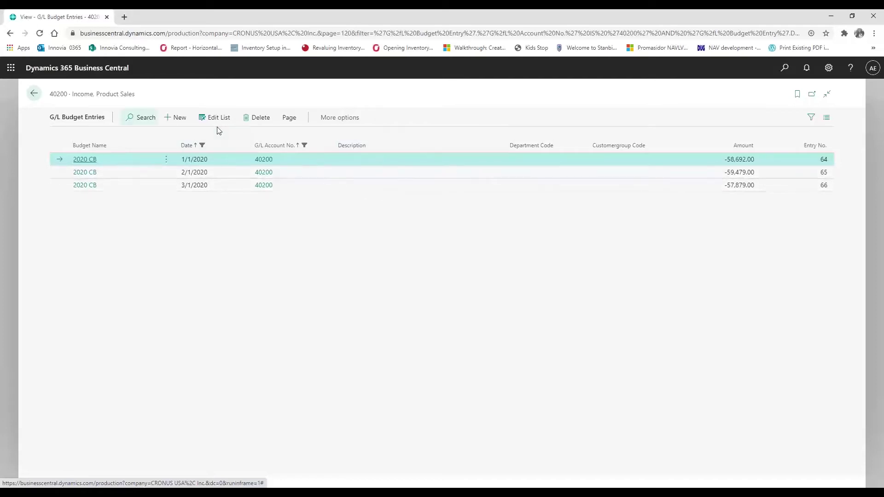
pyautogui.click(33, 98)
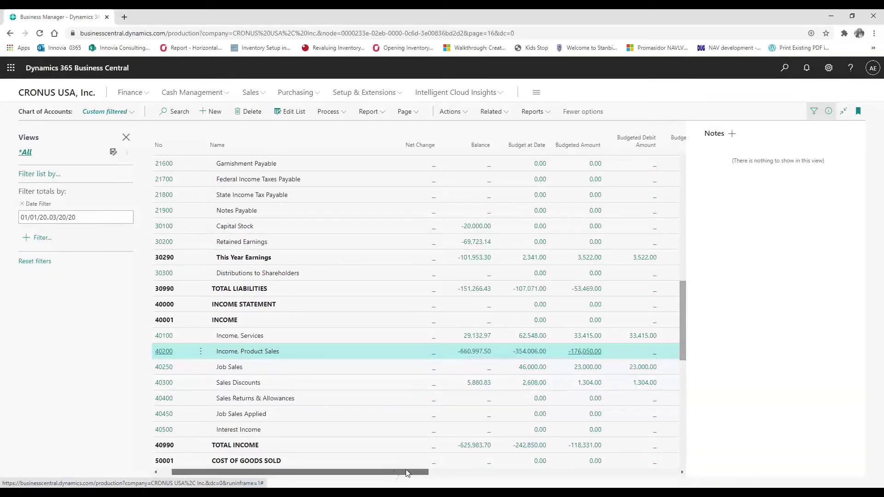
pyautogui.moveTo(395, 474); pyautogui.dragTo(449, 474)
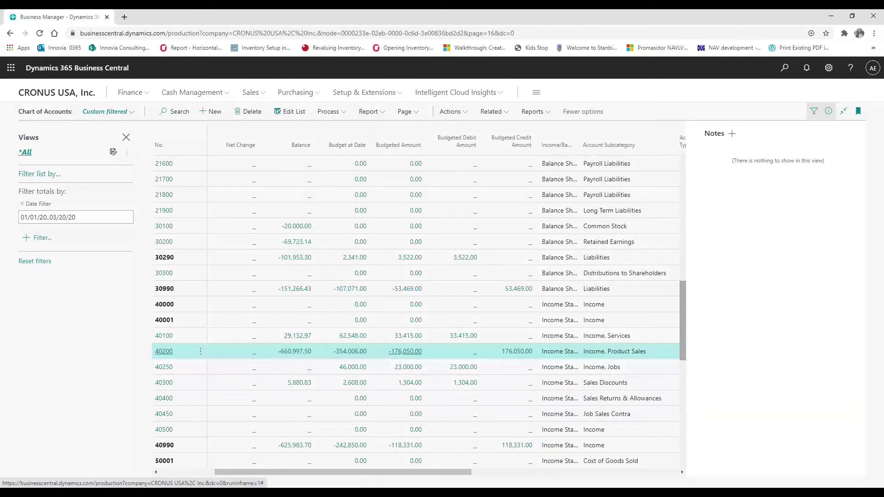
pyautogui.click(164, 352)
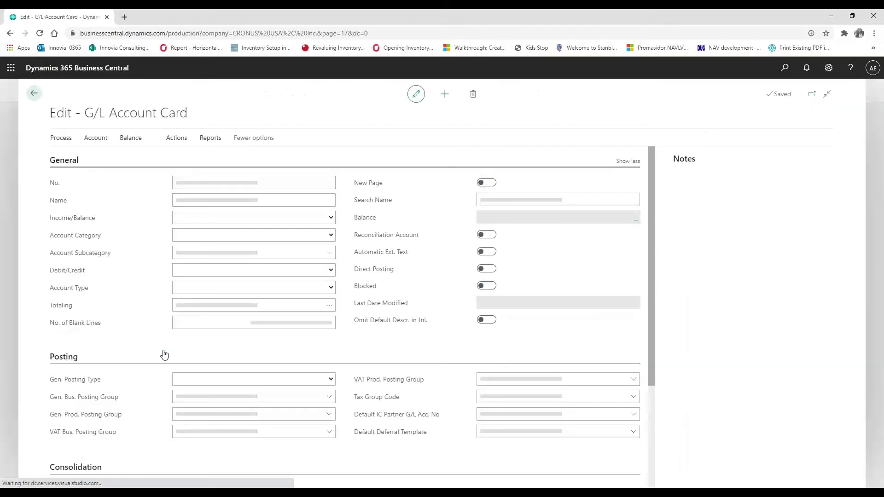
pyautogui.click(34, 98)
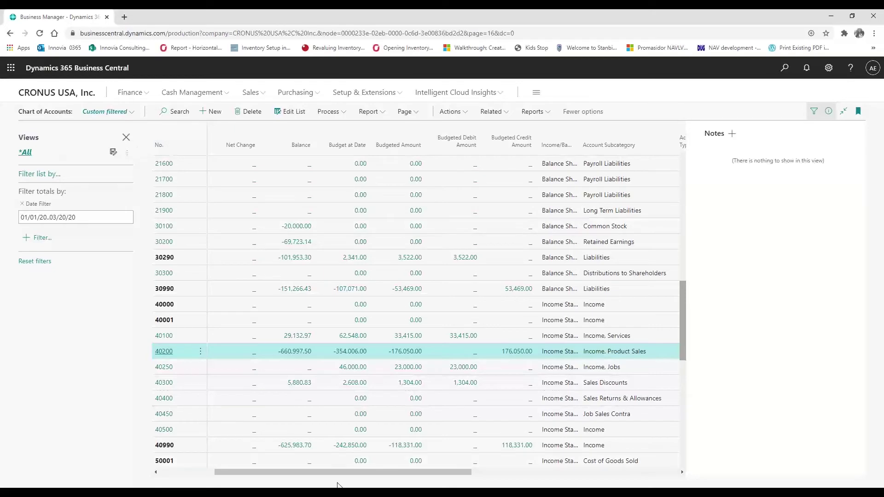
pyautogui.moveTo(335, 473); pyautogui.dragTo(259, 480)
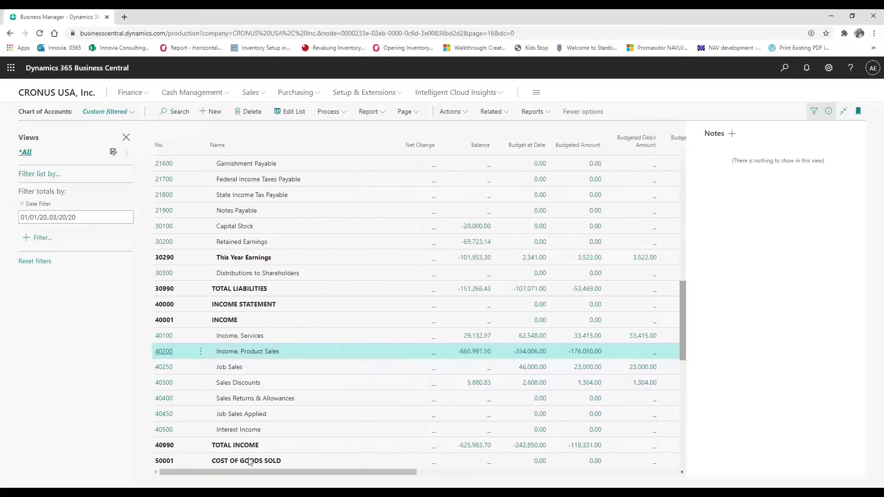
pyautogui.scroll(1, 402, 348)
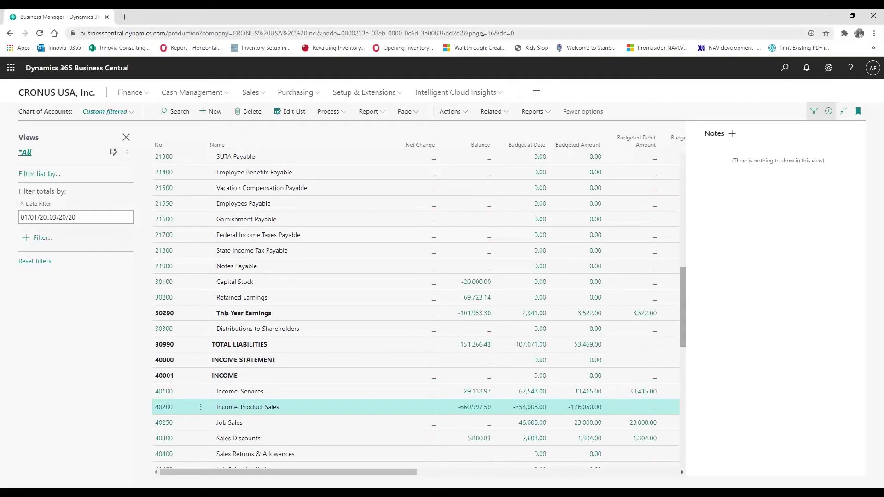
# Step: Search for the G/L Budgets list and open the 2020 CB budget from it
pyautogui.click(787, 69)
pyautogui.write('budg')
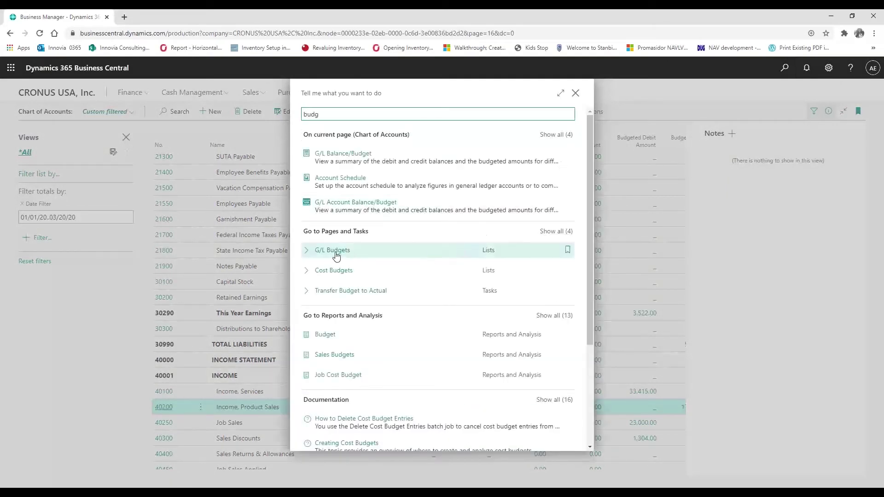
pyautogui.click(336, 252)
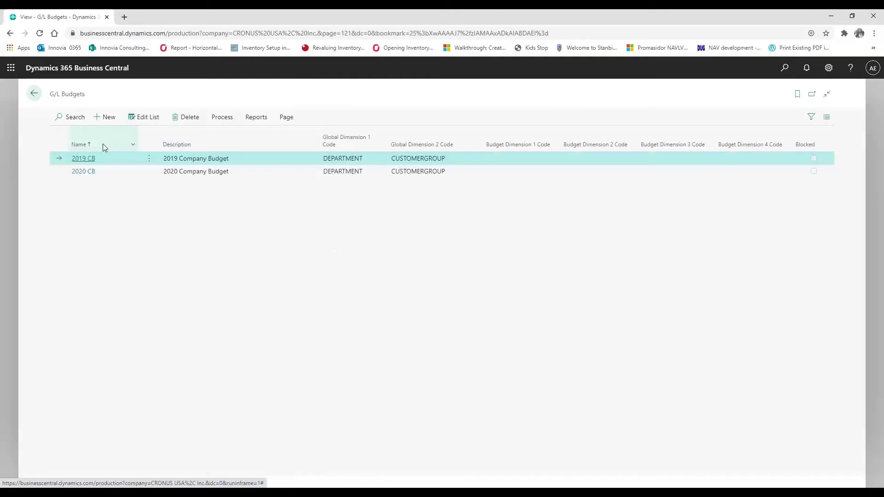
pyautogui.click(80, 173)
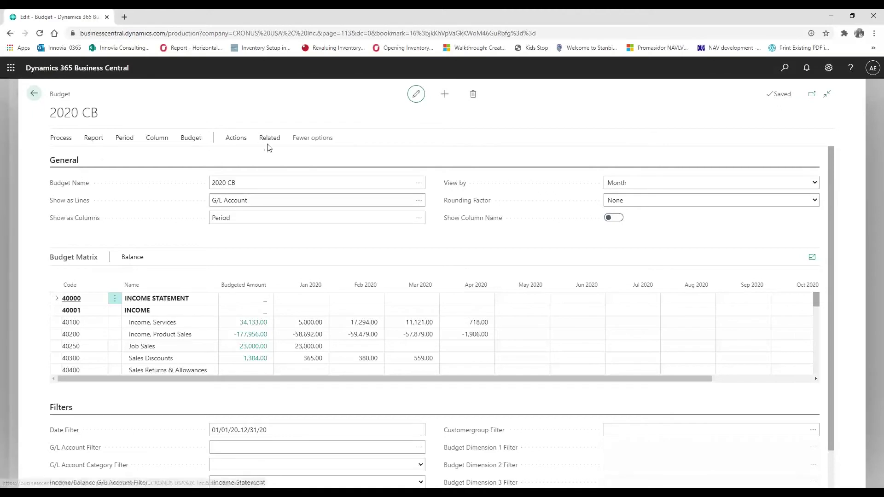
# Step: Start the Trial Balance/Budget report from the budget and set its Date Filter to 01/01/20..12/31/20
pyautogui.click(94, 138)
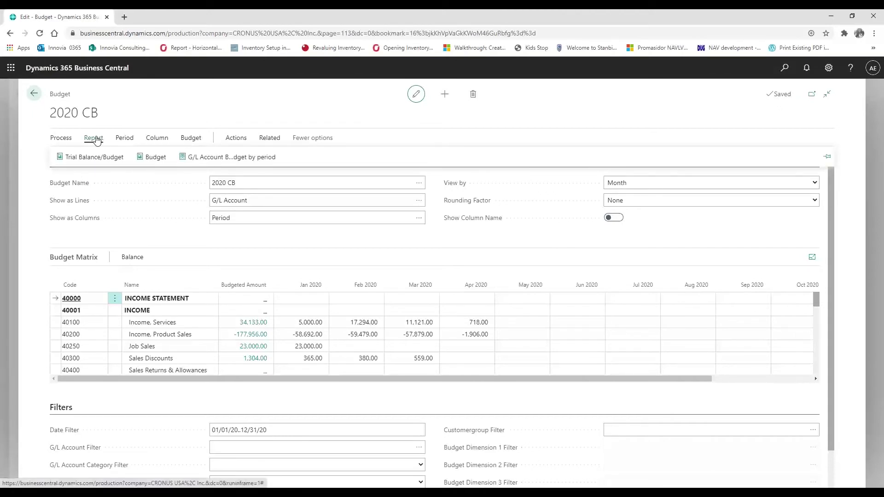
pyautogui.click(101, 161)
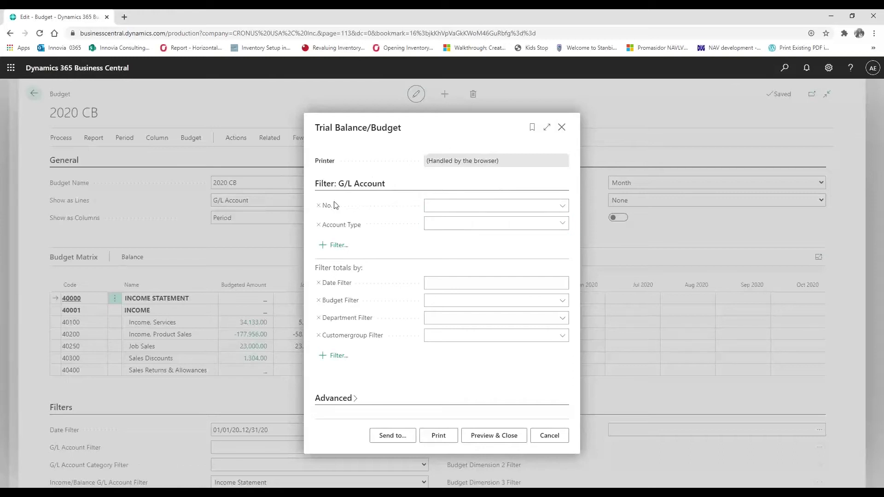
pyautogui.click(432, 225)
pyautogui.click(563, 223)
pyautogui.click(568, 224)
pyautogui.click(458, 284)
pyautogui.write('0101')
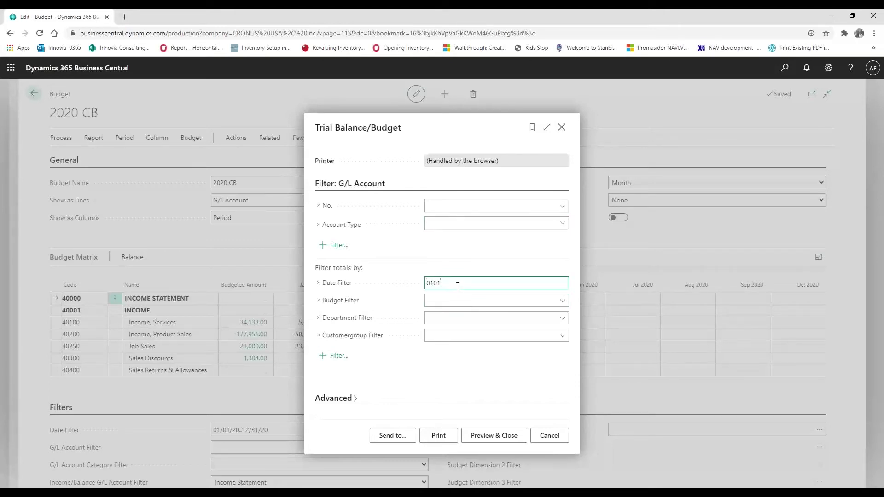
pyautogui.write('20..123120')
# Step: Set the report's Budget Filter to 2020 CB and preview the report
pyautogui.click(562, 302)
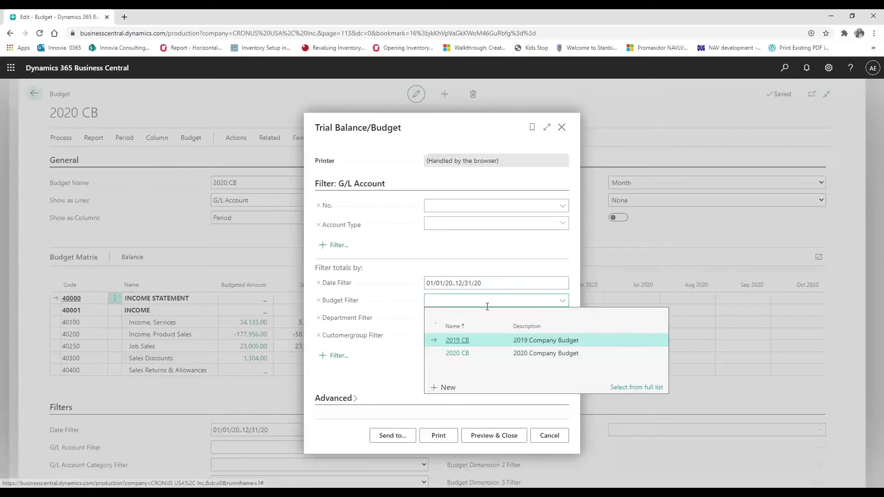
pyautogui.rightClick(459, 357)
pyautogui.press('Escape')
pyautogui.rightClick(457, 357)
pyautogui.press('Escape')
pyautogui.click(455, 358)
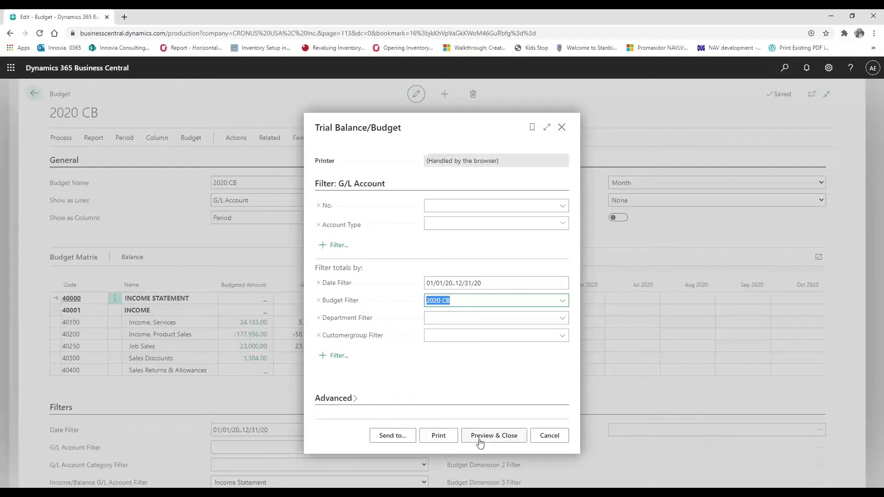
pyautogui.click(500, 437)
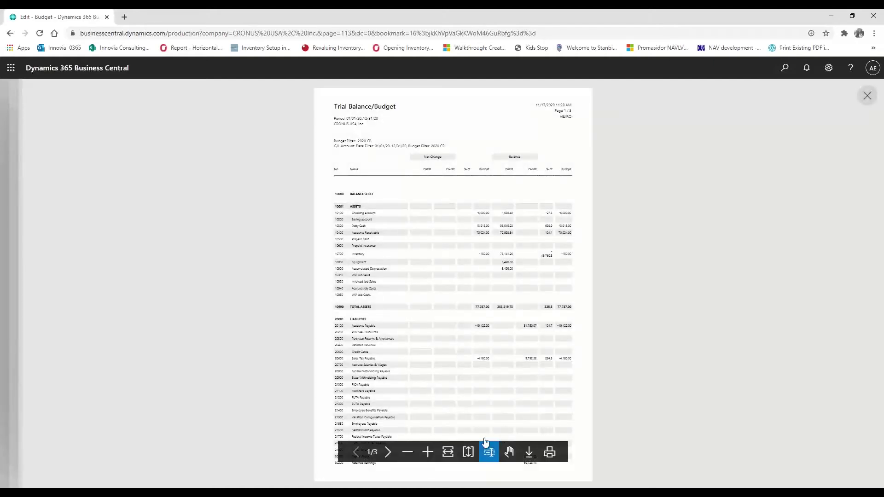
# Step: Enlarge the Trial Balance/Budget preview, review the budget and balance figures through its pages, and close it
pyautogui.click(429, 458)
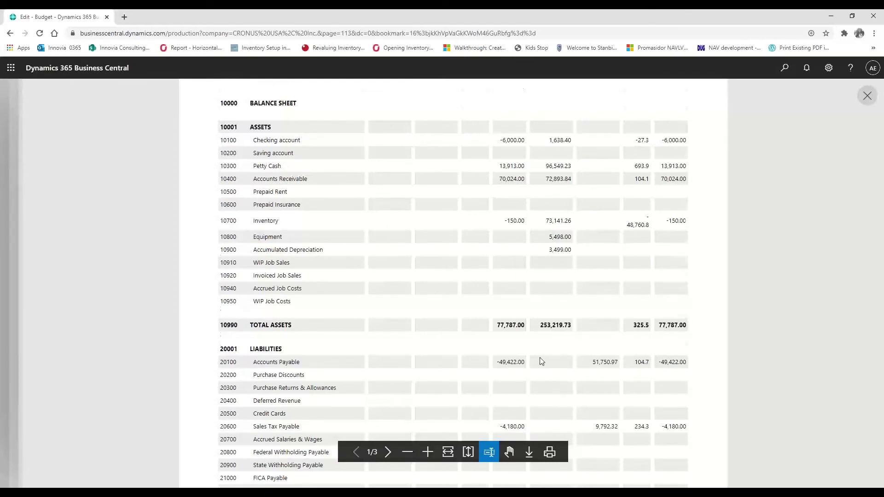
pyautogui.scroll(-8, 540, 359)
pyautogui.scroll(-7, 541, 361)
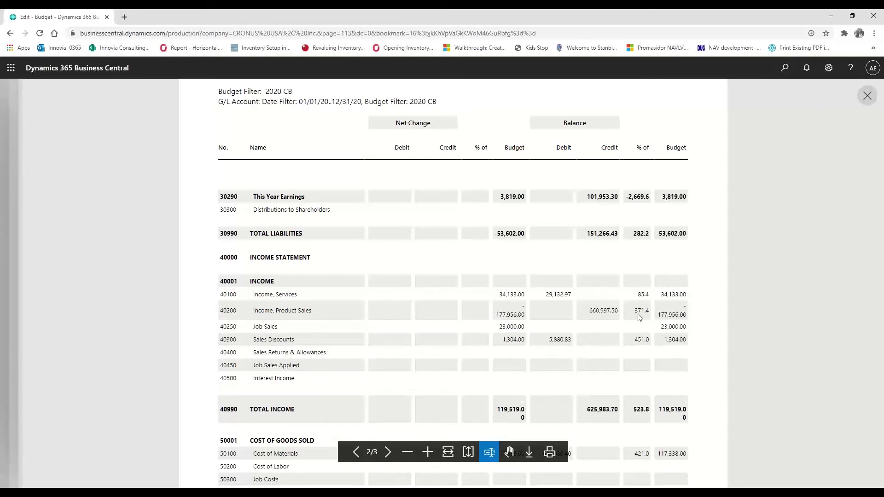
pyautogui.scroll(-4, 640, 317)
pyautogui.scroll(15, 640, 307)
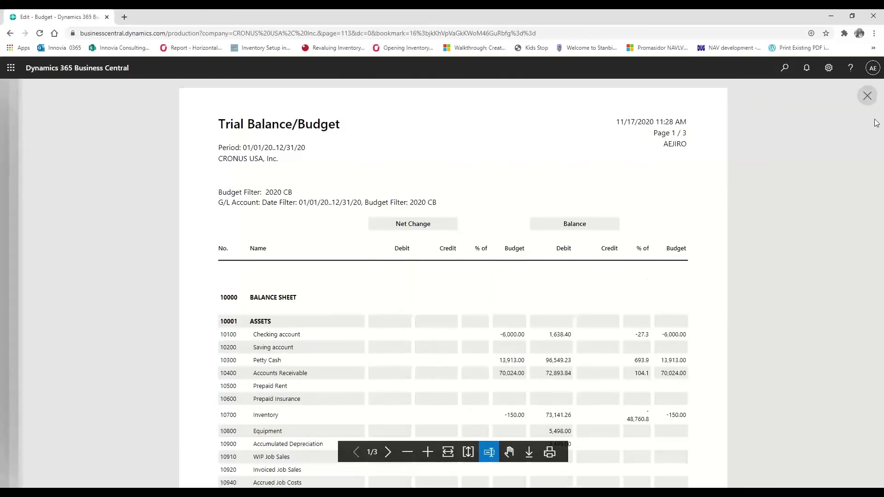
pyautogui.click(868, 97)
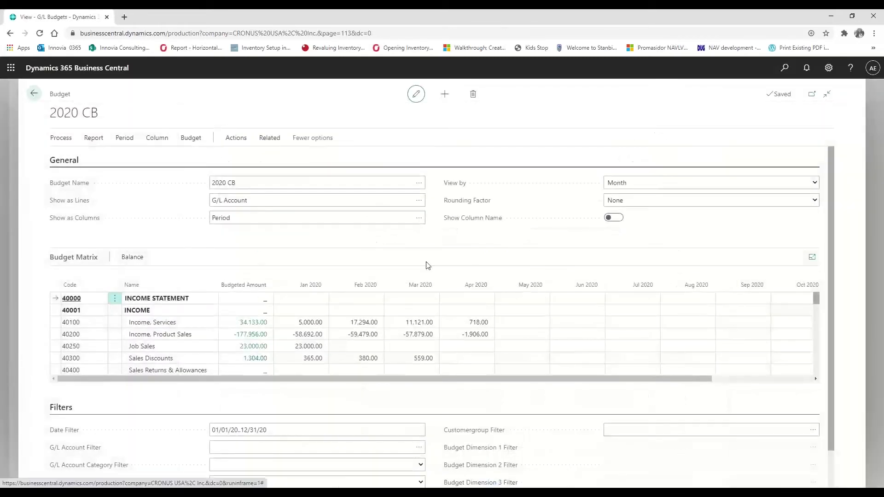
# Step: Open the G/L Account Balance Budget by period page from the 2020 CB budget
pyautogui.click(194, 142)
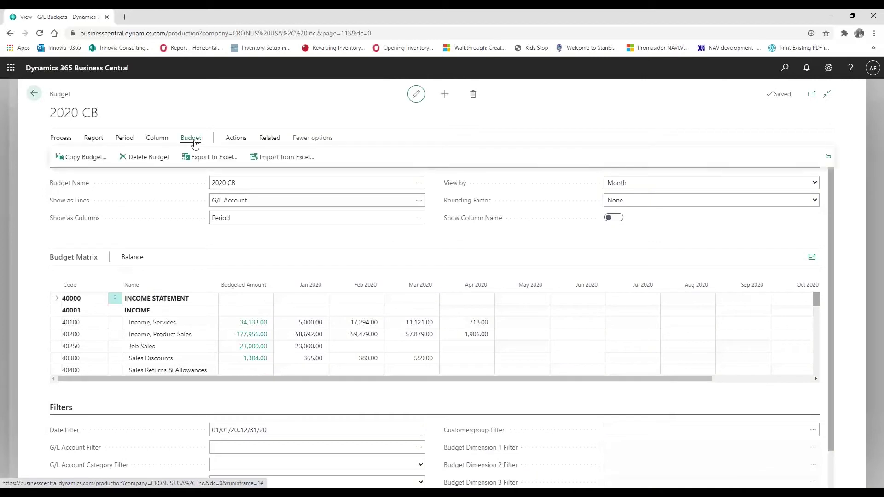
pyautogui.click(271, 140)
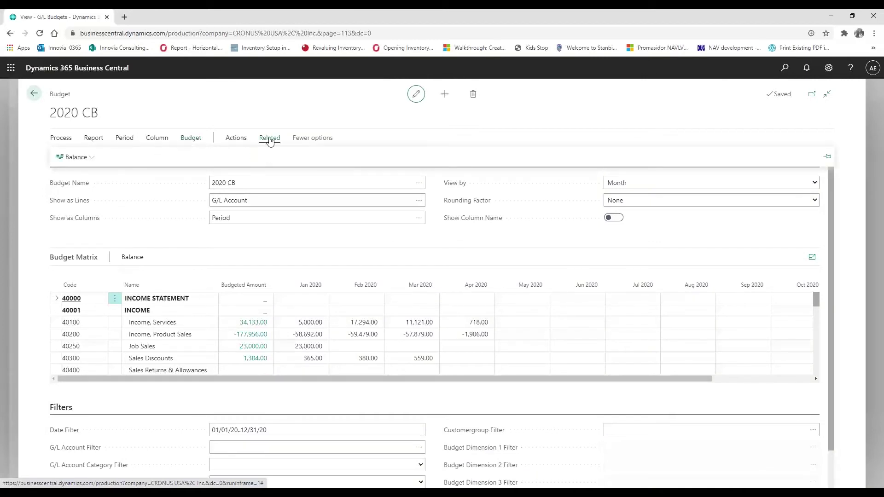
pyautogui.click(68, 158)
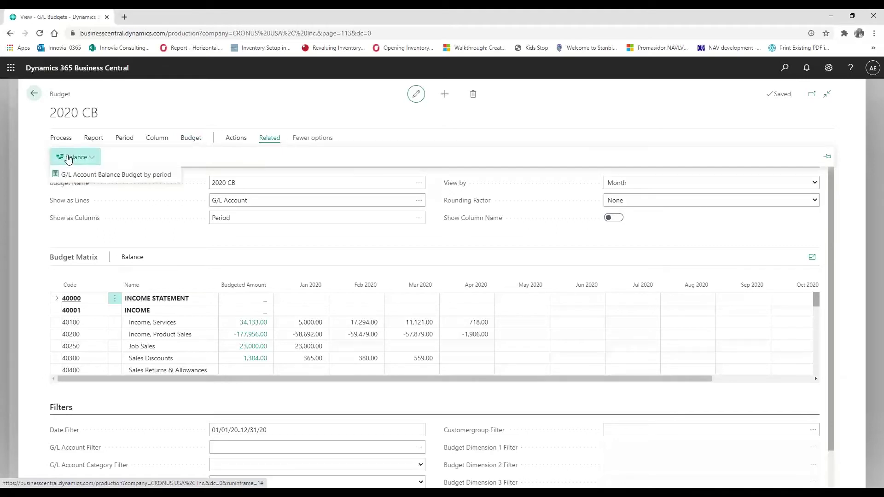
pyautogui.click(85, 175)
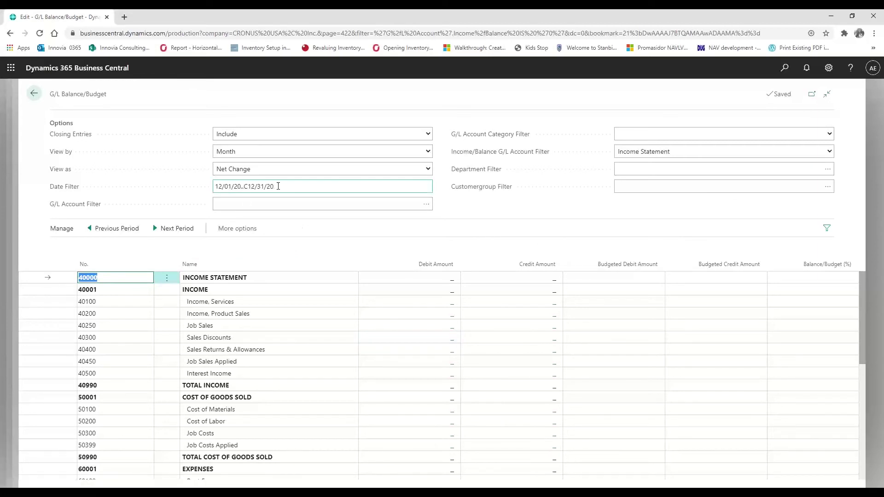
# Step: Set the Date Filter of the G/L Balance/Budget page to 12/01/19..C12/31/19 and return to the 2020 CB budget
pyautogui.click(227, 190)
pyautogui.click(241, 187)
pyautogui.press('BackSpace')
pyautogui.write('9')
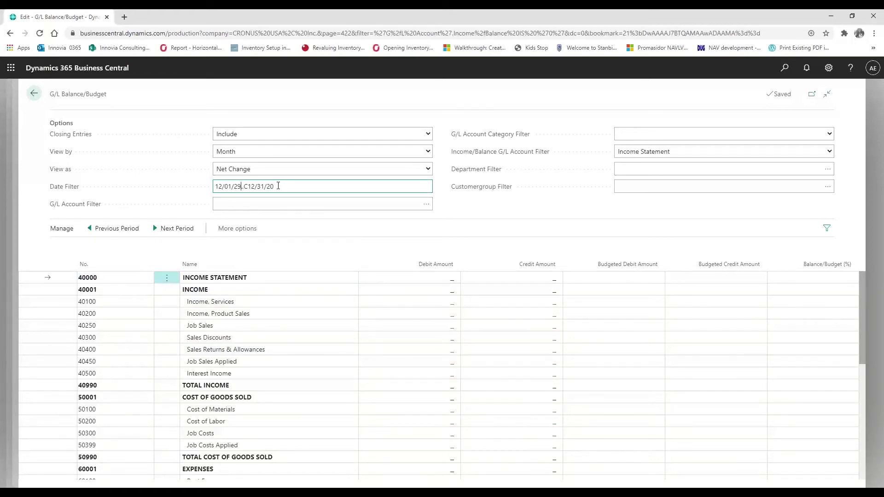
pyautogui.press('BackSpace')
pyautogui.press('BackSpace')
pyautogui.write('19')
pyautogui.press('BackSpace')
pyautogui.write('19')
pyautogui.click(309, 170)
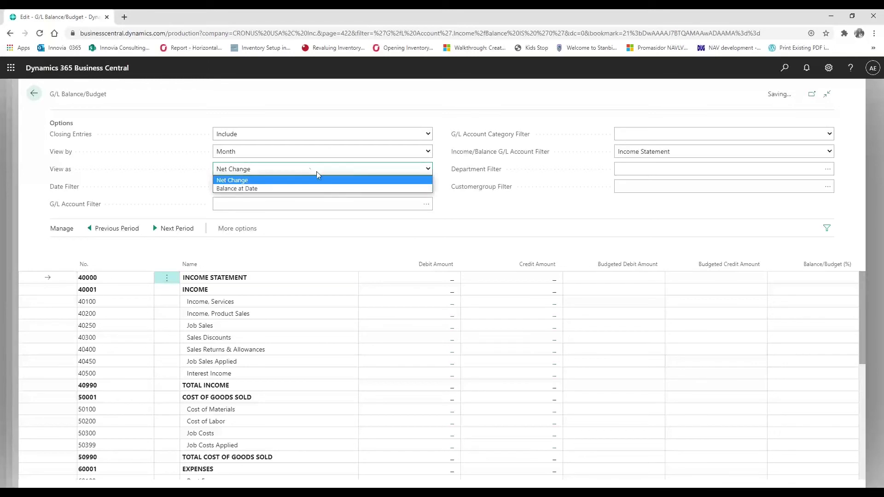
pyautogui.click(307, 136)
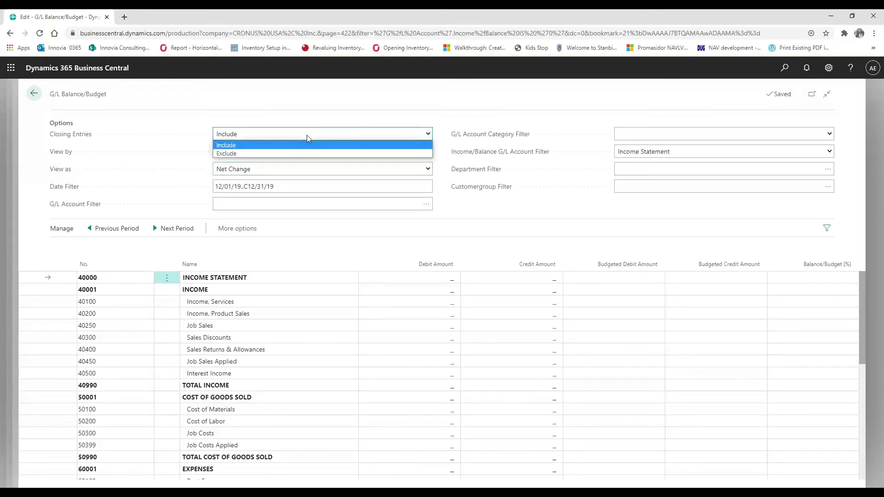
pyautogui.click(34, 94)
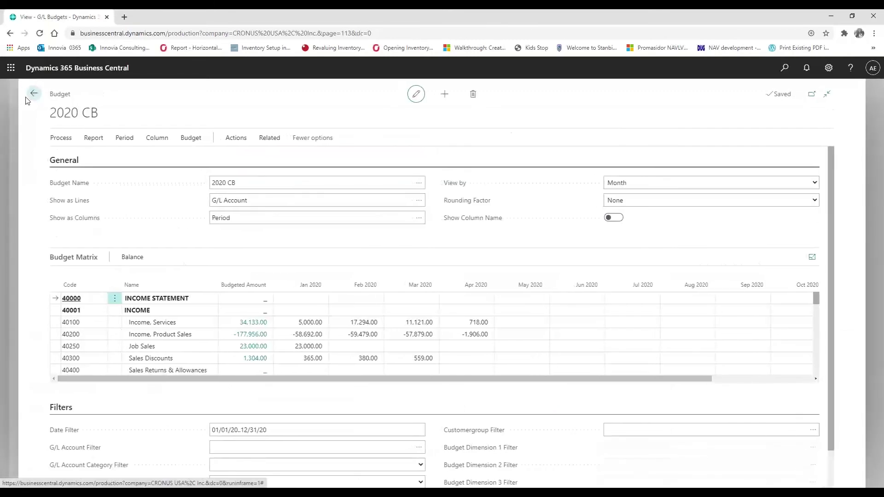
# Step: Open the 2019 CB budget from the G/L Budgets list and set its Date Filter to 01/01/19..12/31/19
pyautogui.click(35, 94)
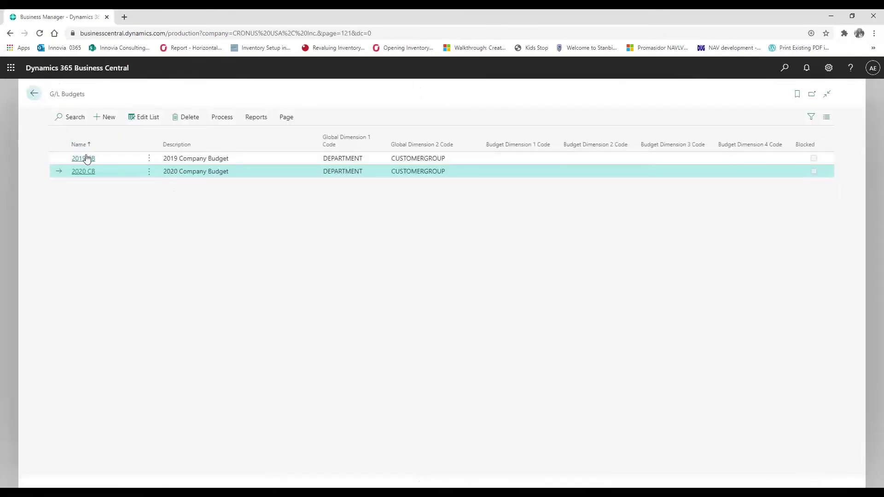
pyautogui.click(87, 158)
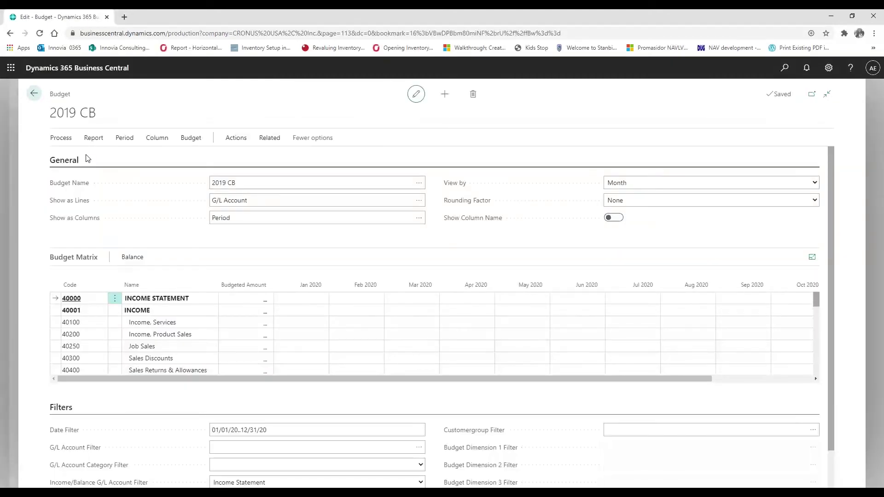
pyautogui.click(237, 426)
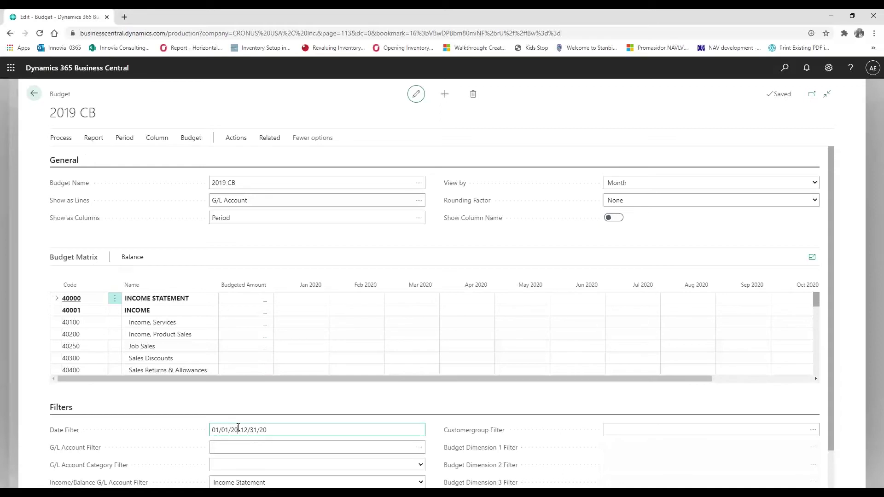
pyautogui.press('BackSpace')
pyautogui.press('BackSpace')
pyautogui.write('19')
pyautogui.press('BackSpace')
pyautogui.press('BackSpace')
pyautogui.write('19')
pyautogui.click(279, 449)
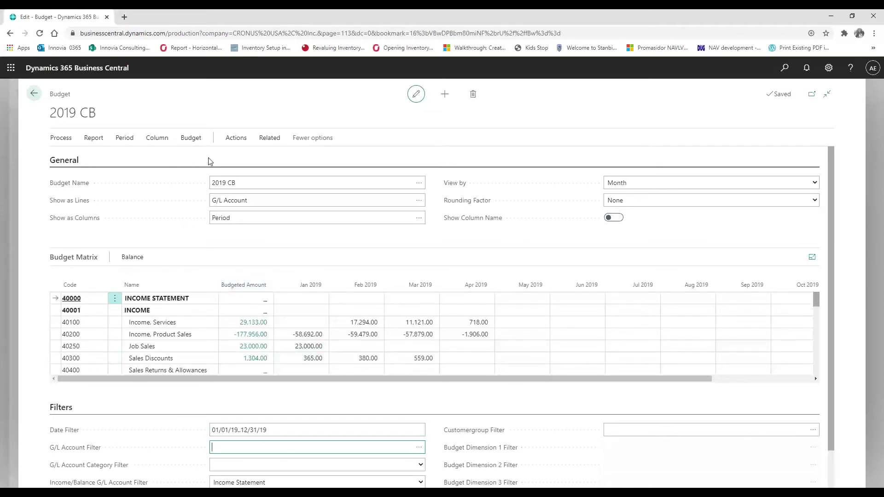
# Step: Open the G/L Account Balance Budget by period page for 2019 CB and check the ledger entries behind the Income, Services debit amount
pyautogui.click(197, 143)
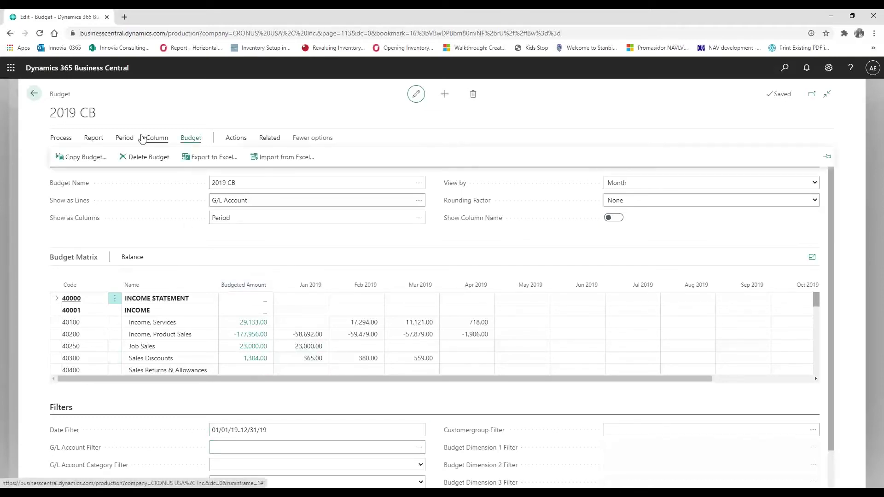
pyautogui.click(270, 138)
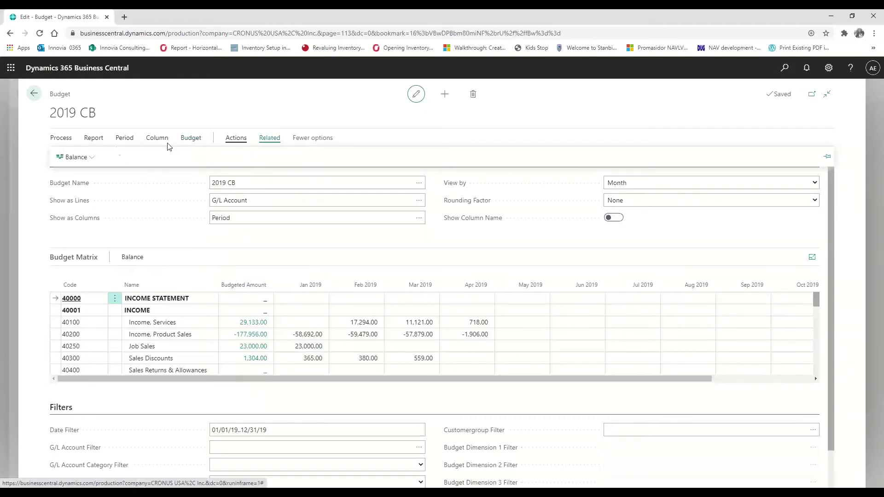
pyautogui.click(75, 157)
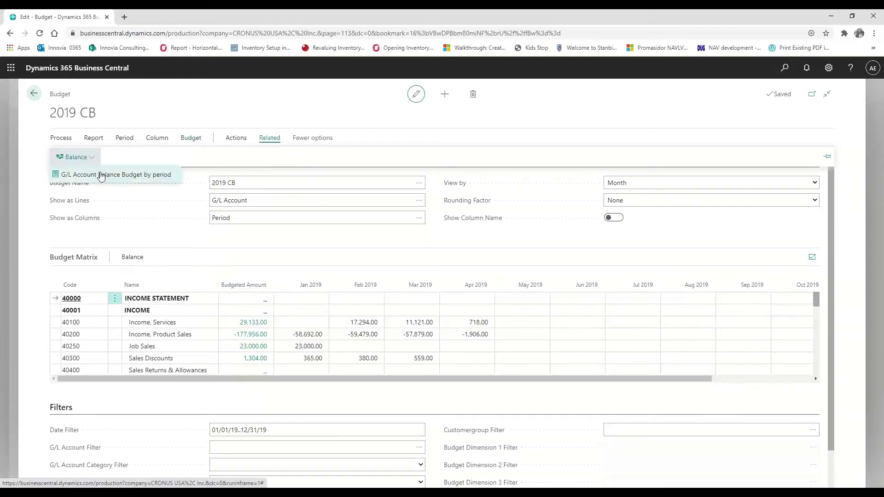
pyautogui.click(100, 175)
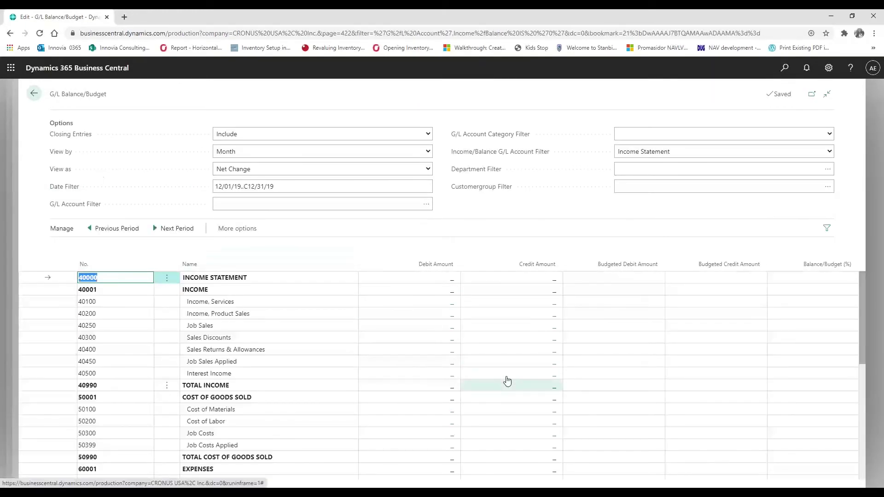
pyautogui.click(425, 301)
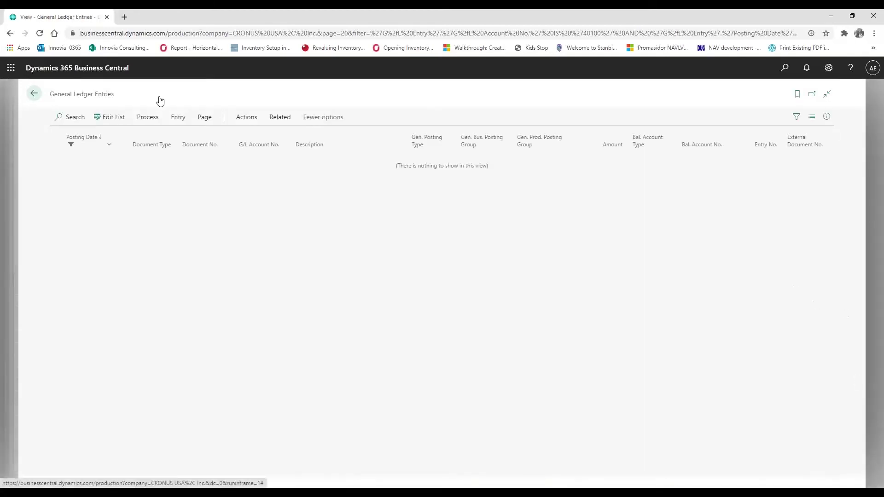
pyautogui.click(35, 95)
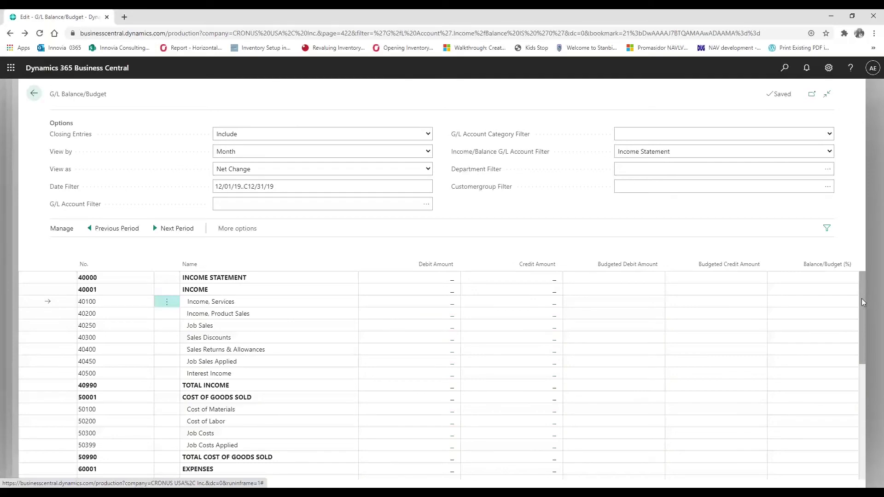
# Step: Set the G/L Balance/Budget page to view amounts as Balance at Date
pyautogui.scroll(-5, 864, 294)
pyautogui.scroll(3, 865, 283)
pyautogui.scroll(3, 865, 283)
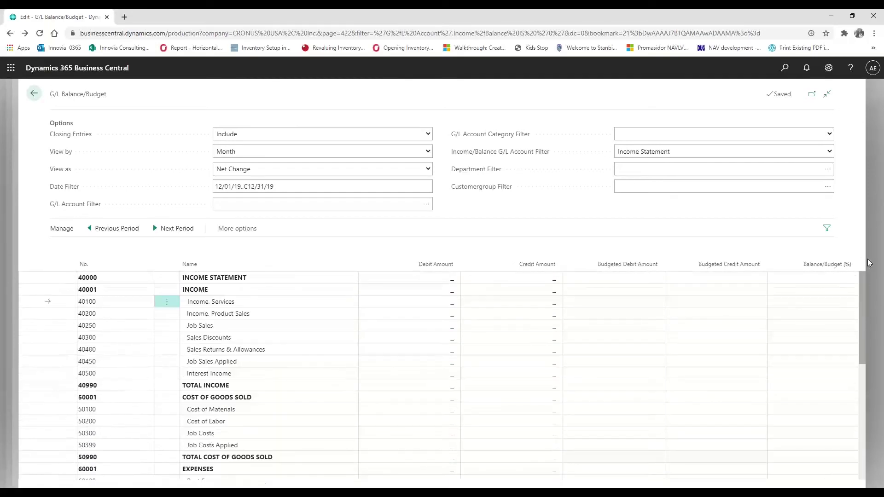
pyautogui.click(428, 169)
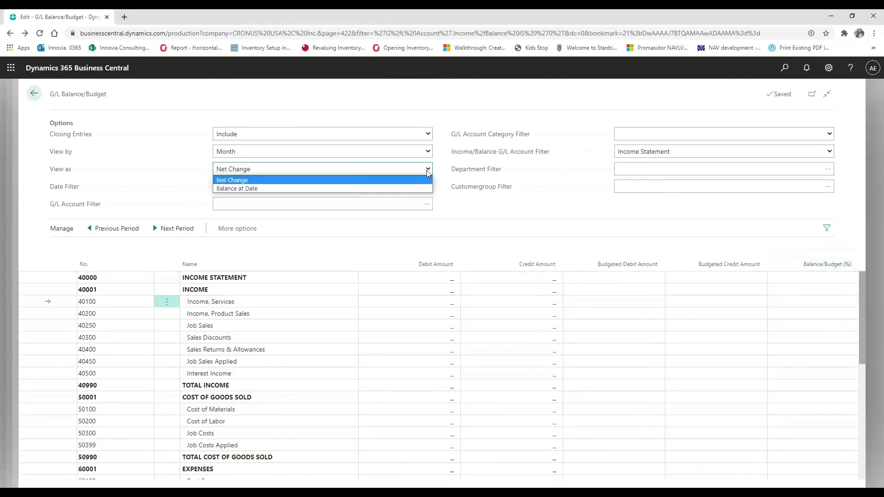
pyautogui.click(300, 190)
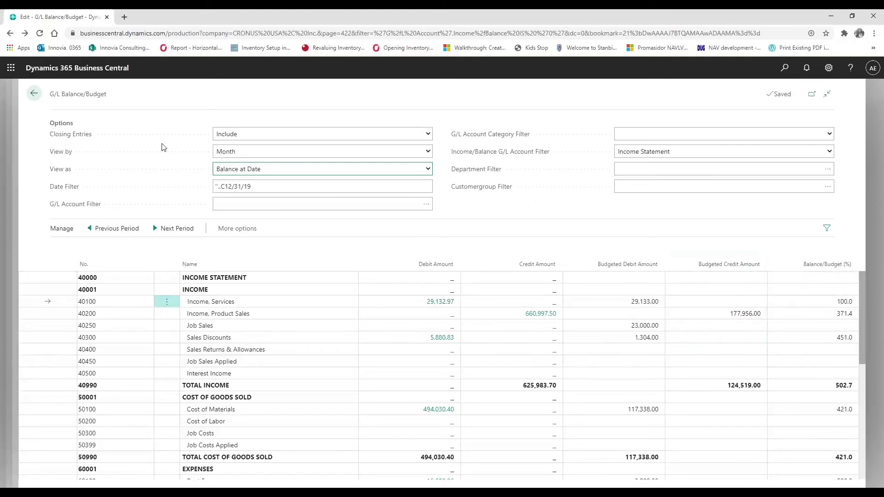
# Step: Return to the G/L Budgets list, open the 2020 CB budget and look at its budget copy, export and import actions
pyautogui.click(33, 101)
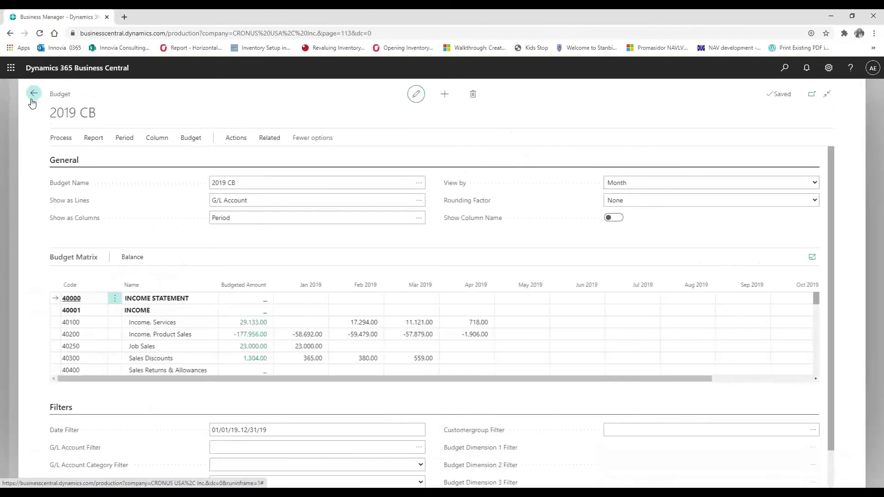
pyautogui.click(34, 94)
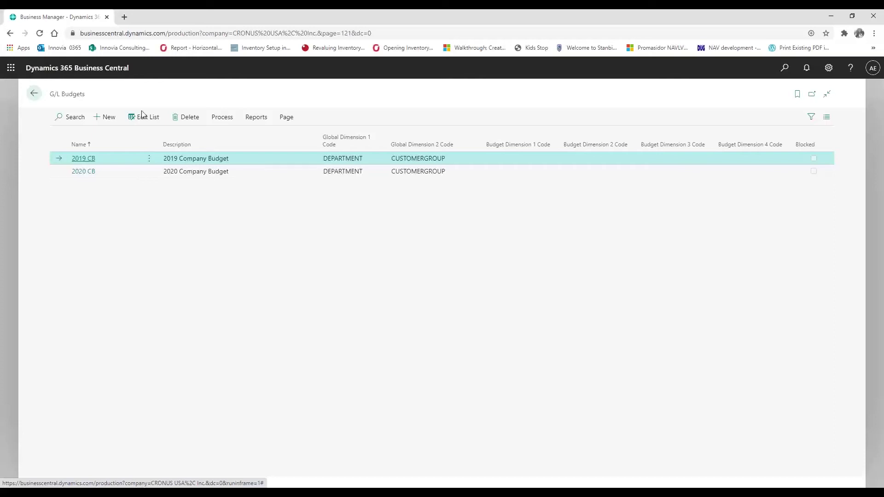
pyautogui.click(81, 173)
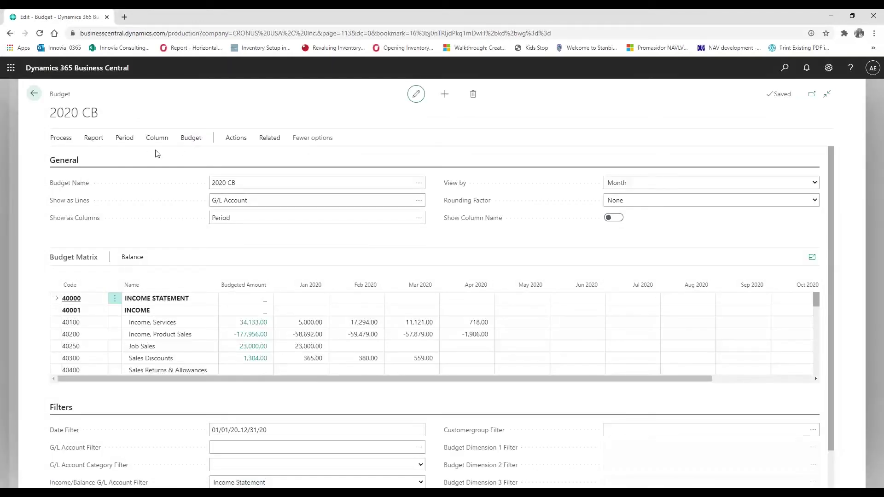
pyautogui.click(193, 139)
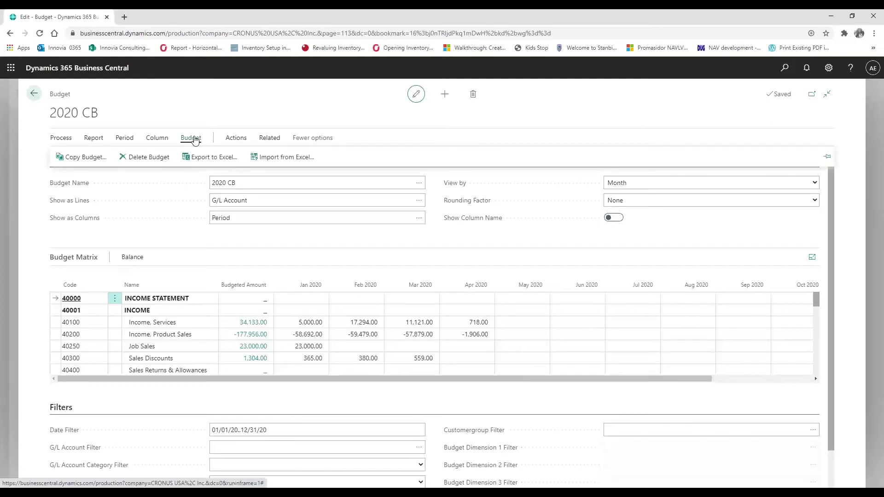
pyautogui.click(260, 201)
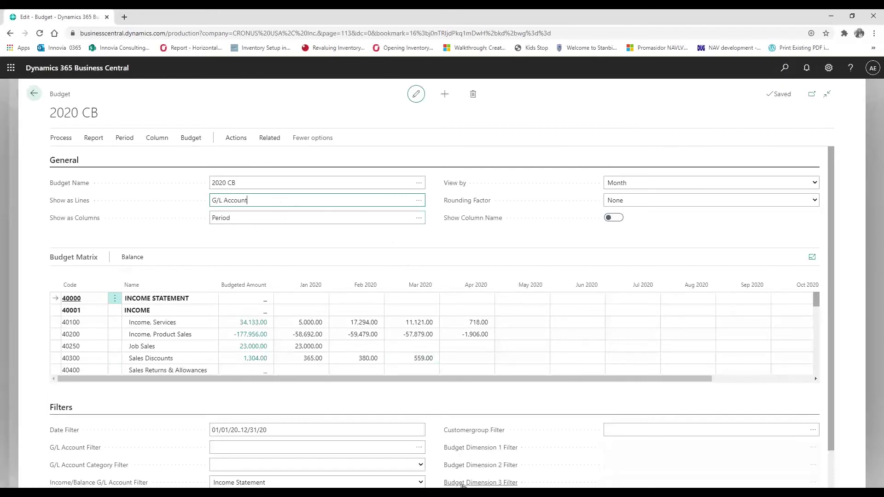
# Step: Switch to the budget presentation in PowerPoint, run the slide show from the Subtopics slide past the Any Questions? slide, and end it
pyautogui.moveTo(462, 493)
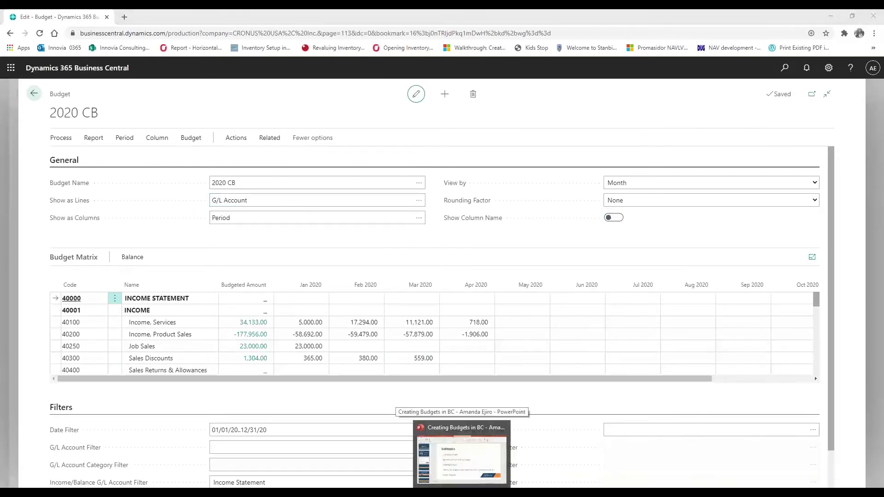
pyautogui.click(462, 456)
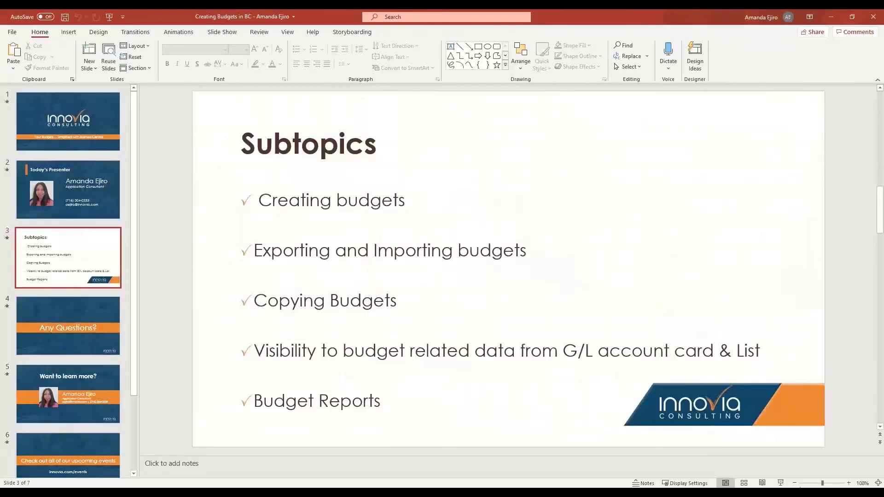
pyautogui.click(781, 483)
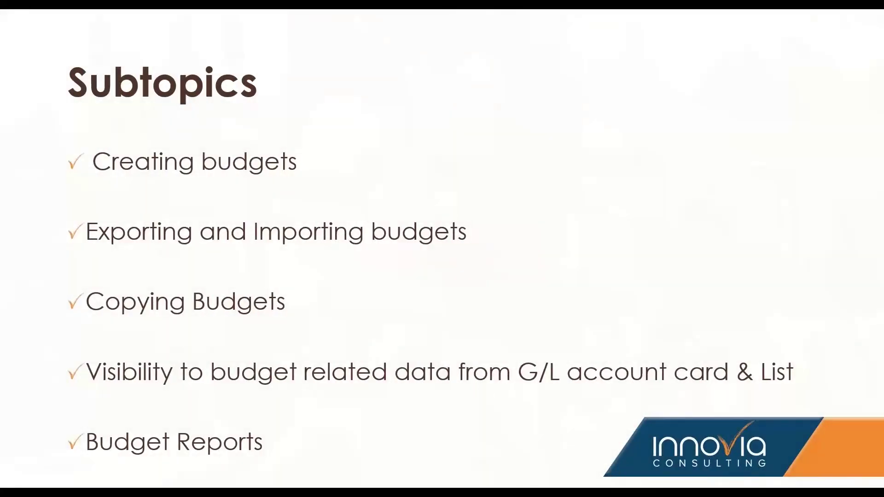
pyautogui.press('Right')
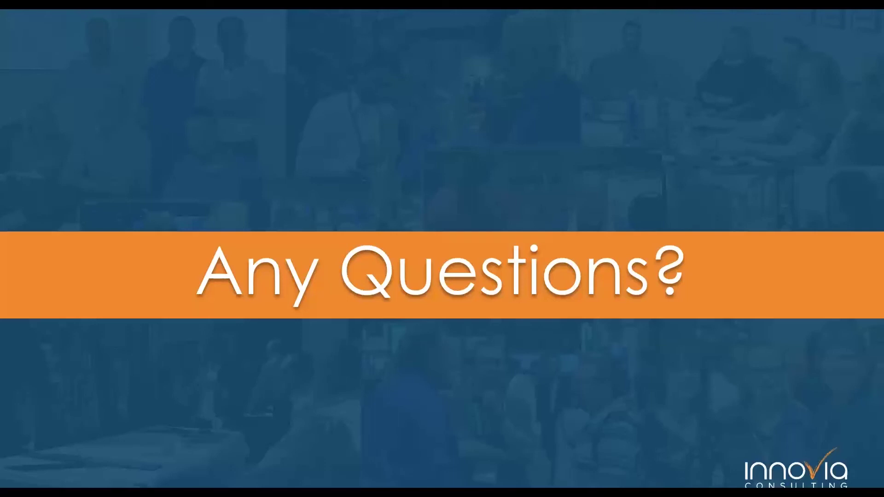
pyautogui.press('Right')
pyautogui.press('Escape')
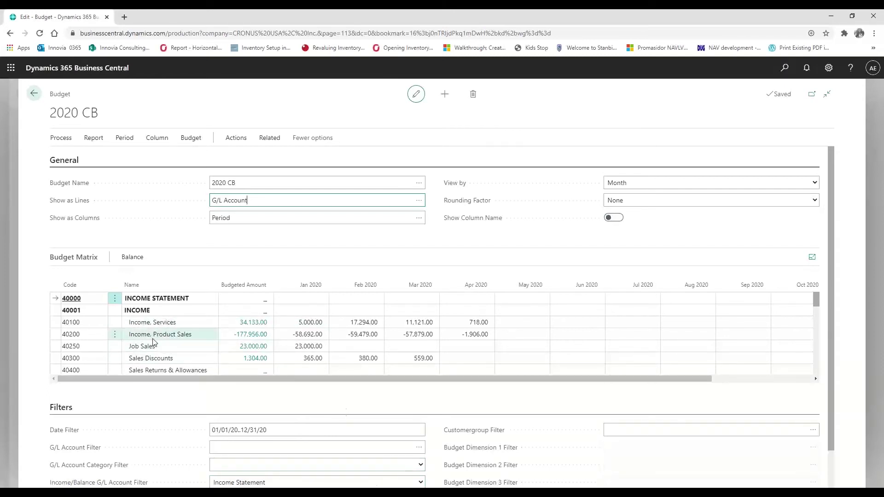
# Step: Close the 2020 CB budget and the G/L Budgets list, and review the income and cost accounts in the Chart of Accounts
pyautogui.click(31, 99)
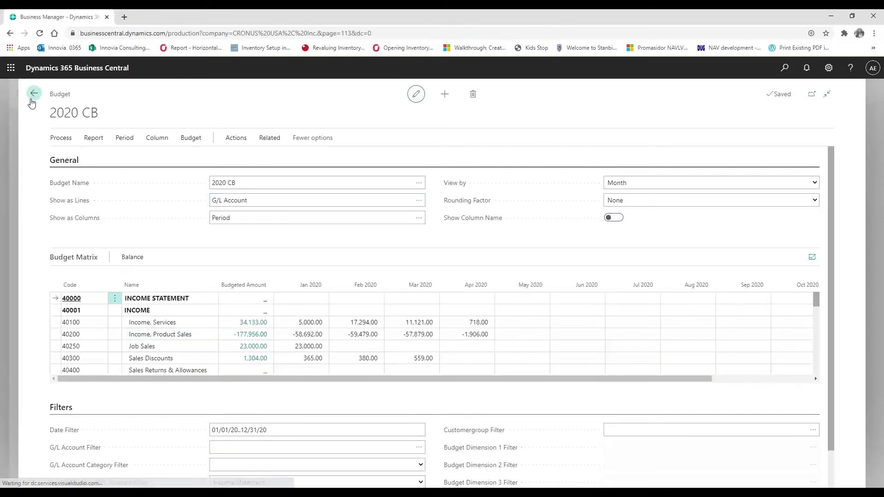
pyautogui.click(34, 95)
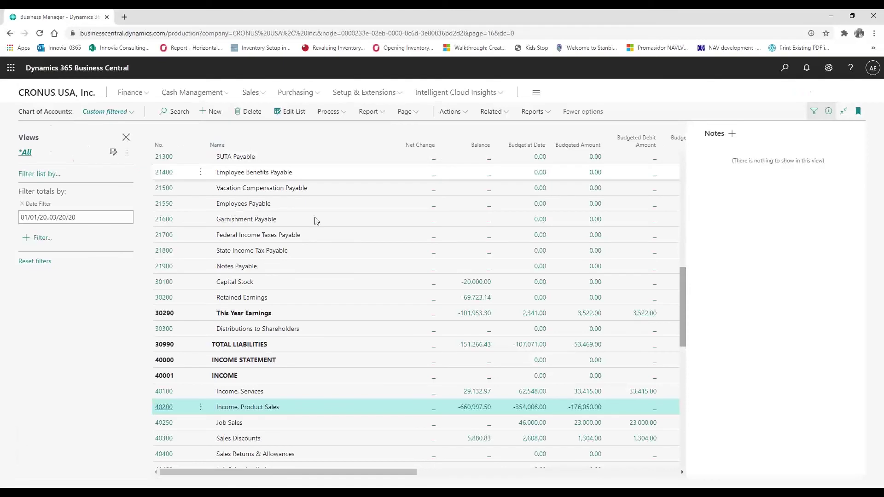
pyautogui.scroll(-2, 258, 366)
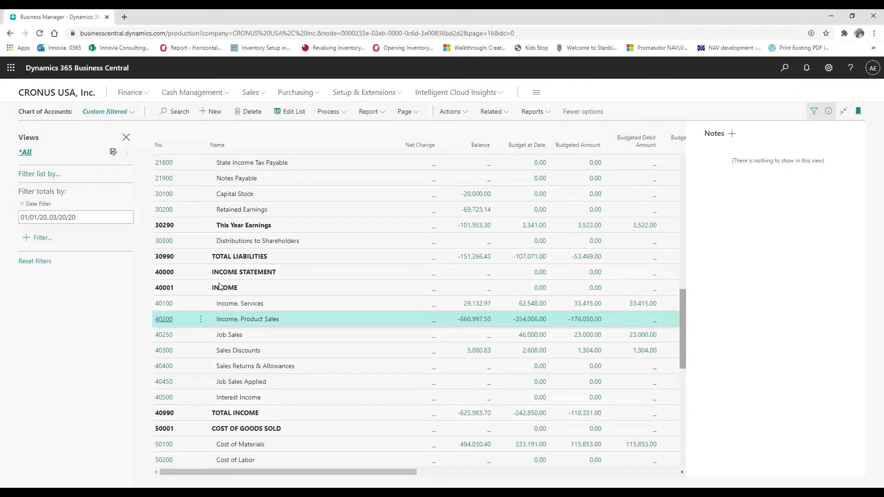
pyautogui.scroll(-2, 220, 361)
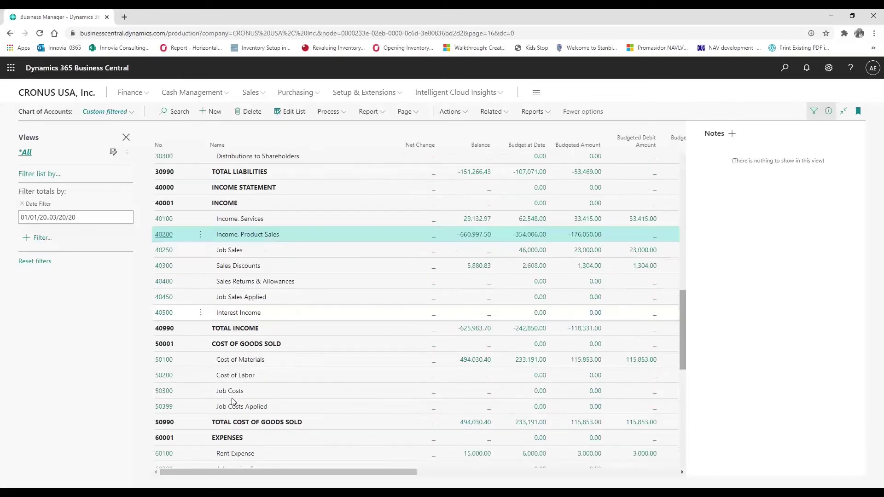
# Step: Review the balances and budgeted amounts of the expense accounts, from Rent Expense to Rounding, in the Chart of Accounts
pyautogui.scroll(-4, 222, 377)
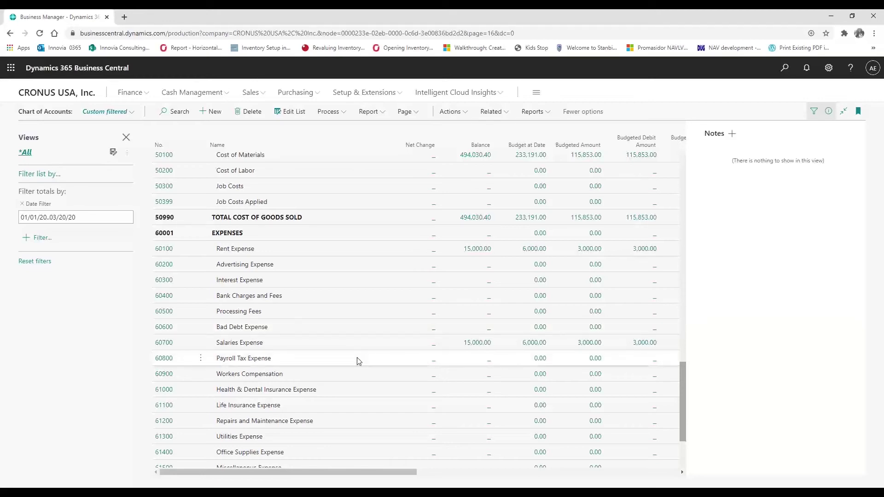
pyautogui.moveTo(462, 493)
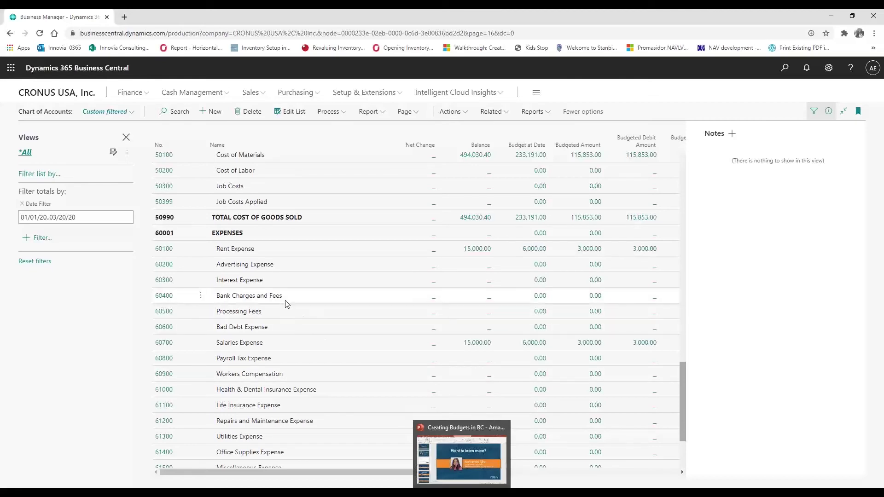
pyautogui.scroll(-1, 286, 304)
pyautogui.scroll(-1, 286, 304)
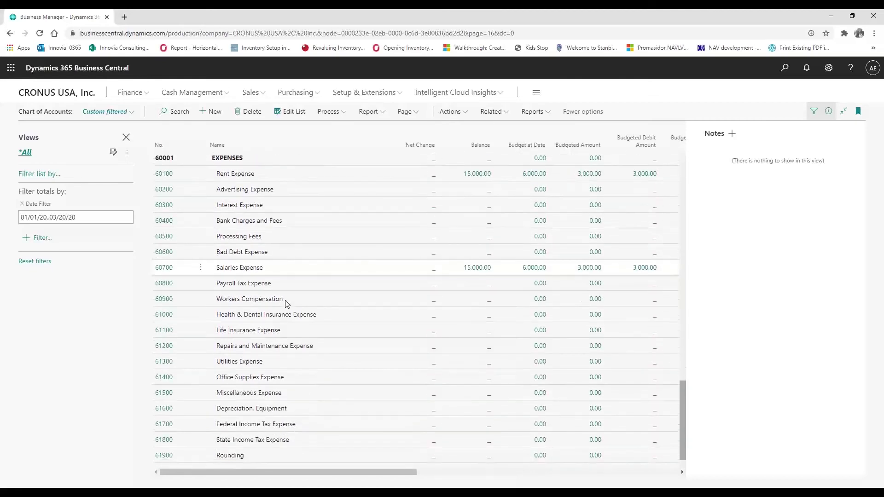
pyautogui.scroll(2, 286, 304)
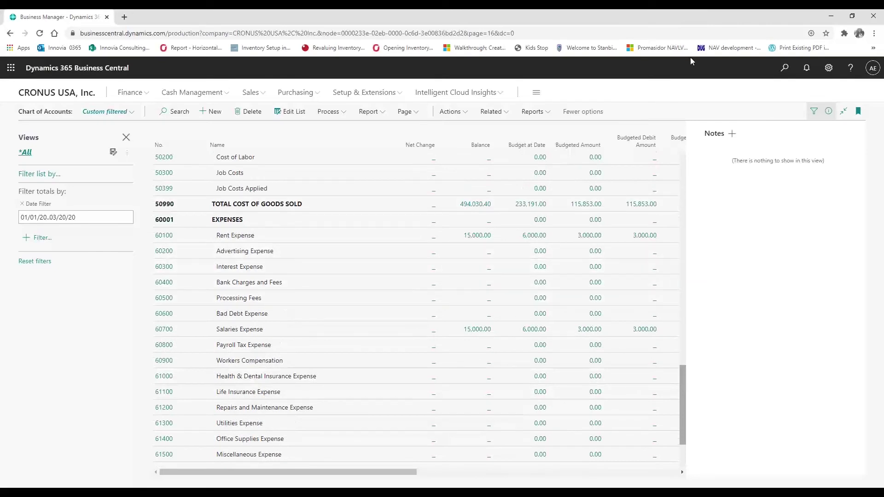
# Step: Search for the G/L Budgets list, open the 2020 CB budget and view its income lines through Total Income
pyautogui.click(786, 68)
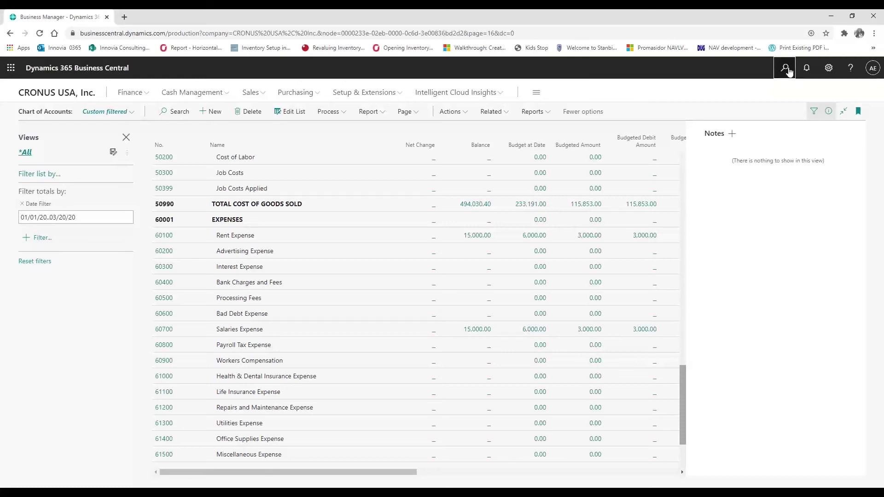
pyautogui.write('budge')
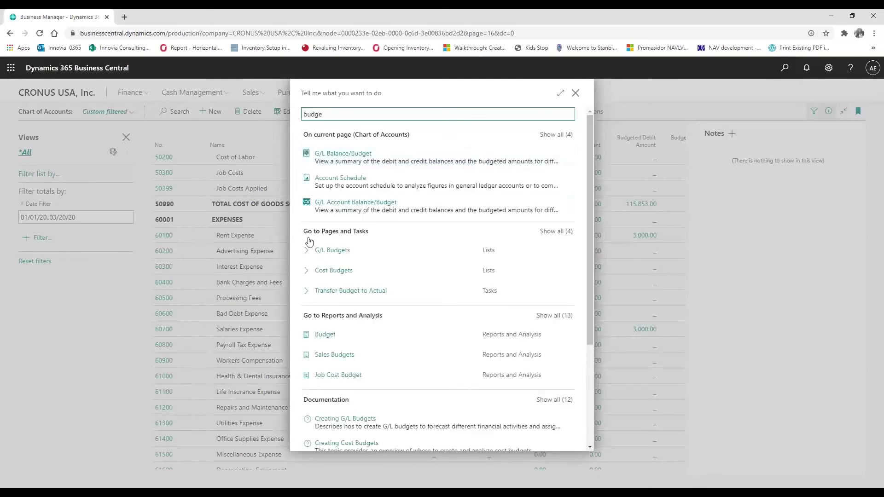
pyautogui.click(335, 254)
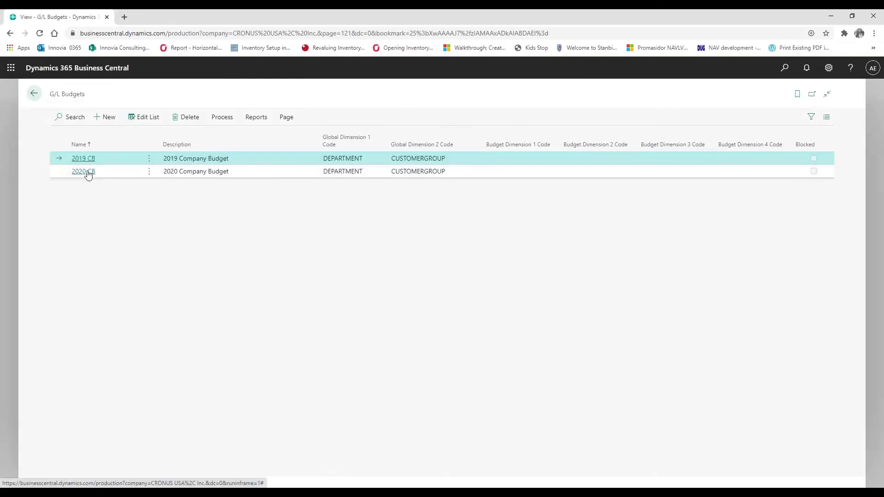
pyautogui.click(84, 173)
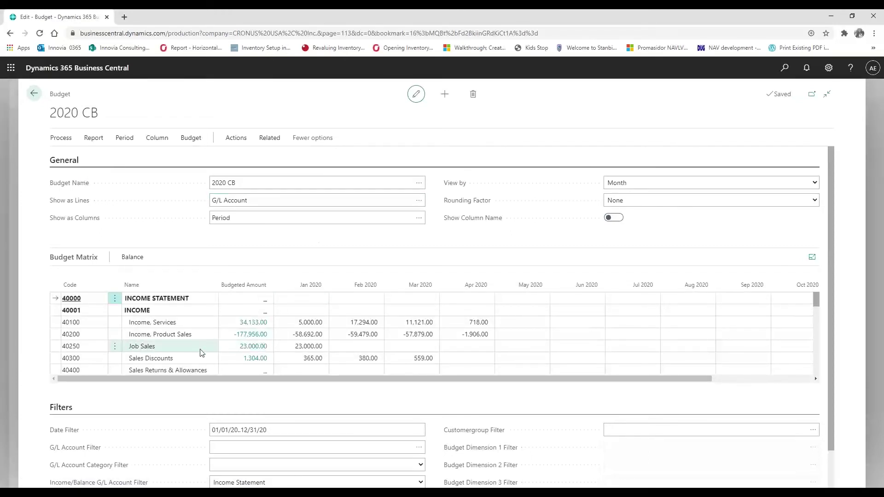
pyautogui.scroll(-3, 200, 353)
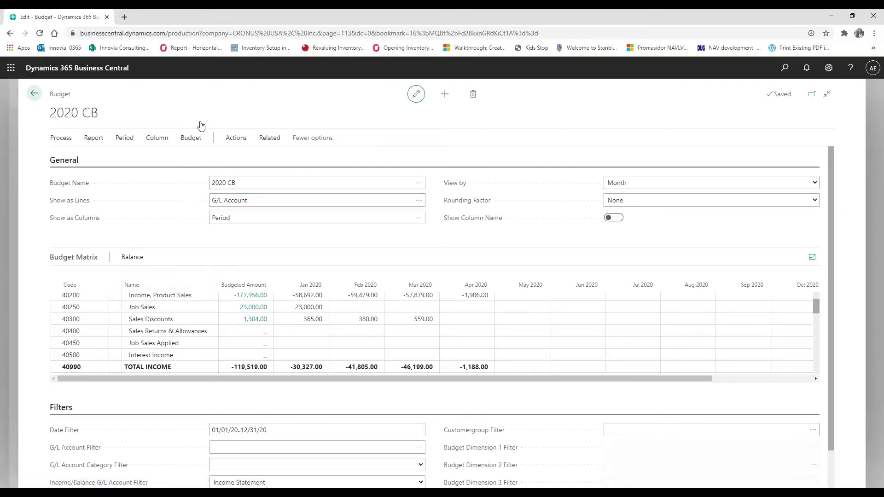
# Step: Start exporting the 2020 CB budget to Excel and look through the export options and filters
pyautogui.click(196, 140)
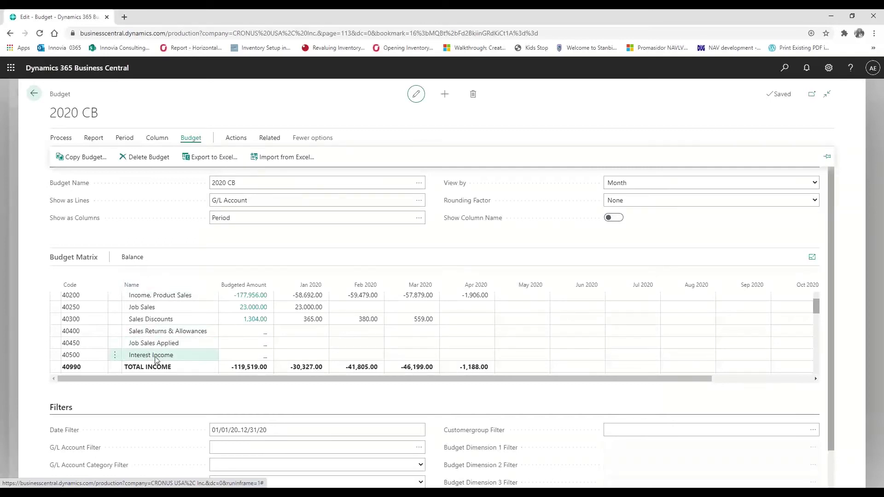
pyautogui.click(73, 360)
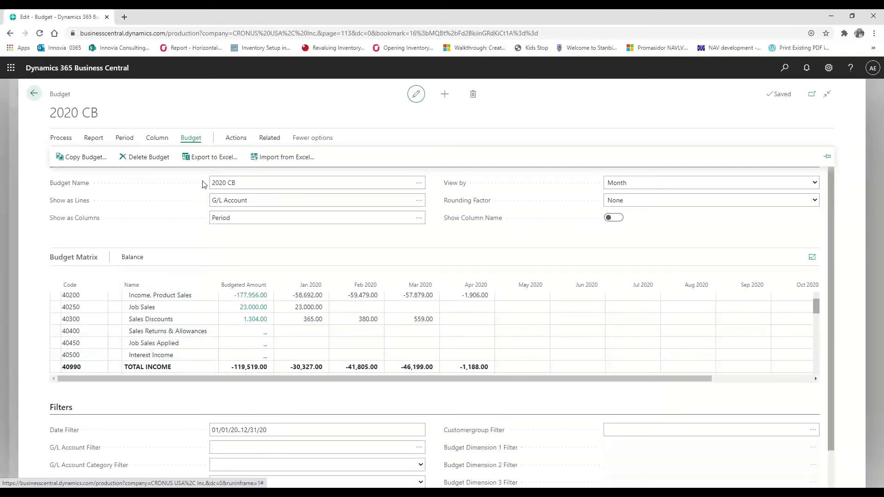
pyautogui.click(196, 160)
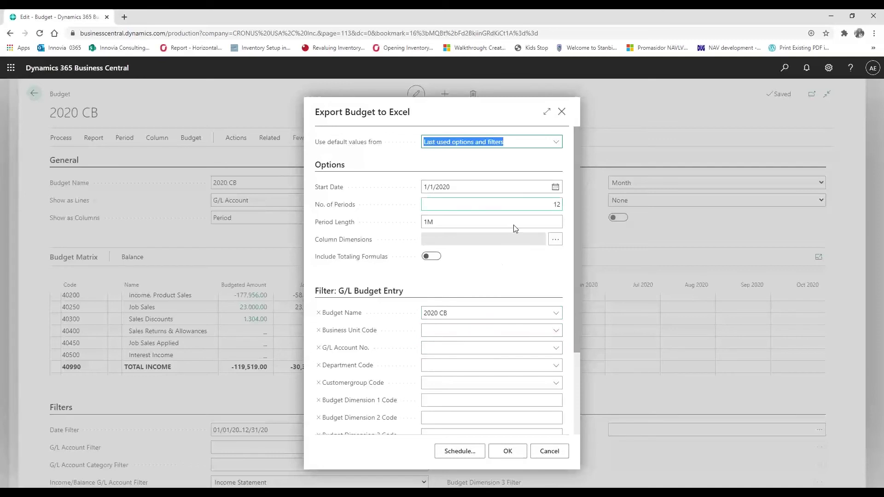
pyautogui.scroll(-1, 528, 322)
pyautogui.scroll(-3, 527, 323)
pyautogui.scroll(4, 527, 323)
# Step: Filter the budget export to G/L account 40500 Interest Income and run the export
pyautogui.click(442, 349)
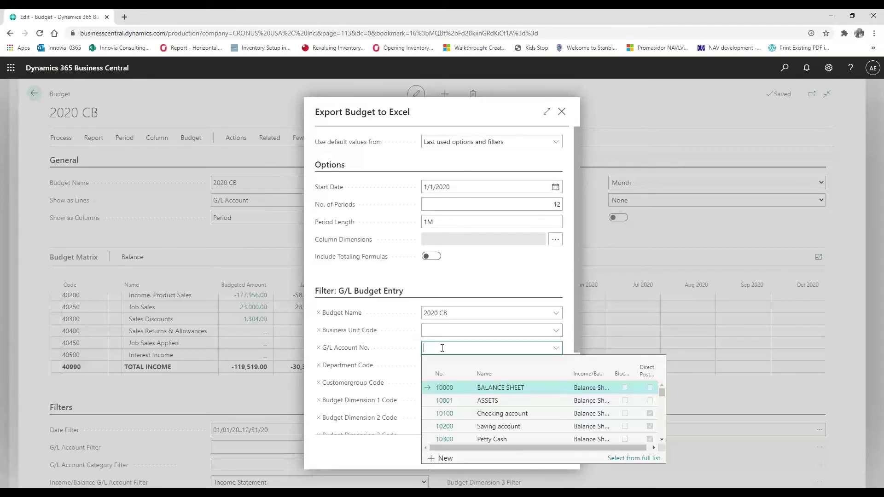
pyautogui.write('40500')
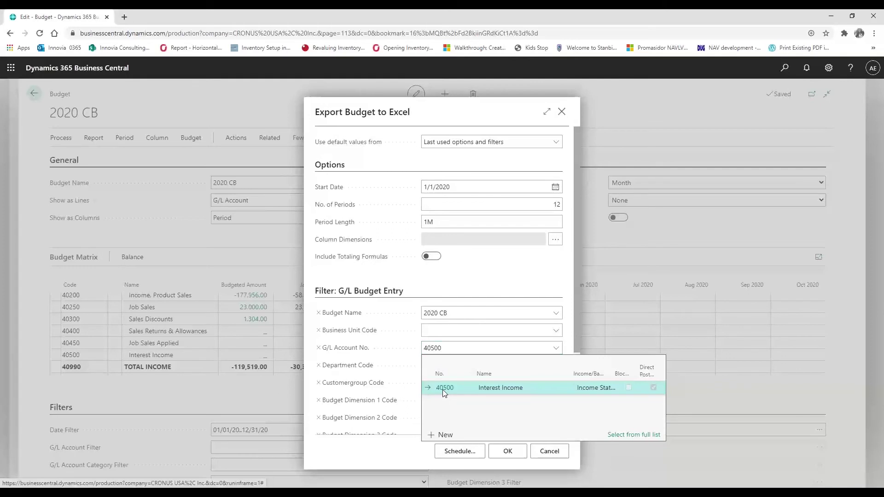
pyautogui.click(443, 389)
pyautogui.click(458, 364)
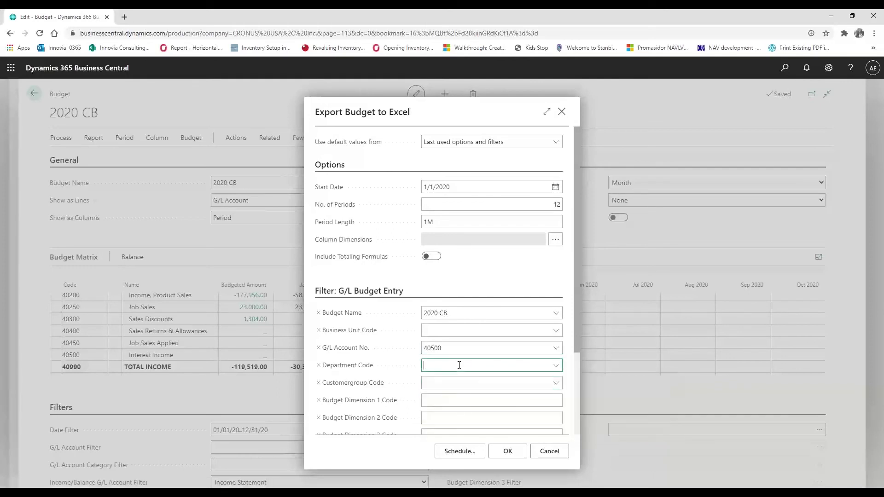
pyautogui.click(489, 330)
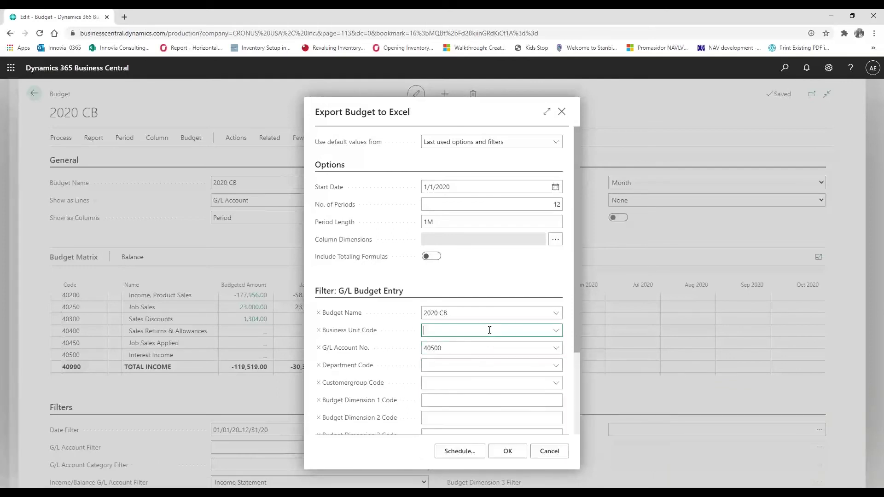
pyautogui.click(502, 452)
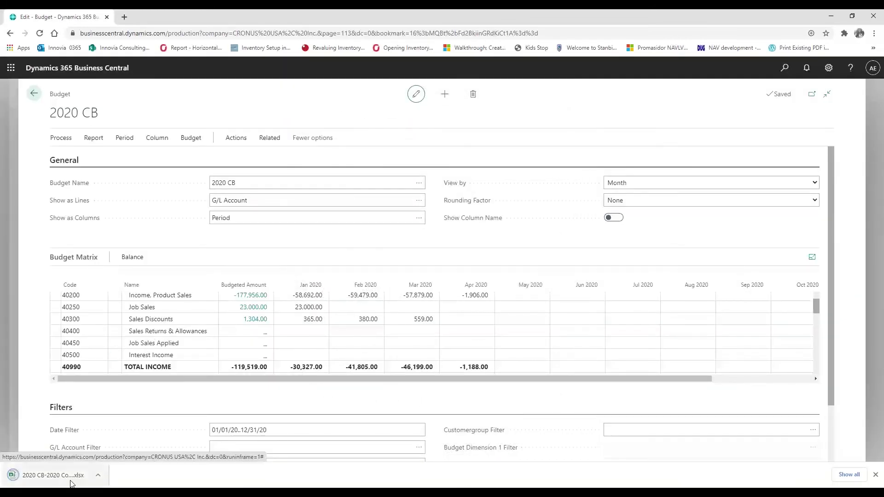
# Step: Open the downloaded 2020 CB budget workbook in Excel and maximize its window
pyautogui.click(46, 476)
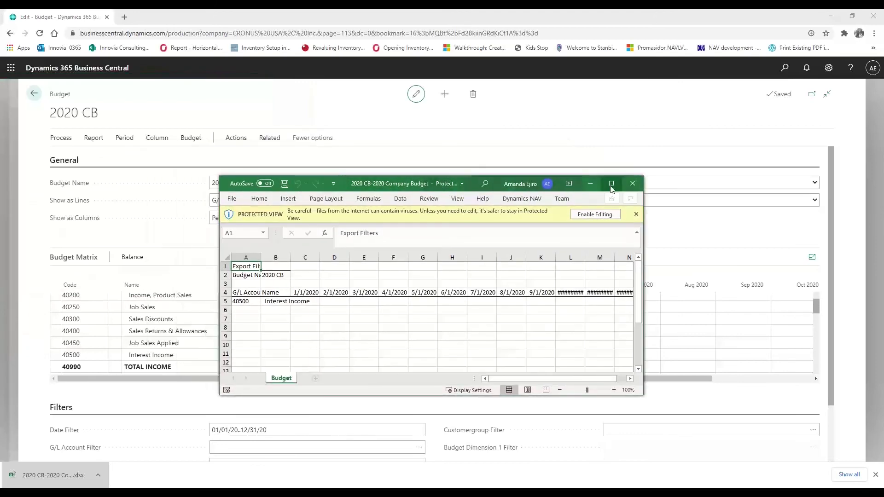
pyautogui.click(612, 185)
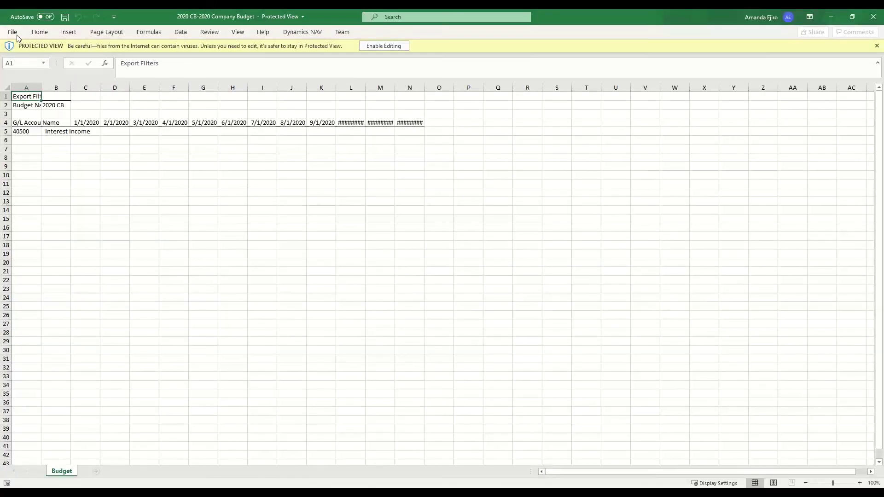
pyautogui.click(17, 37)
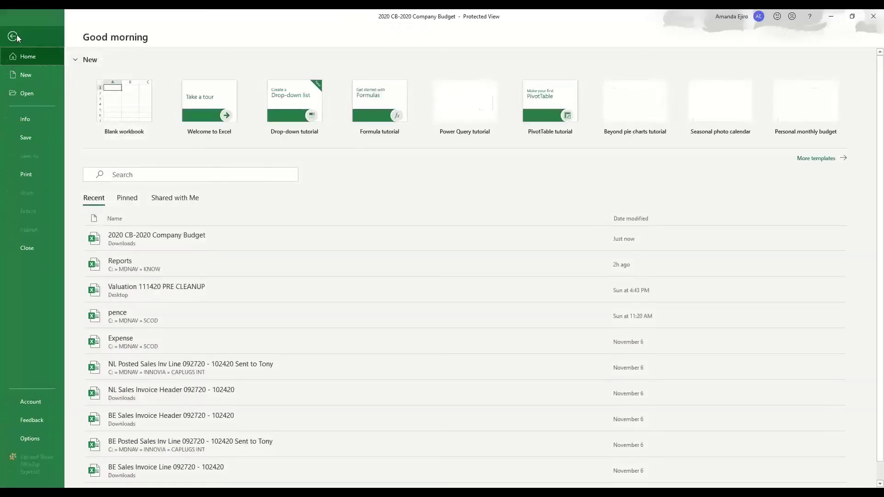
pyautogui.click(39, 140)
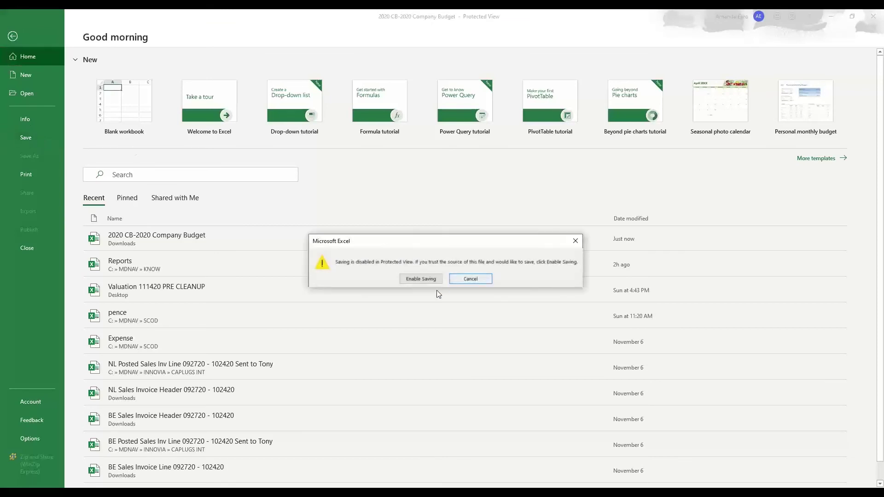
pyautogui.click(470, 279)
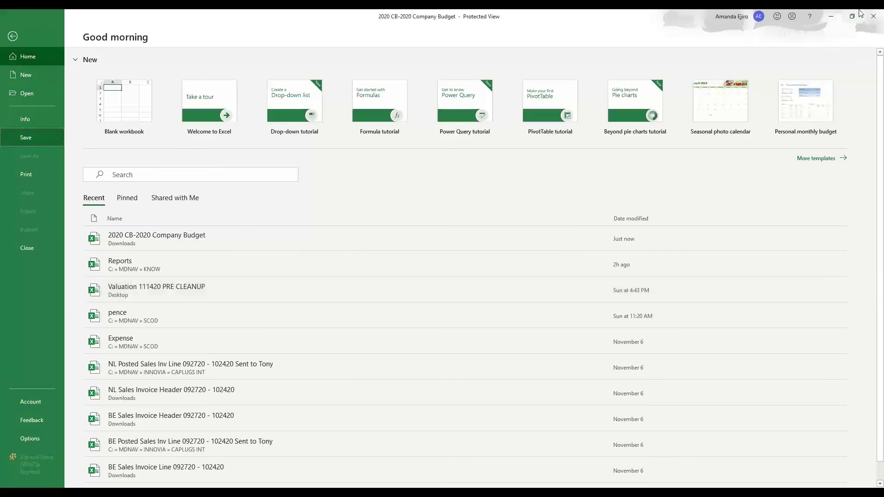
pyautogui.press('Escape')
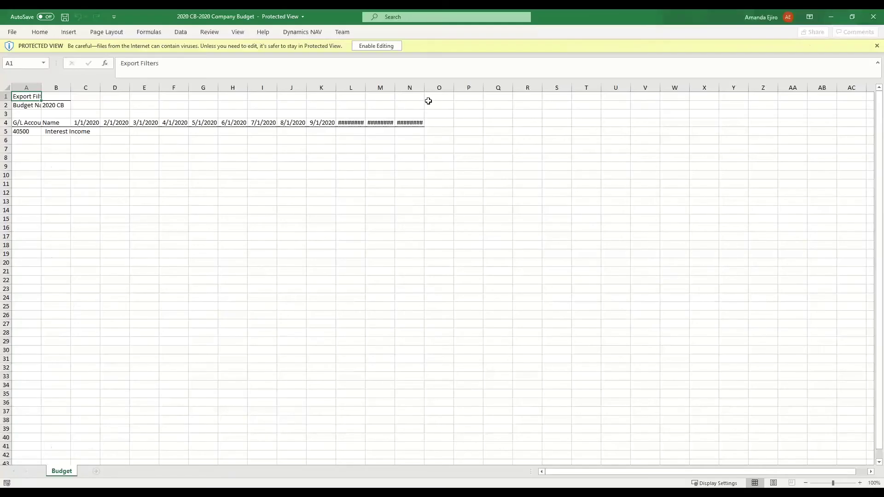
# Step: Enable editing in the workbook and autofit the account name column and the October, November and December columns
pyautogui.click(377, 45)
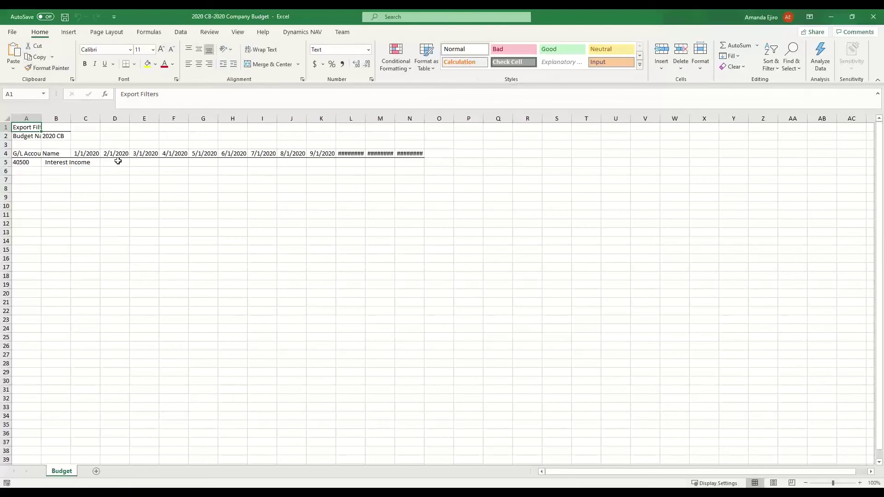
pyautogui.doubleClick(71, 119)
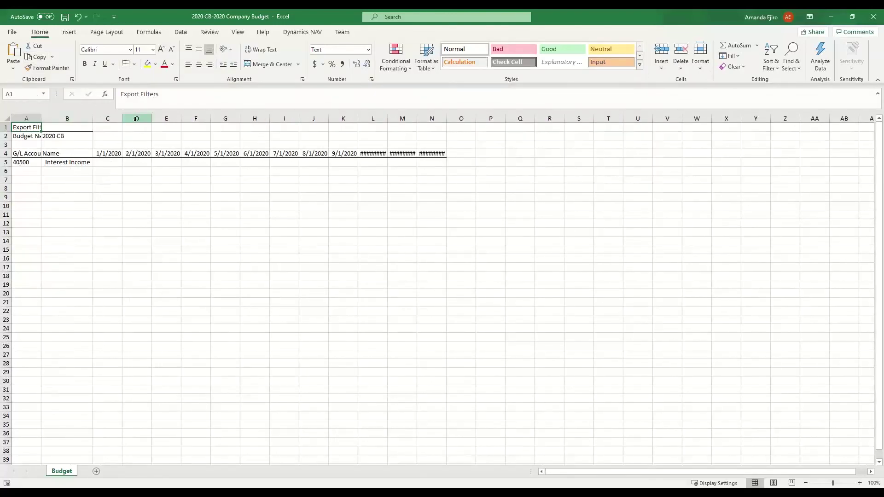
pyautogui.doubleClick(417, 118)
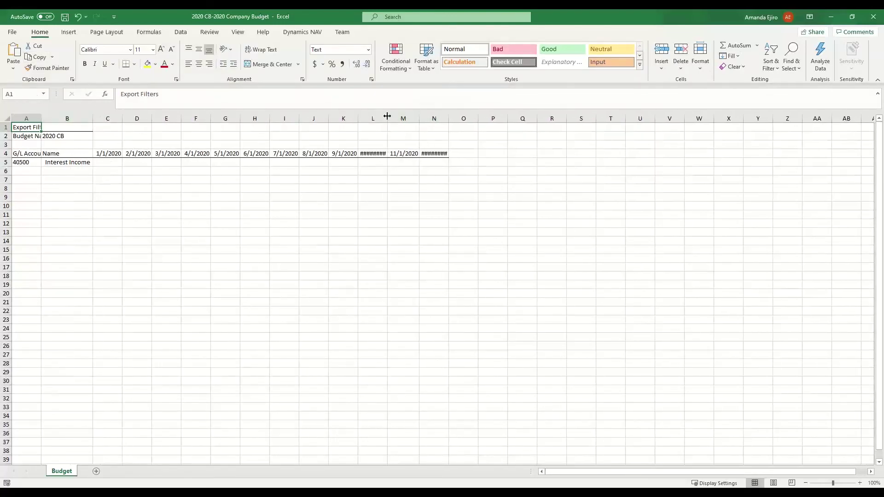
pyautogui.doubleClick(387, 119)
pyautogui.doubleClick(450, 116)
# Step: Enter the Interest Income budget for January to June 2020 as 100, 200, 300, 400, 200 and 600
pyautogui.click(116, 163)
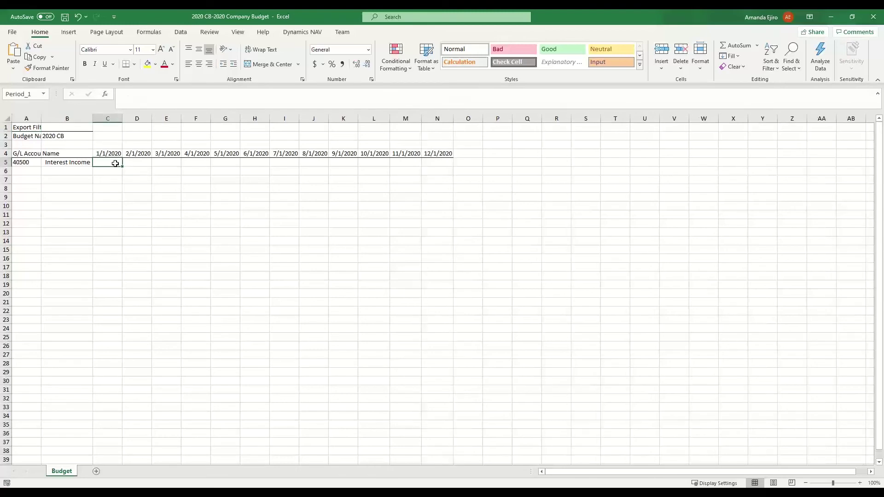
pyautogui.write('200')
pyautogui.press('Tab')
pyautogui.write('200')
pyautogui.press('Tab')
pyautogui.write('300')
pyautogui.press('Tab')
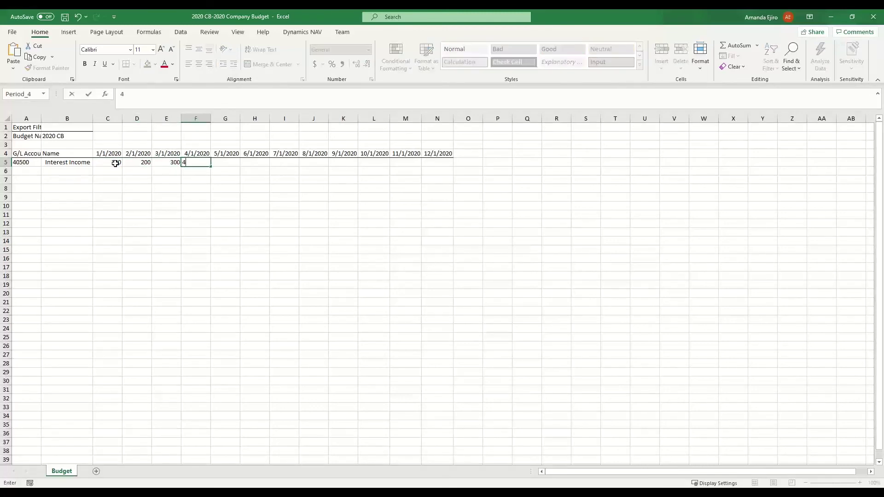
pyautogui.write('400')
pyautogui.press('Tab')
pyautogui.write('200')
pyautogui.press('Tab')
pyautogui.write('600')
pyautogui.press('Tab')
# Step: Enter the Interest Income budget for July to December 2020 as 100, 100, 200, 200, 500 and 200
pyautogui.write('100')
pyautogui.press('Tab')
pyautogui.write('00')
pyautogui.press('Tab')
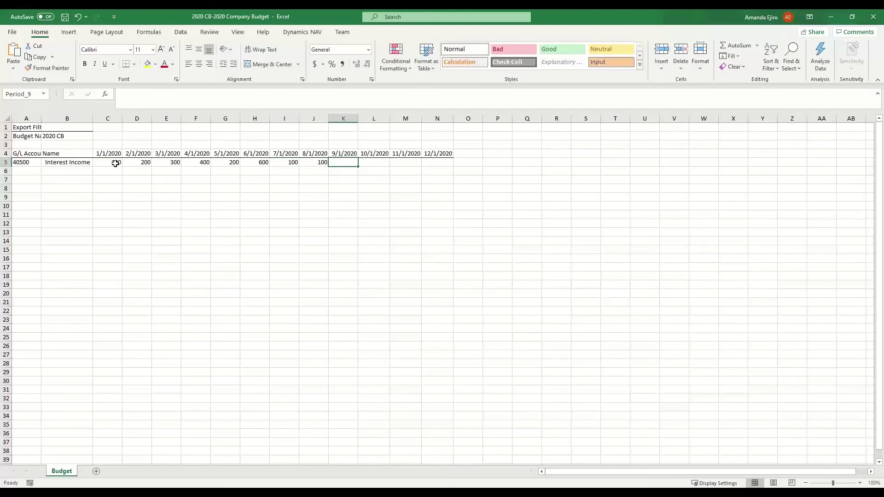
pyautogui.write('200')
pyautogui.press('Tab')
pyautogui.write('200')
pyautogui.press('Tab')
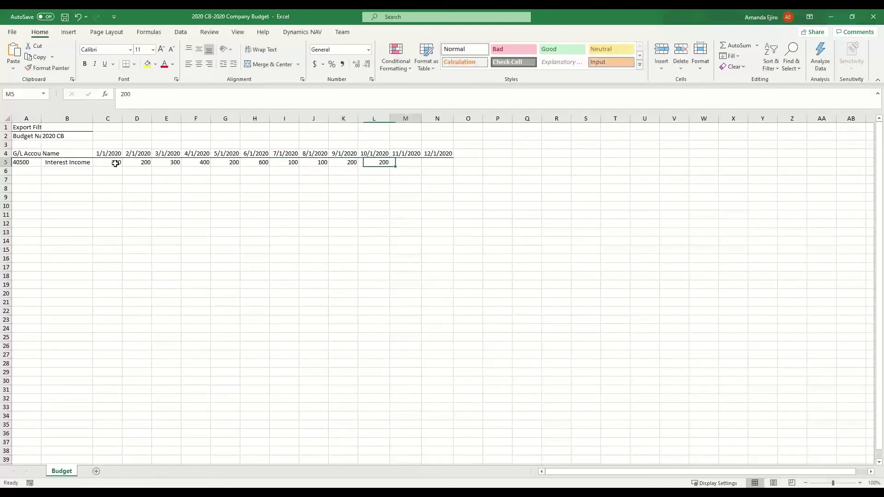
pyautogui.write('500')
pyautogui.press('Tab')
pyautogui.write('200')
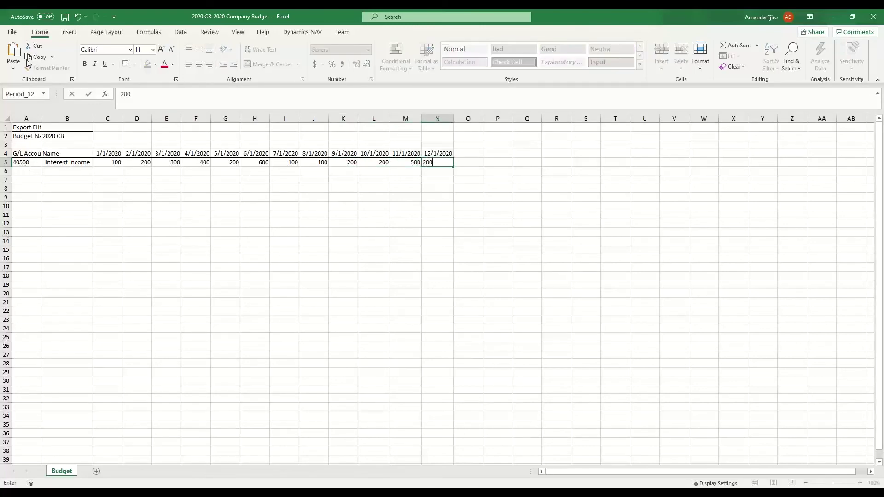
# Step: Save the workbook to the Desktop as 2020 CB-2020 Company BudgetMM and close Excel
pyautogui.click(13, 33)
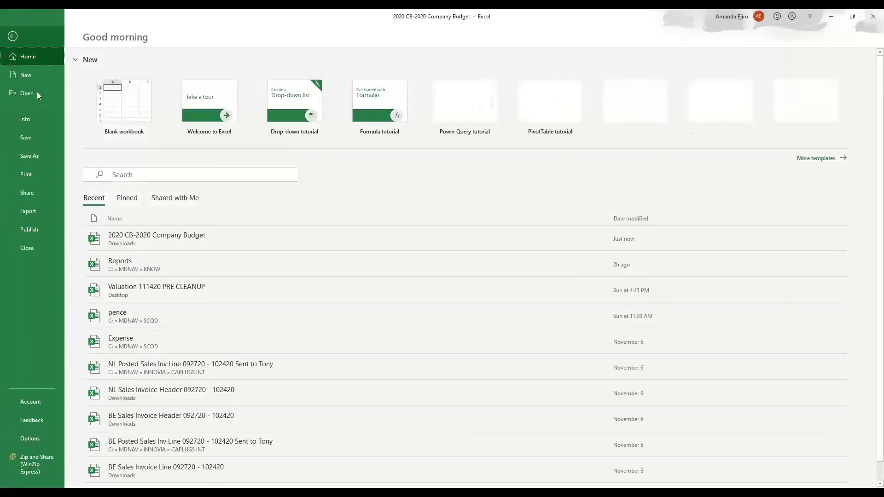
pyautogui.click(31, 156)
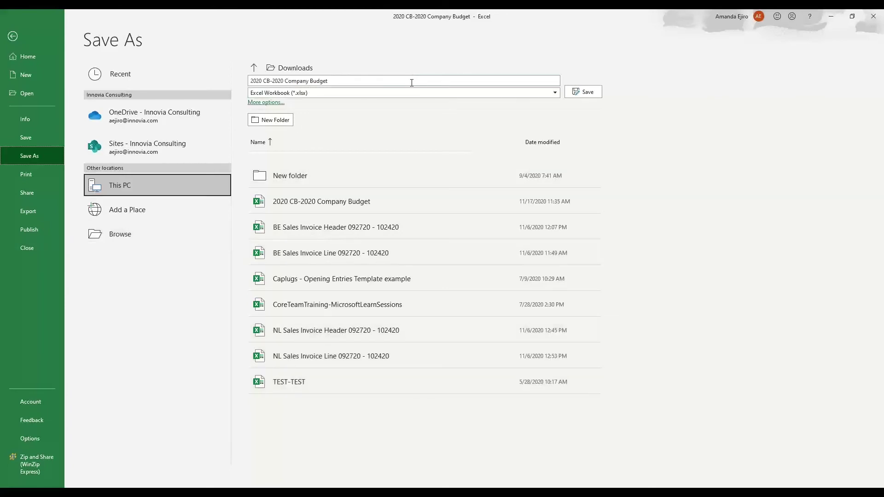
pyautogui.click(128, 236)
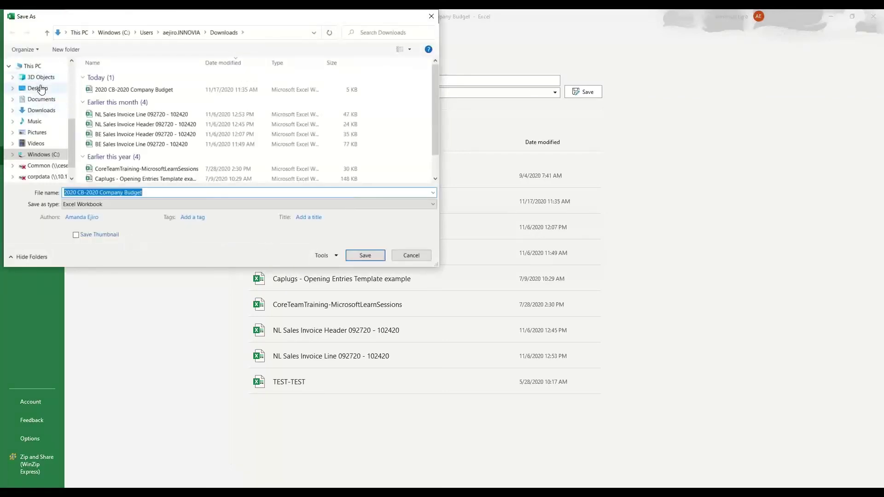
pyautogui.click(41, 88)
pyautogui.click(169, 191)
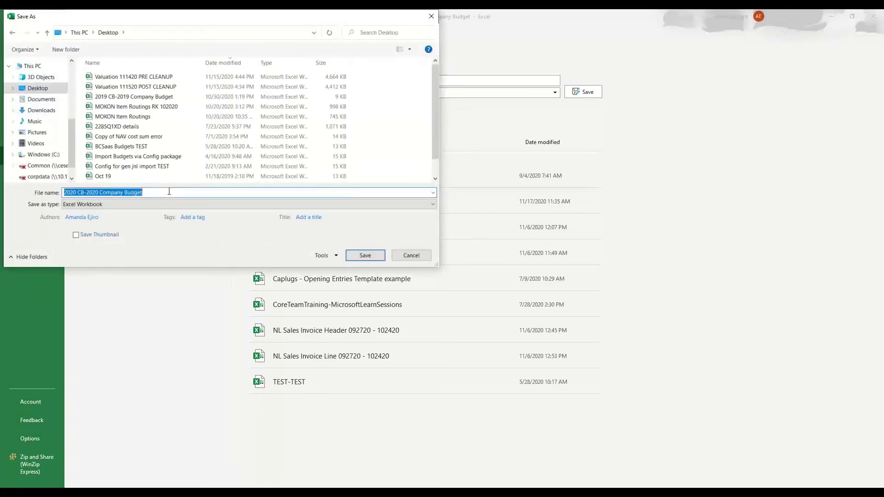
pyautogui.click(169, 191)
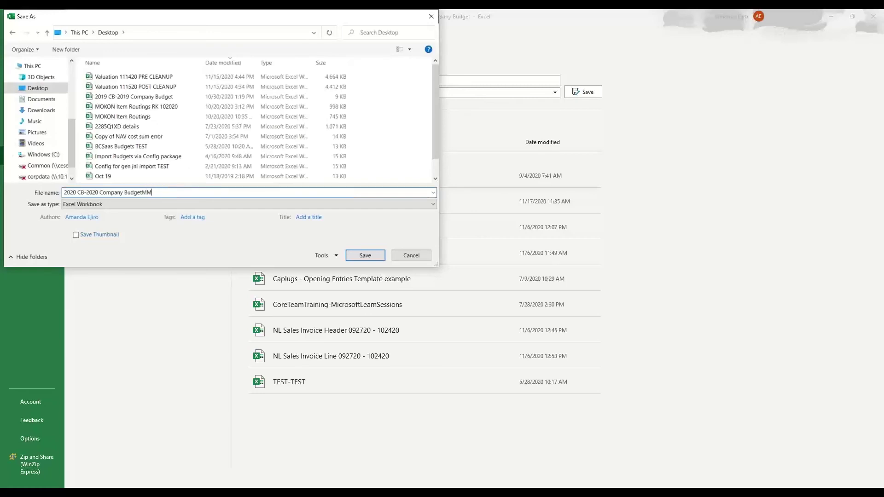
pyautogui.click(364, 255)
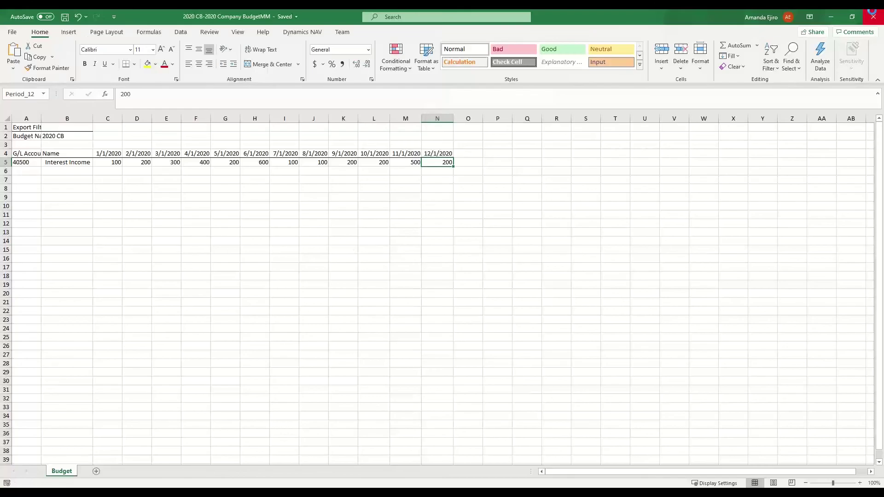
pyautogui.click(874, 16)
# Step: Import the 2020 CB-2020 Company BudgetMM workbook from the Desktop into the 2020 CB budget, replacing its existing entries
pyautogui.click(347, 368)
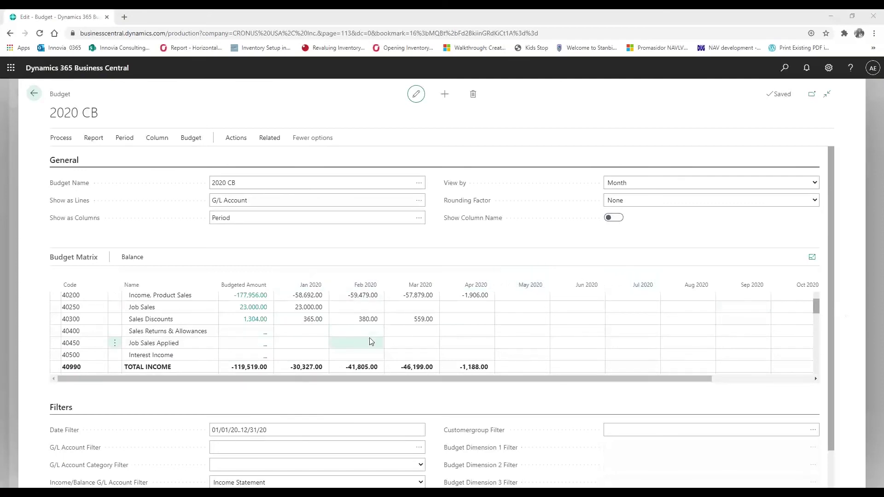
pyautogui.click(193, 137)
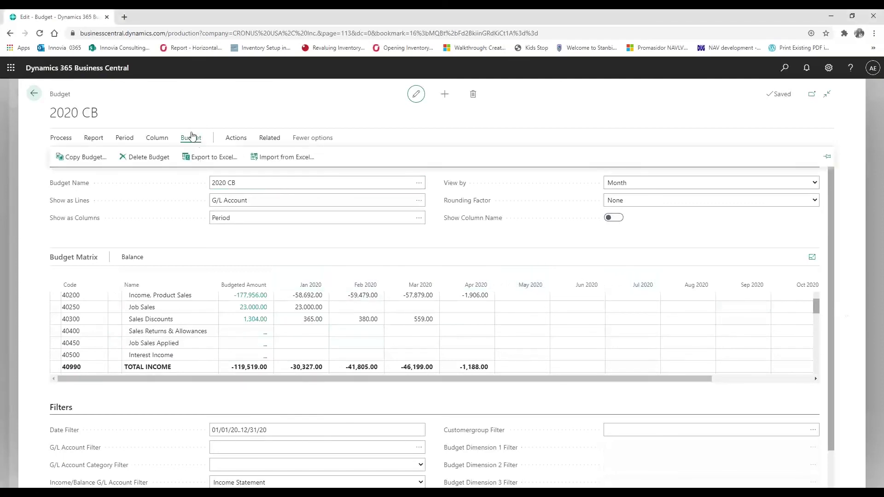
pyautogui.click(287, 158)
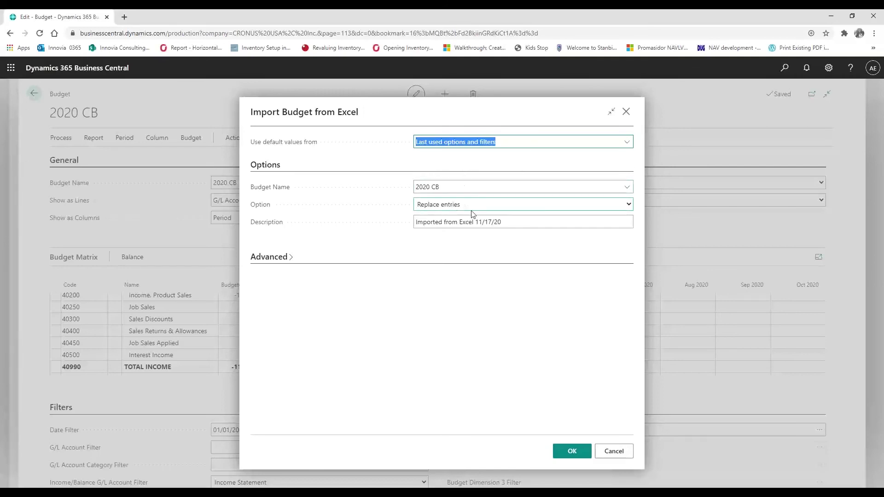
pyautogui.click(579, 453)
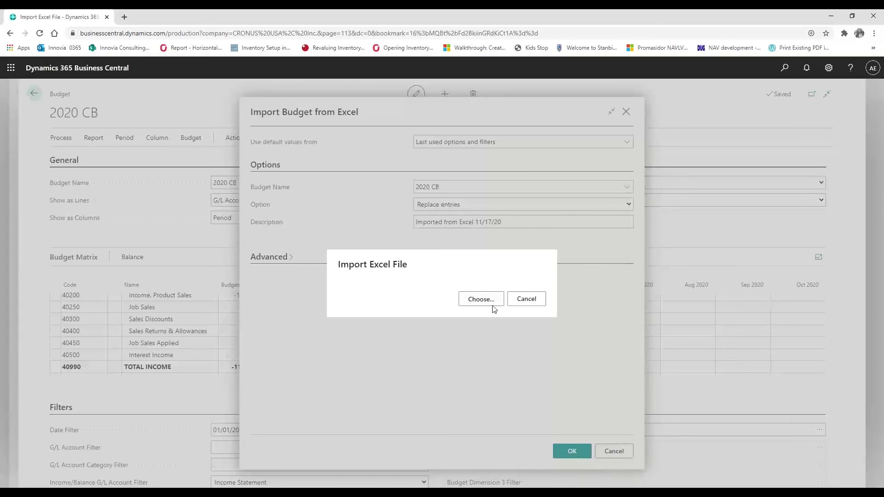
pyautogui.click(493, 305)
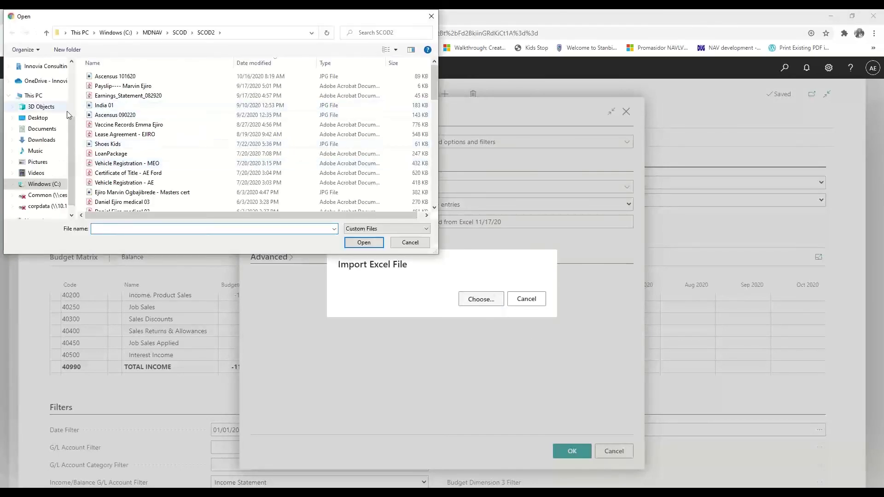
pyautogui.click(40, 118)
pyautogui.click(169, 76)
pyautogui.doubleClick(169, 76)
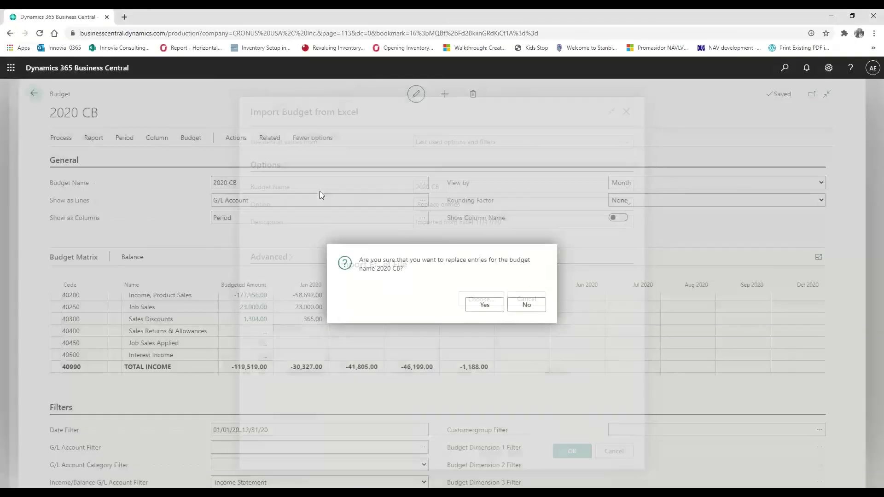
pyautogui.click(486, 306)
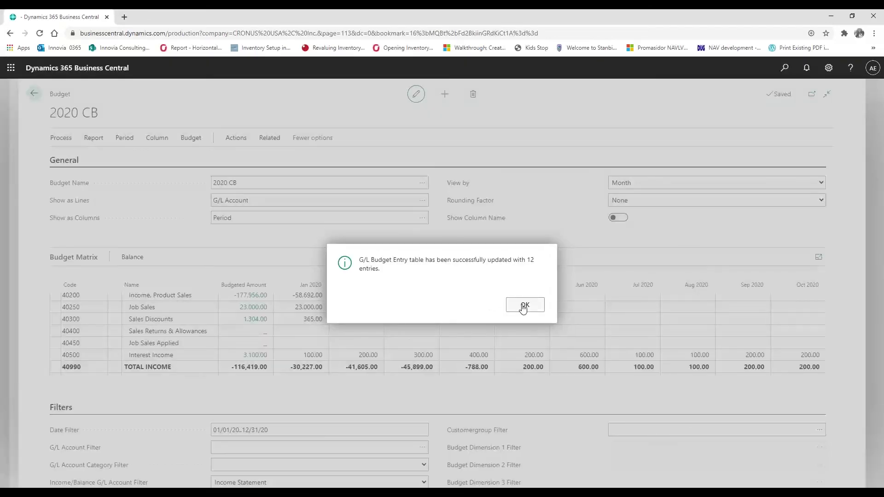
pyautogui.click(525, 304)
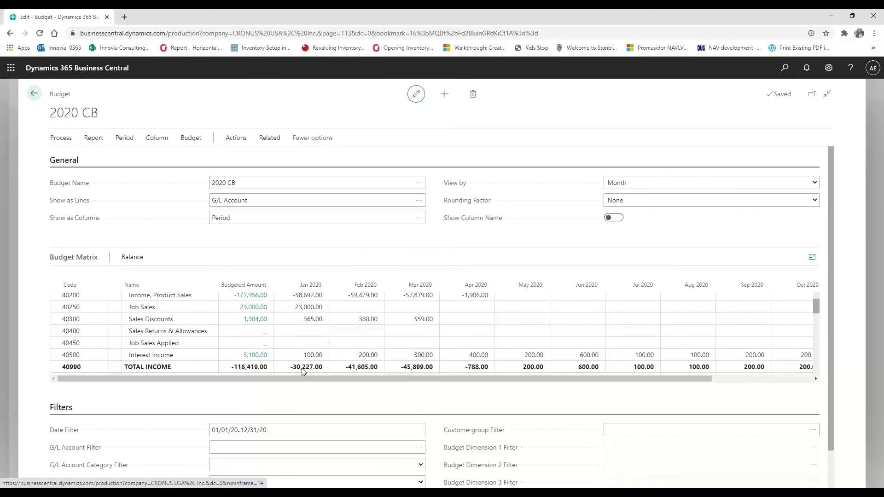
# Step: Review the imported Interest Income amounts in the budget matrix from January through December 2020
pyautogui.moveTo(278, 382); pyautogui.dragTo(559, 325)
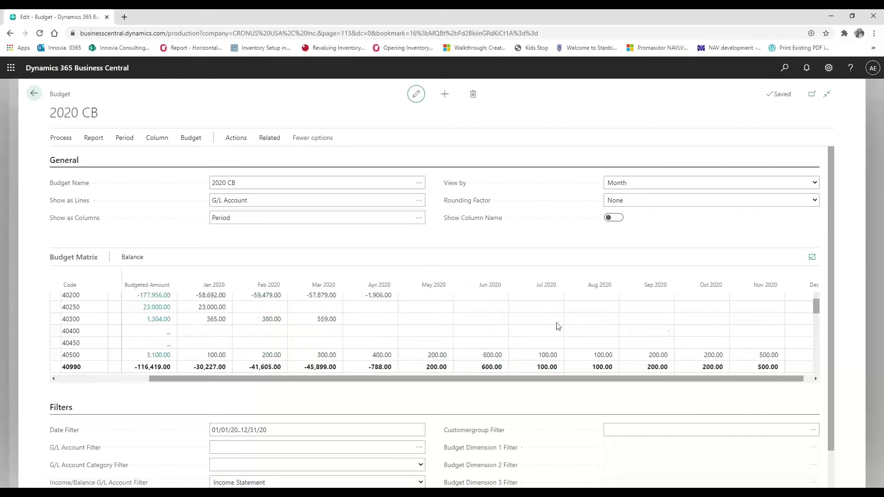
pyautogui.moveTo(782, 381); pyautogui.dragTo(790, 381)
pyautogui.click(776, 358)
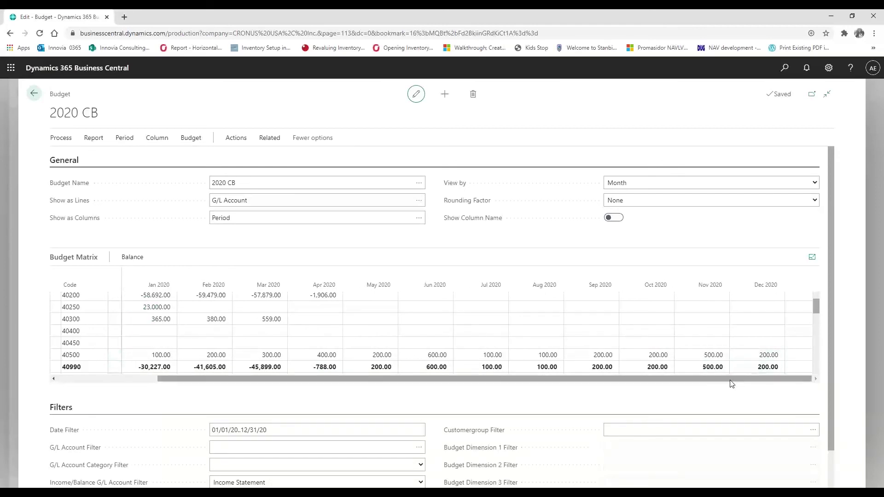
pyautogui.moveTo(732, 383); pyautogui.dragTo(450, 418)
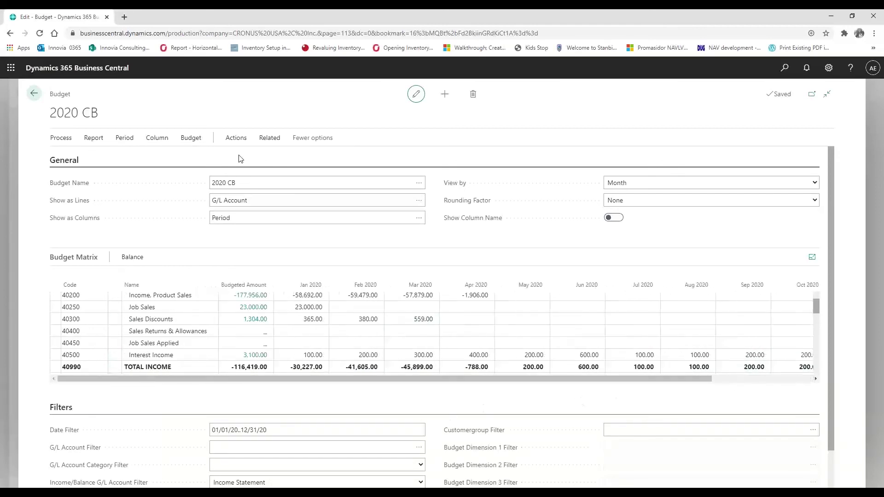
# Step: View the Export Budget to Excel options without exporting, and recheck the Interest Income amounts for November and December 2020
pyautogui.click(184, 141)
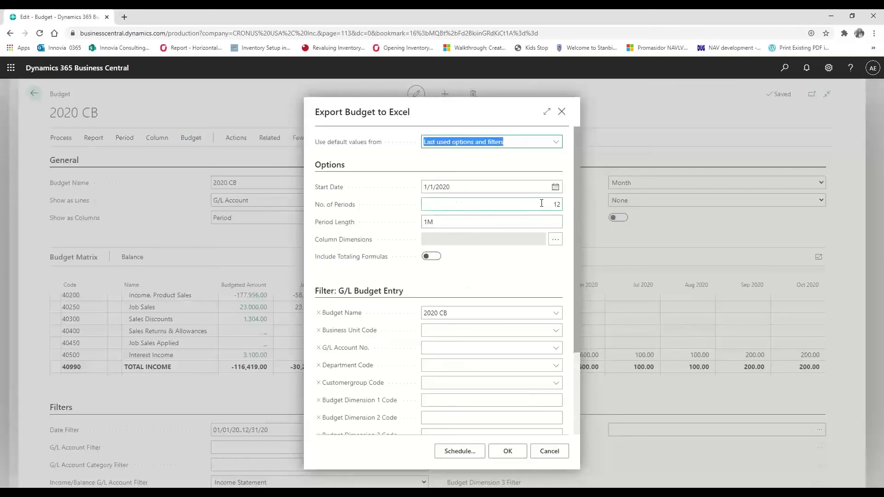
pyautogui.click(562, 112)
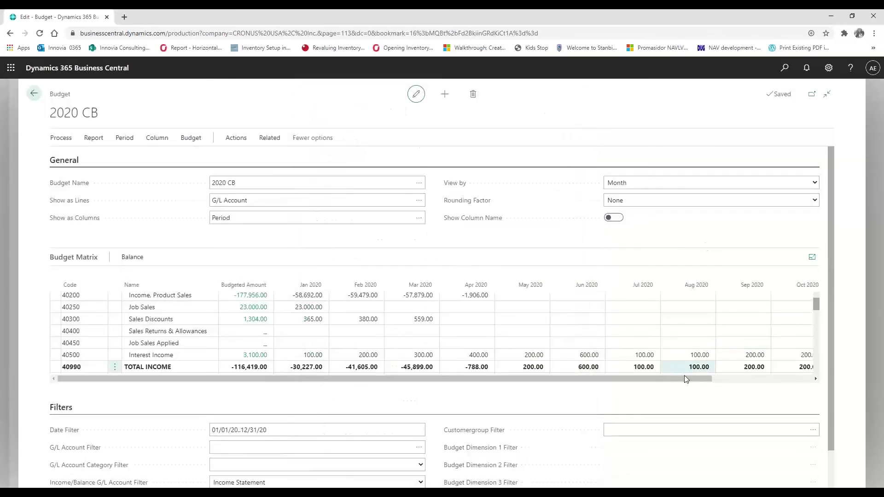
pyautogui.moveTo(683, 381); pyautogui.dragTo(810, 378)
pyautogui.click(763, 355)
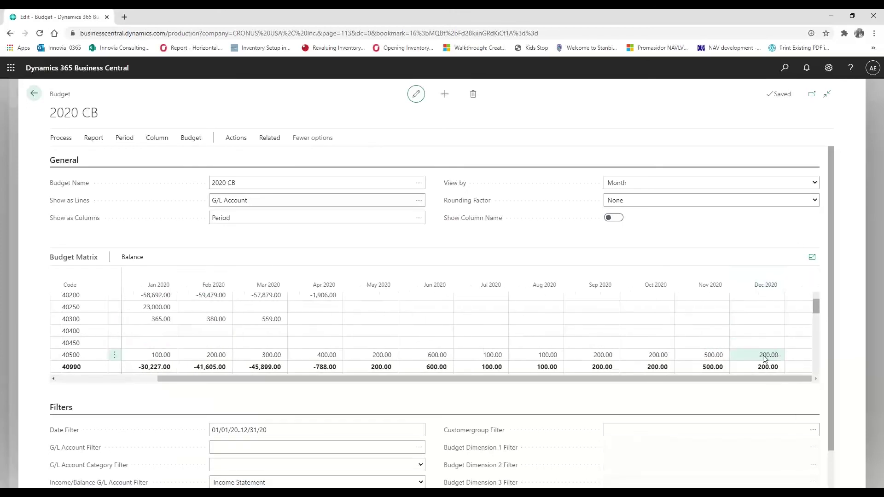
pyautogui.click(705, 358)
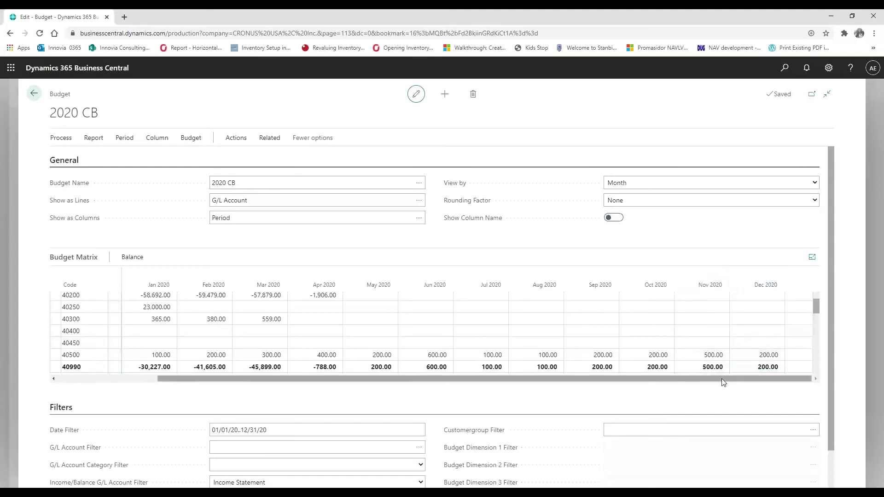
pyautogui.moveTo(723, 380); pyautogui.dragTo(581, 396)
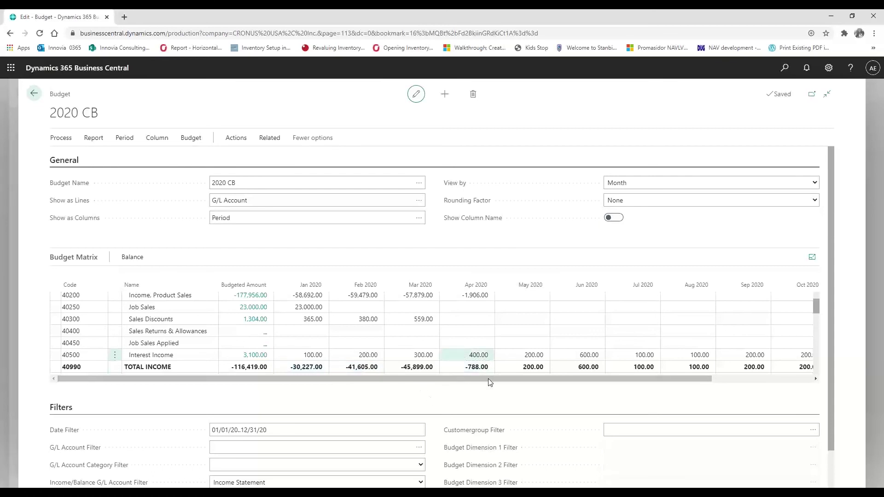
# Step: Examine the cost of goods sold and expense account lines in the 2020 CB budget matrix
pyautogui.moveTo(462, 492)
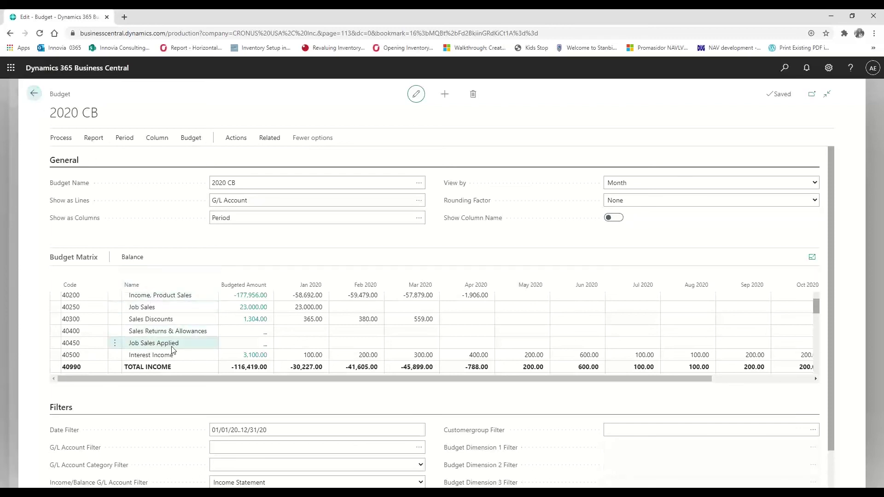
pyautogui.scroll(-2, 173, 350)
pyautogui.scroll(-2, 173, 350)
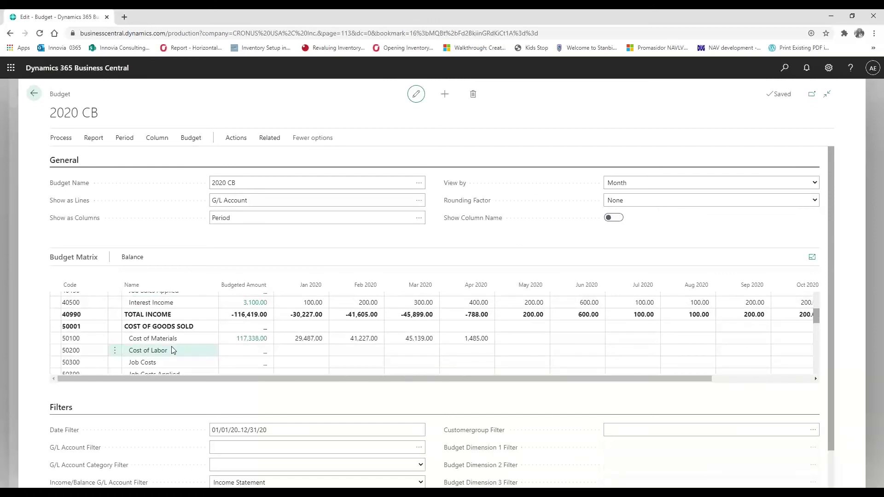
pyautogui.scroll(-3, 173, 350)
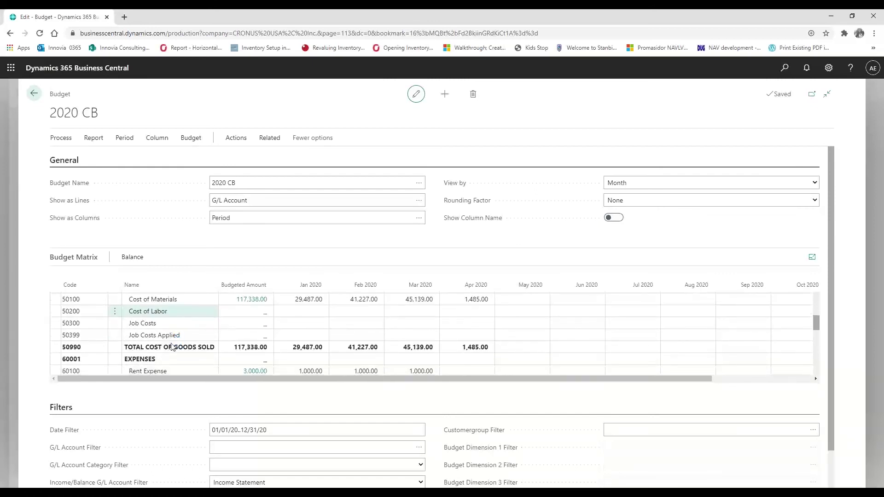
pyautogui.scroll(-3, 159, 342)
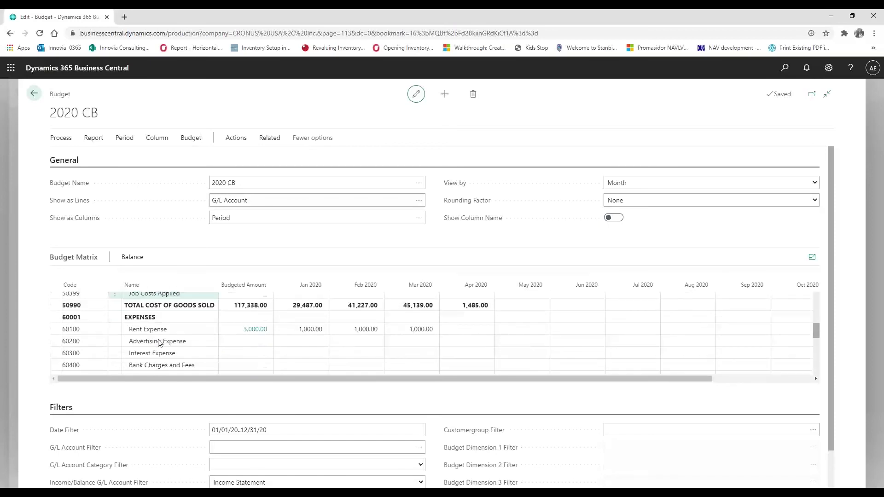
pyautogui.scroll(-3, 159, 341)
pyautogui.scroll(-3, 159, 341)
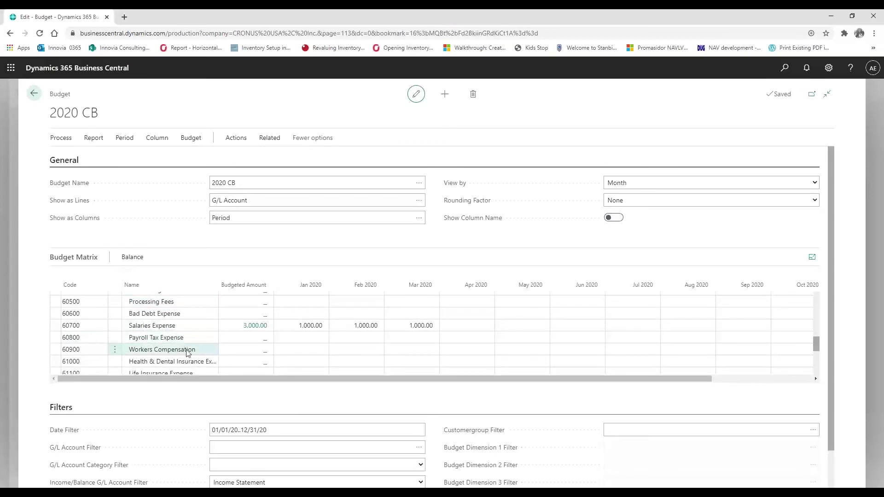
pyautogui.scroll(-3, 186, 353)
pyautogui.scroll(5, 187, 353)
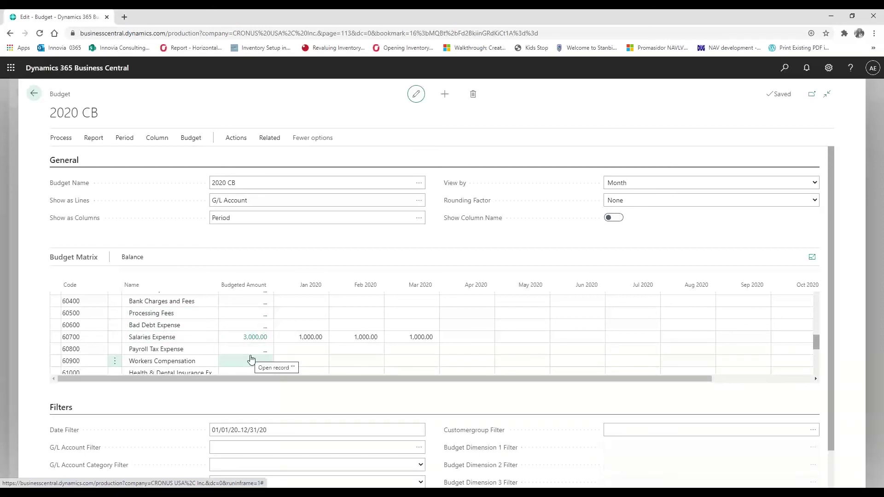
pyautogui.click(572, 350)
pyautogui.click(572, 348)
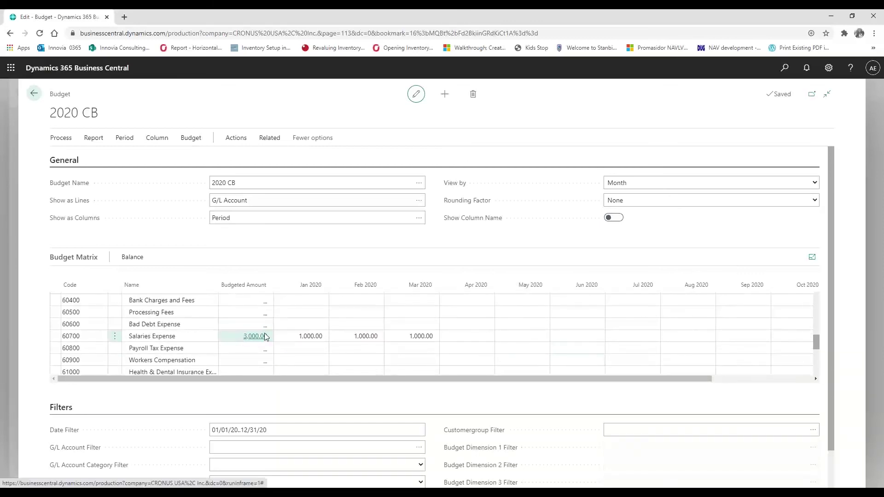
pyautogui.click(336, 340)
pyautogui.scroll(1, 342, 340)
pyautogui.click(342, 341)
pyautogui.scroll(3, 341, 340)
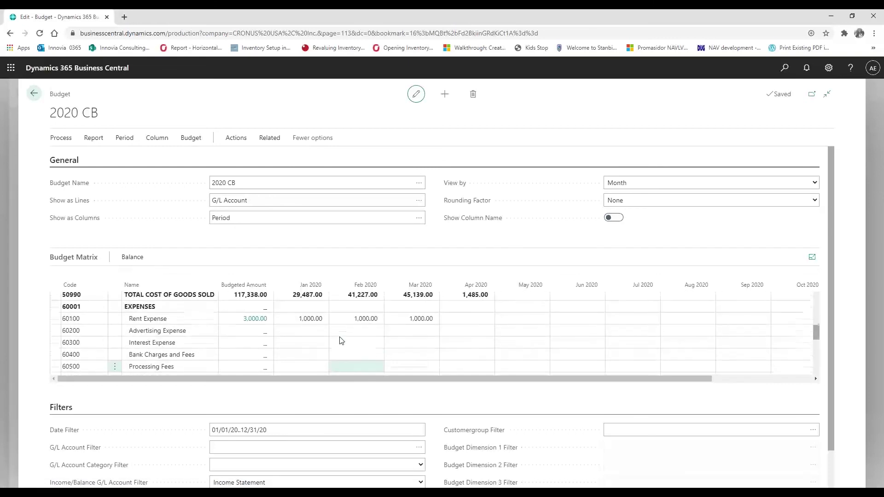
pyautogui.scroll(2, 342, 341)
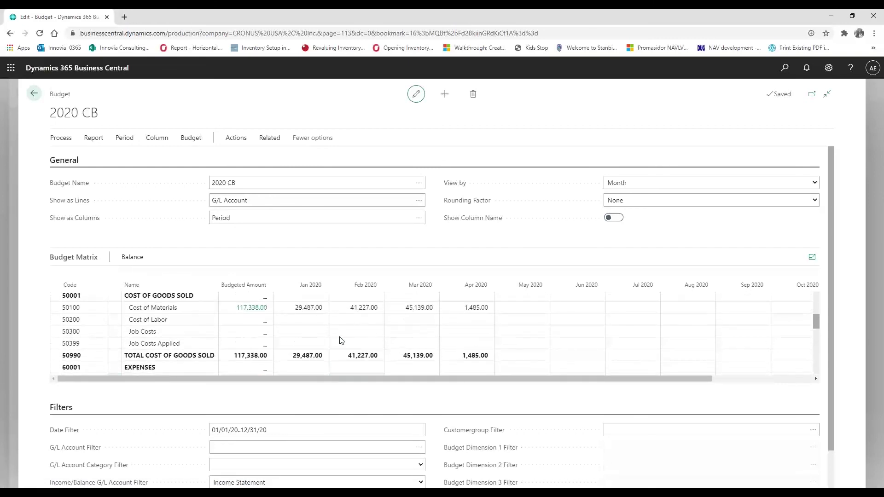
pyautogui.scroll(-3, 341, 340)
pyautogui.click(341, 341)
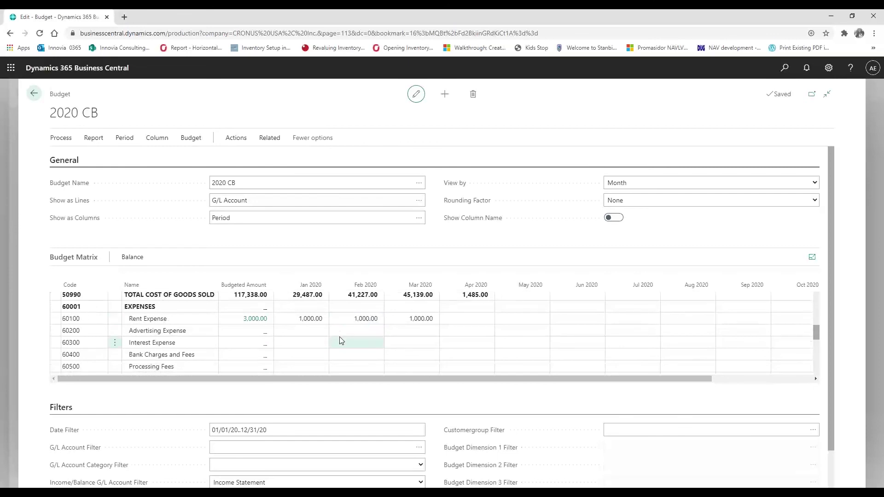
pyautogui.scroll(-1, 341, 340)
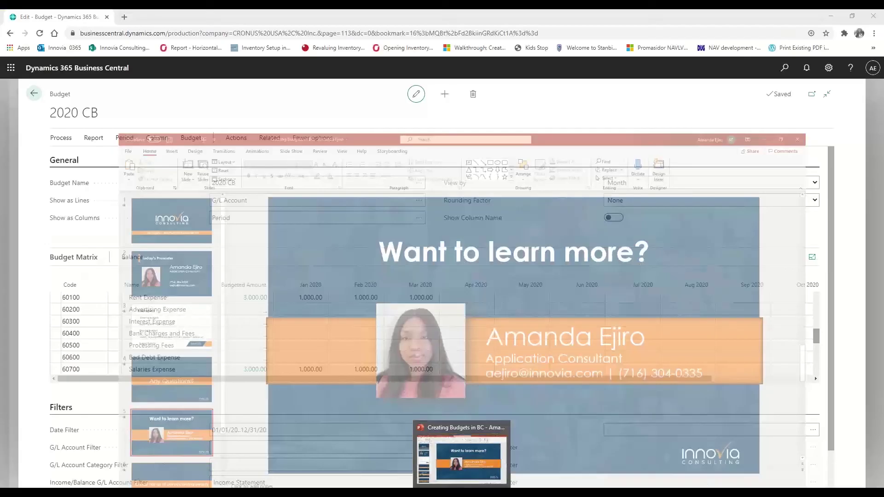
pyautogui.scroll(-1, 353, 337)
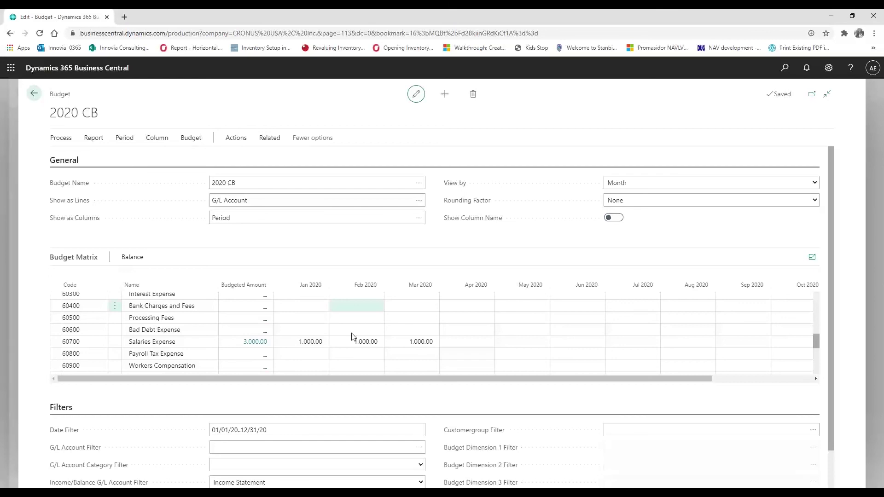
pyautogui.click(249, 364)
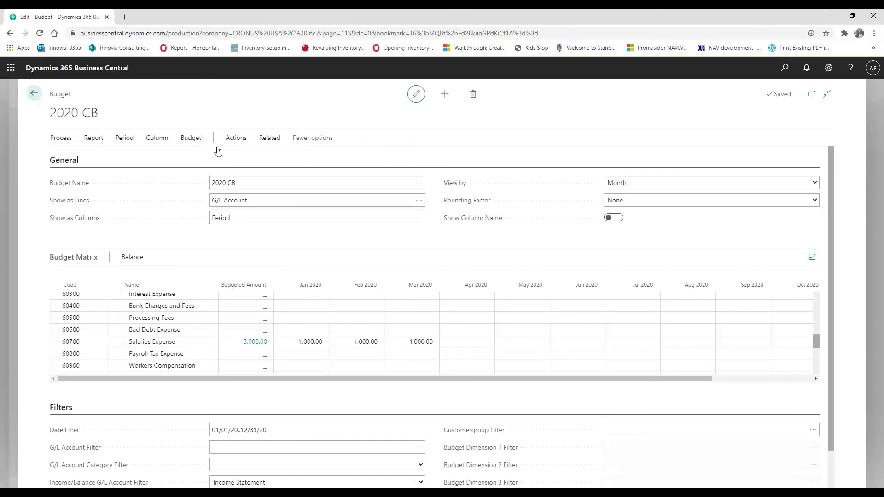
# Step: Review the Export Budget to Excel options and G/L budget entry filters for the 2020 CB budget without exporting
pyautogui.click(193, 139)
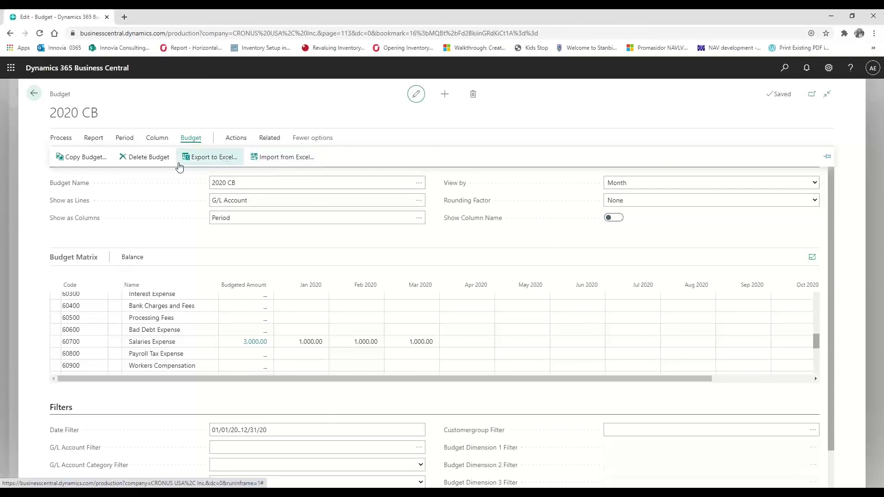
pyautogui.click(200, 164)
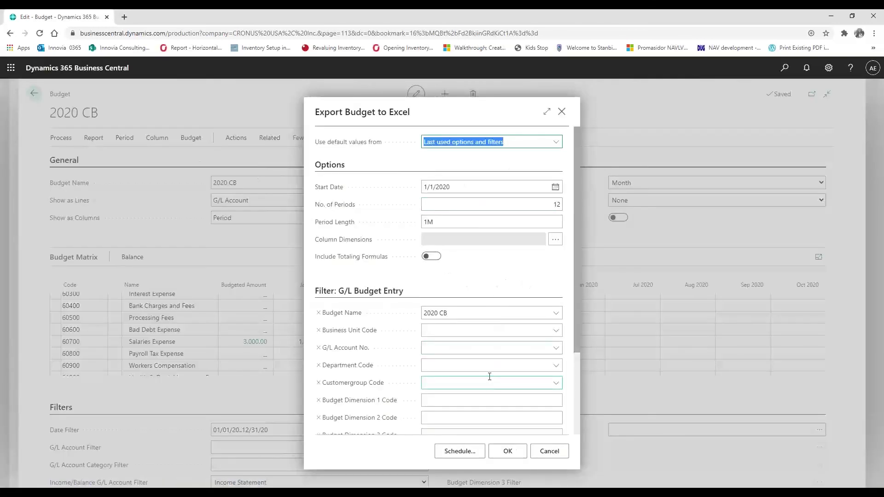
pyautogui.scroll(-3, 490, 376)
pyautogui.scroll(3, 490, 377)
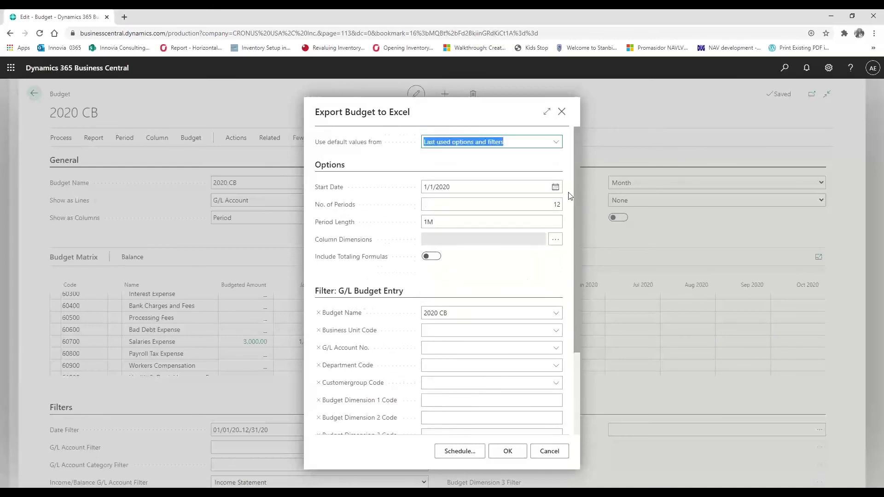
pyautogui.click(560, 117)
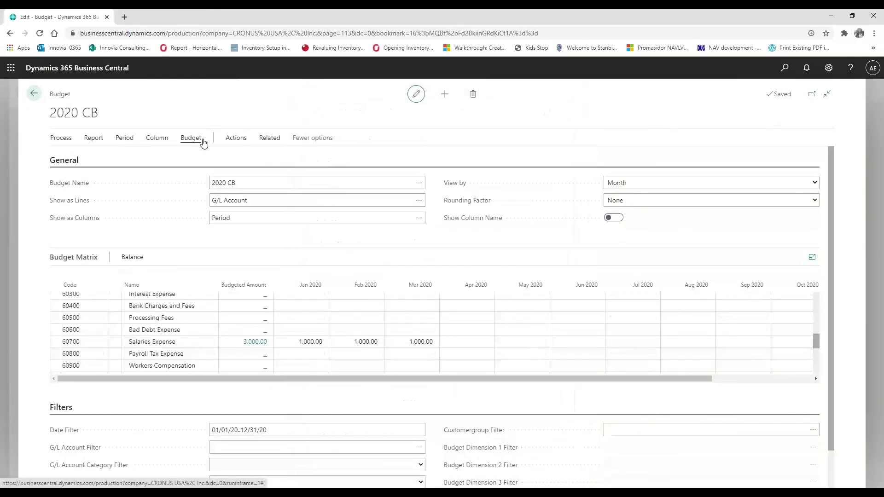
# Step: View the description set in the Import Budget from Excel options without running the import
pyautogui.click(191, 138)
pyautogui.click(277, 161)
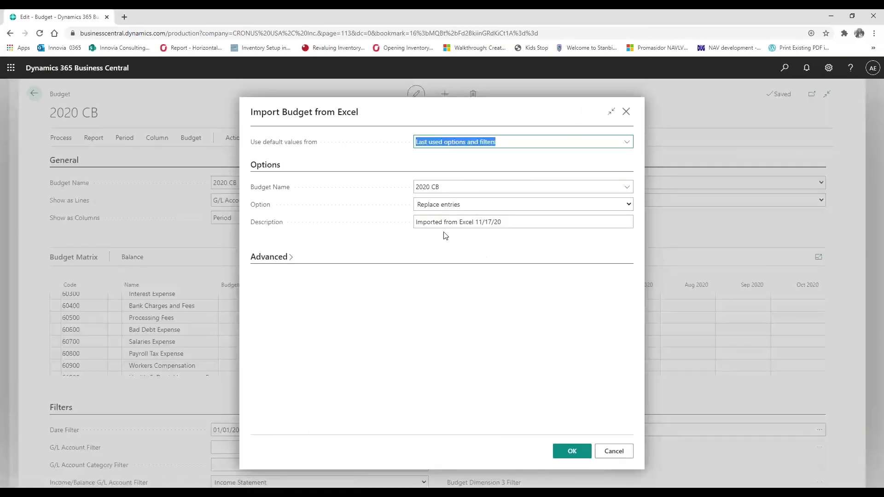
pyautogui.click(510, 222)
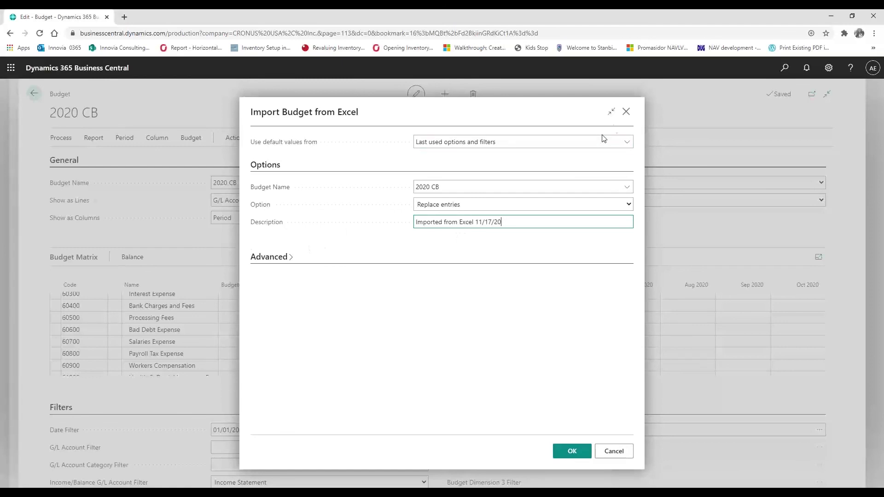
pyautogui.click(626, 111)
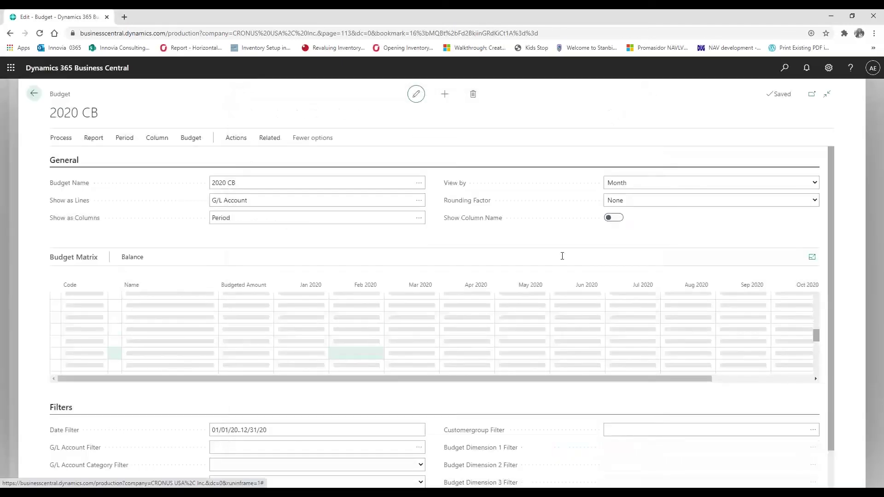
# Step: Inspect the description of the G/L budget entry behind the January 2020 Interest Income amount and return to the budget
pyautogui.scroll(-2, 182, 333)
pyautogui.scroll(10, 183, 332)
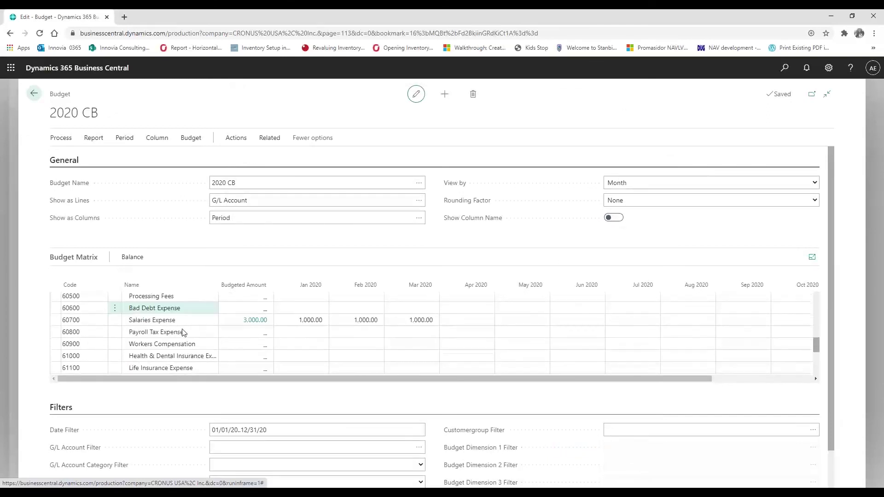
pyautogui.scroll(-1, 182, 332)
pyautogui.scroll(3, 183, 330)
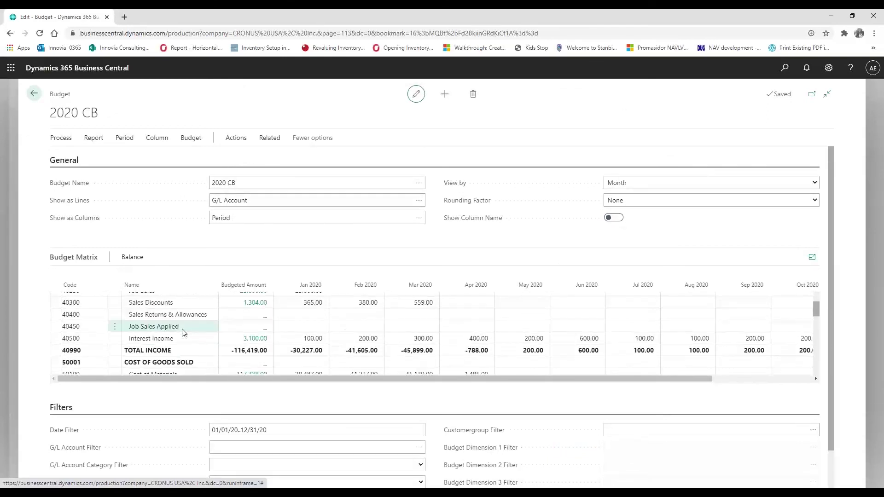
pyautogui.click(213, 349)
pyautogui.click(317, 348)
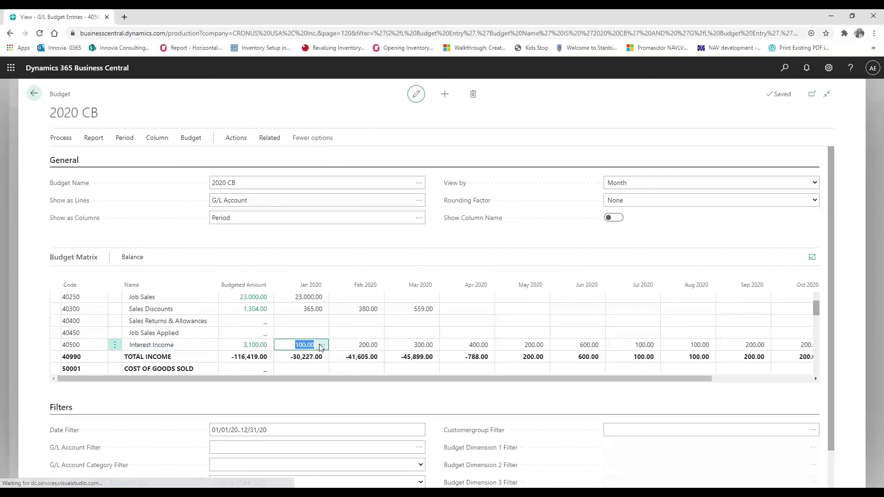
pyautogui.click(322, 347)
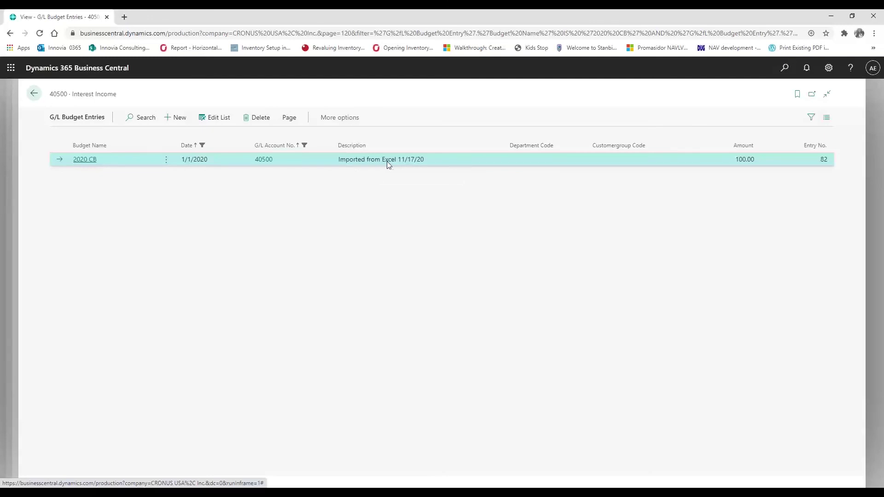
pyautogui.click(34, 94)
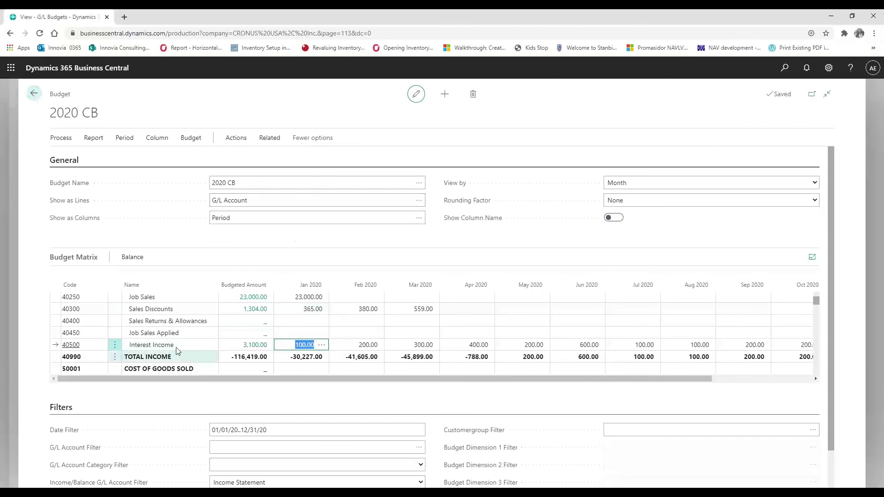
# Step: In the Import Budget from Excel options, replace the description with "Imported By" followed by the importer's full name
pyautogui.click(200, 143)
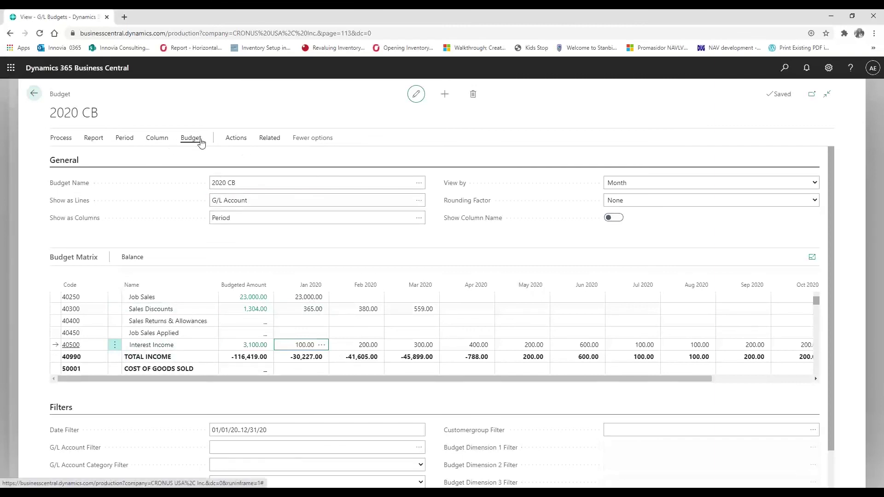
pyautogui.click(289, 161)
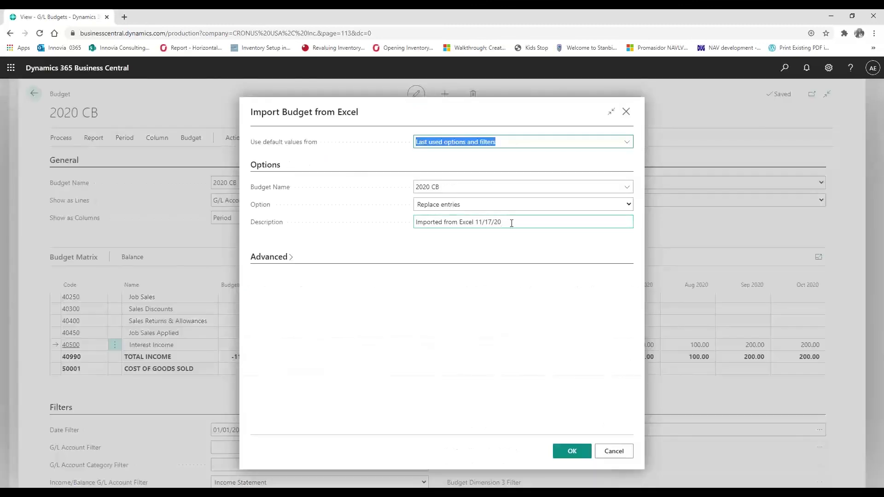
pyautogui.click(512, 224)
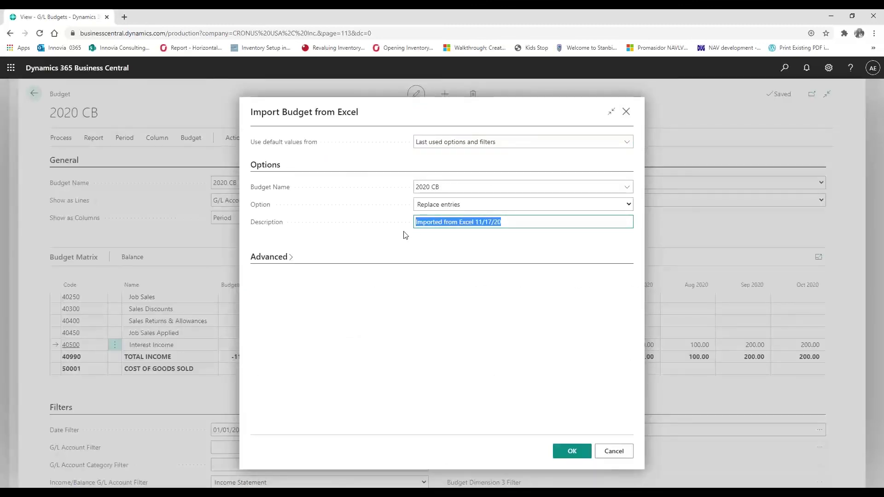
pyautogui.write('Import')
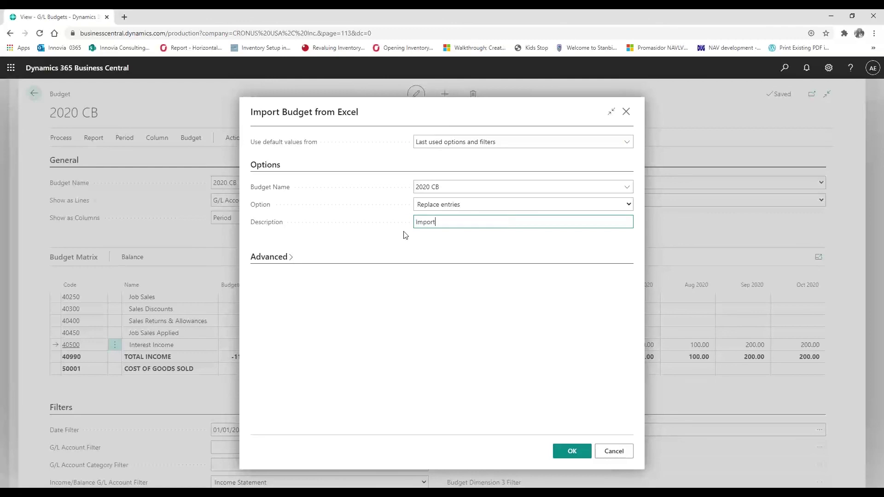
pyautogui.write('ed By Amanda Ejiro')
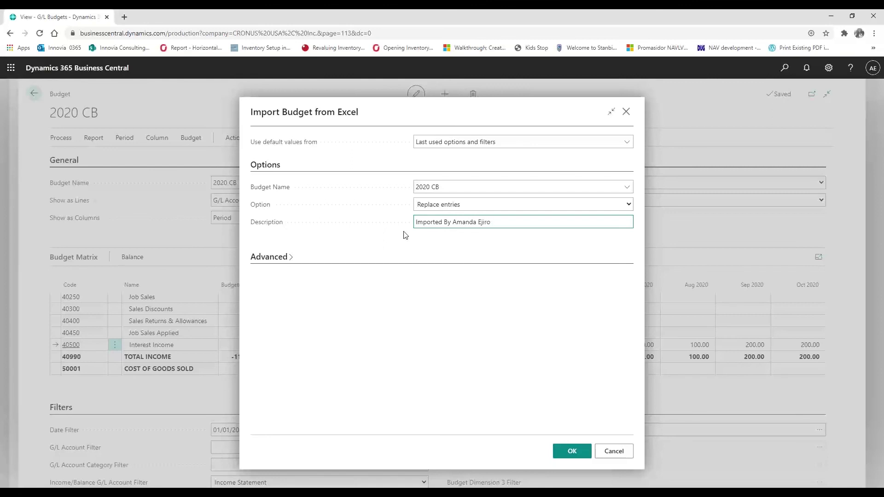